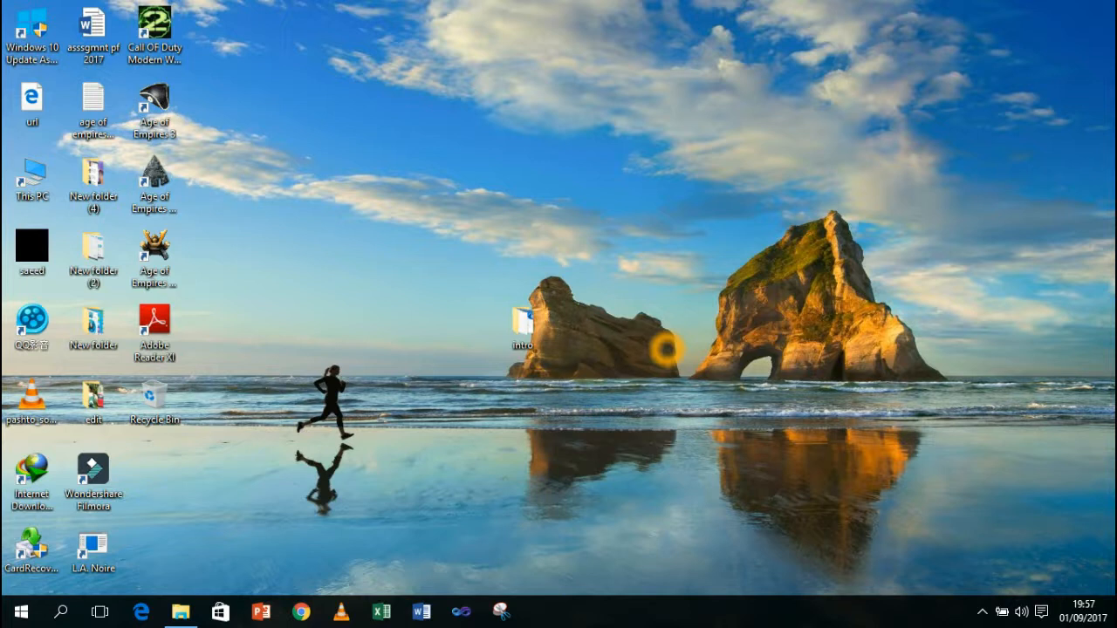
Look through the files in the desktop's intro folder and preview the post-logo-bellwhite image
double_click(528, 325)
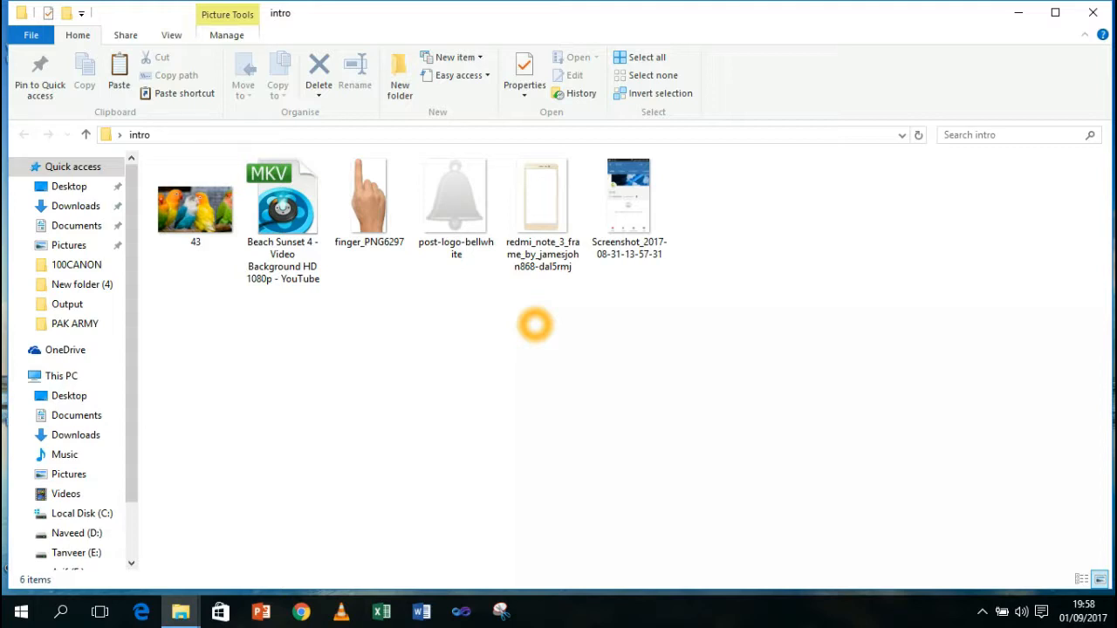
double_click(459, 206)
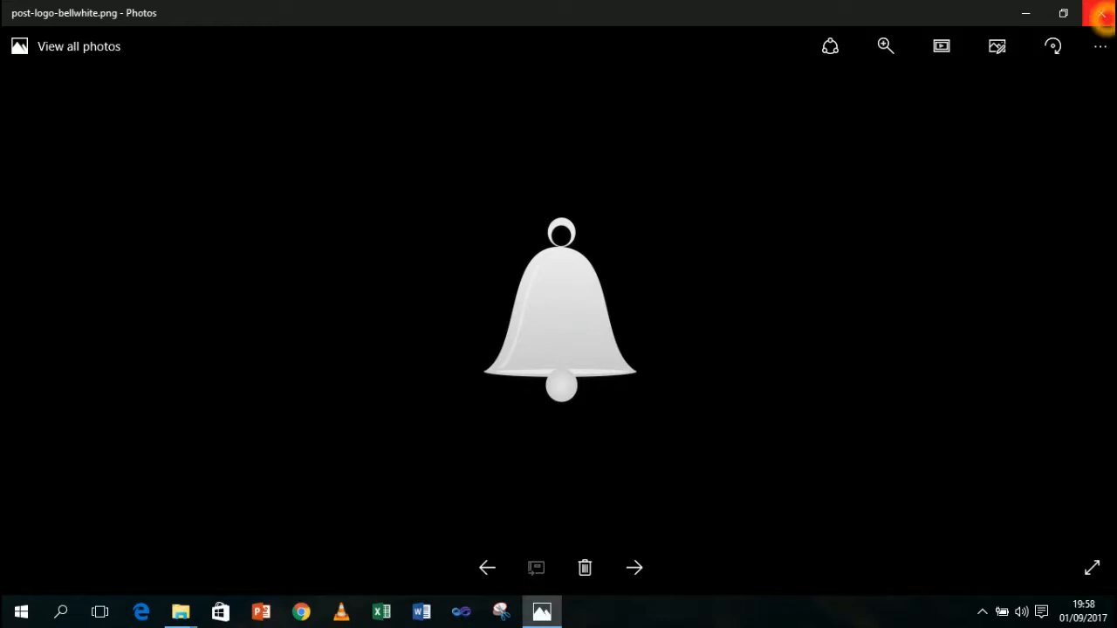
click(1101, 14)
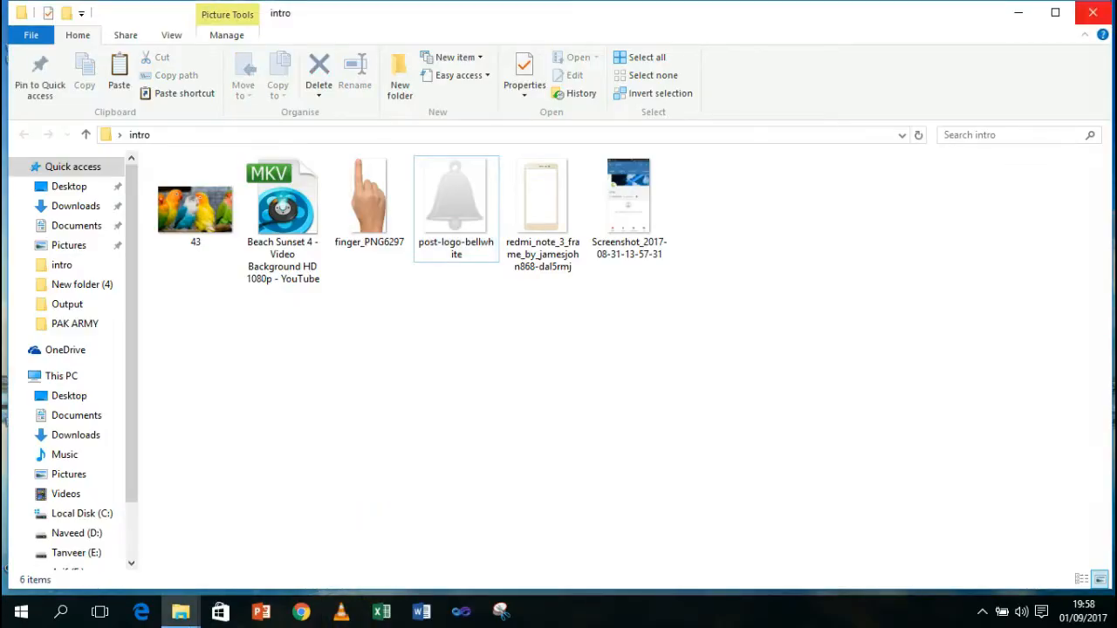
click(1093, 12)
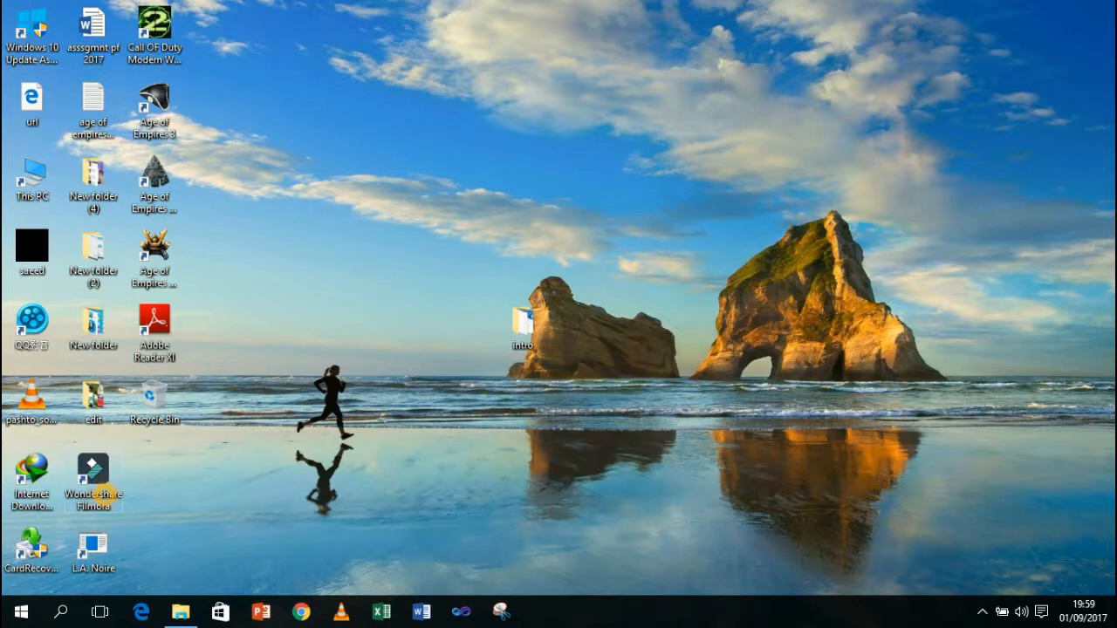
Launch Wondershare Filmora from the desktop and dismiss its registration notice
right_click(104, 489)
click(122, 127)
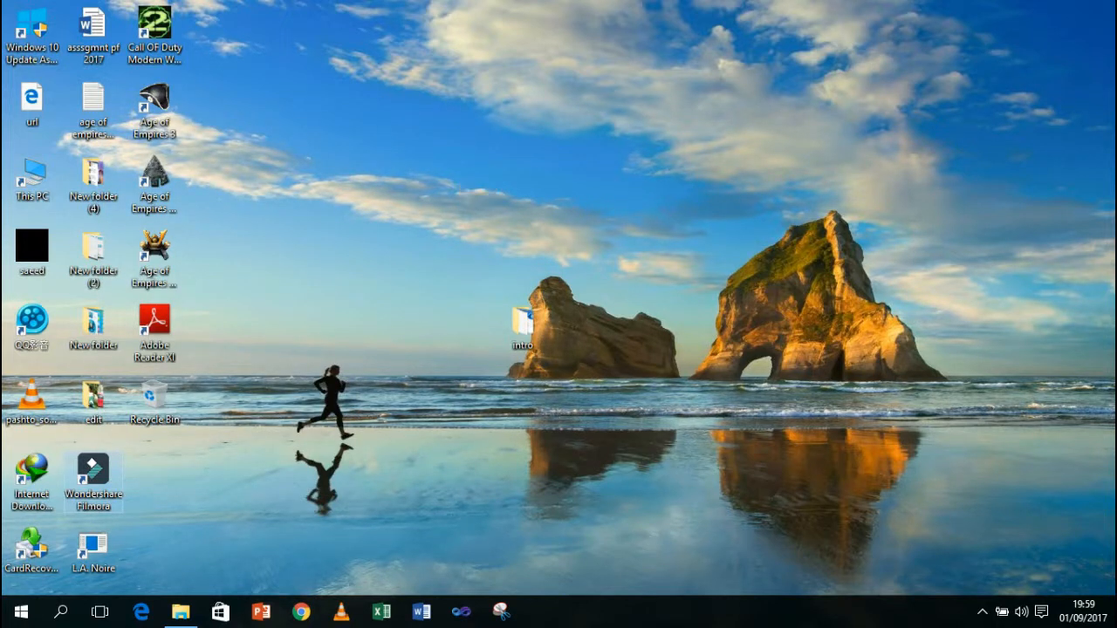
click(983, 612)
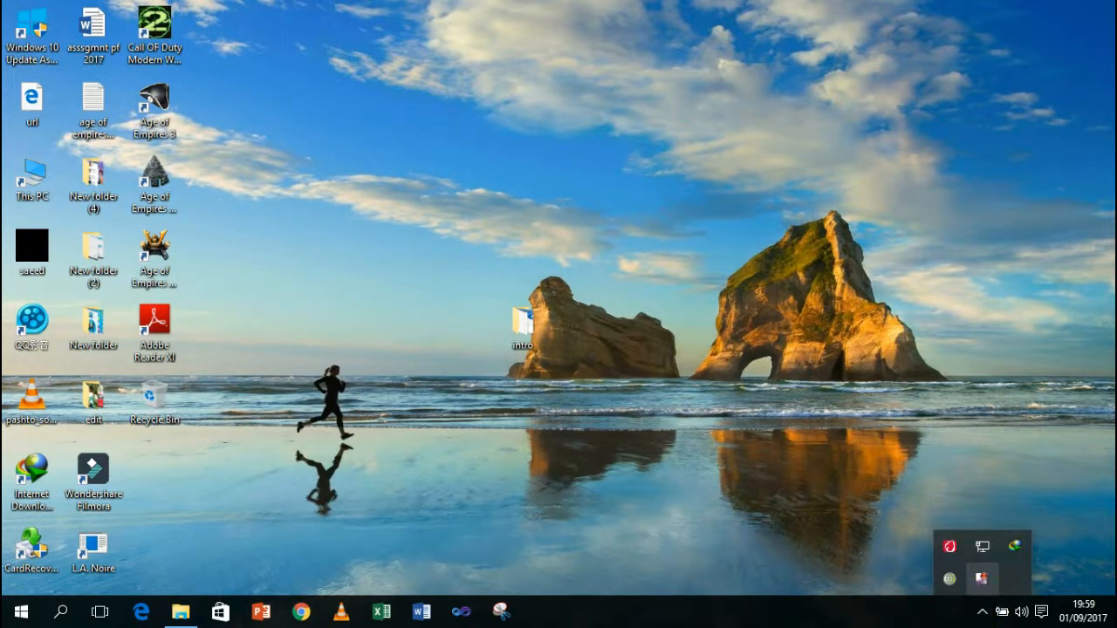
right_click(981, 578)
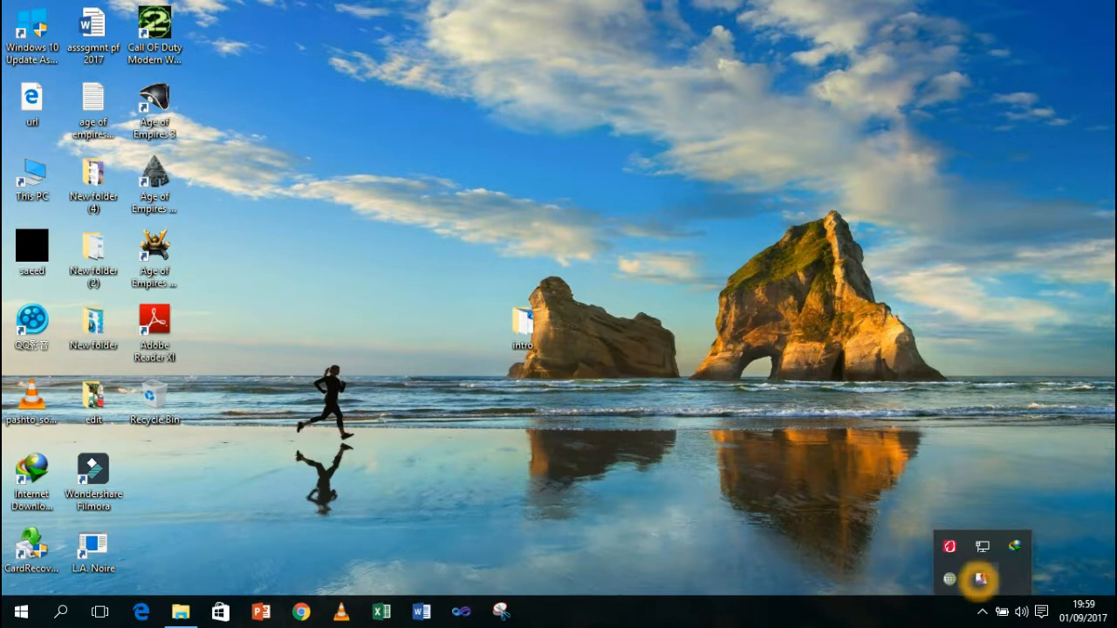
click(776, 492)
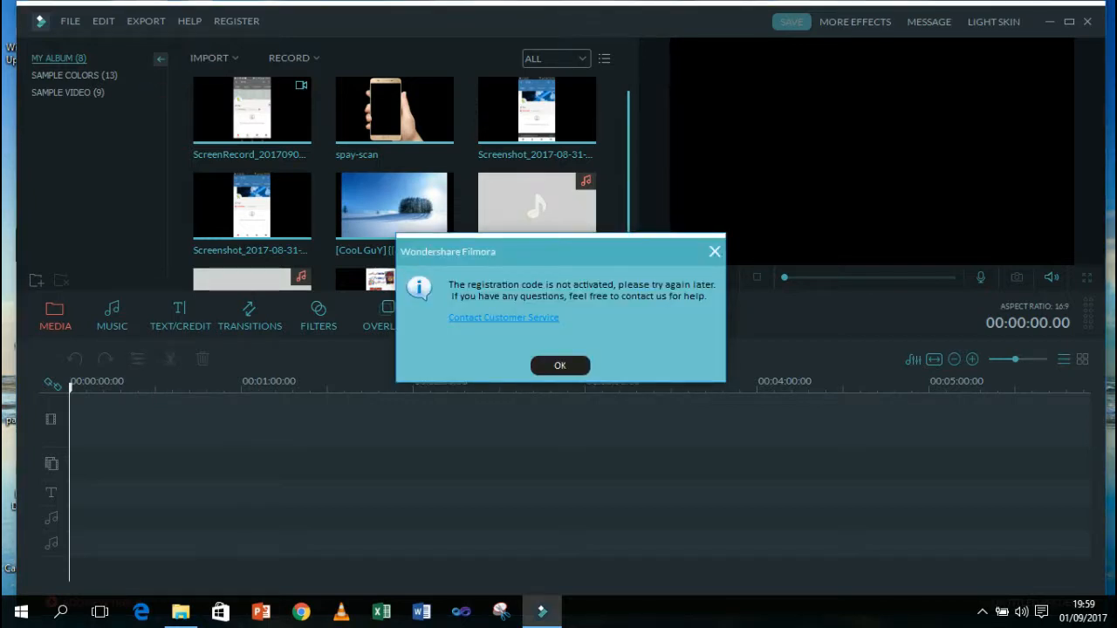
click(715, 251)
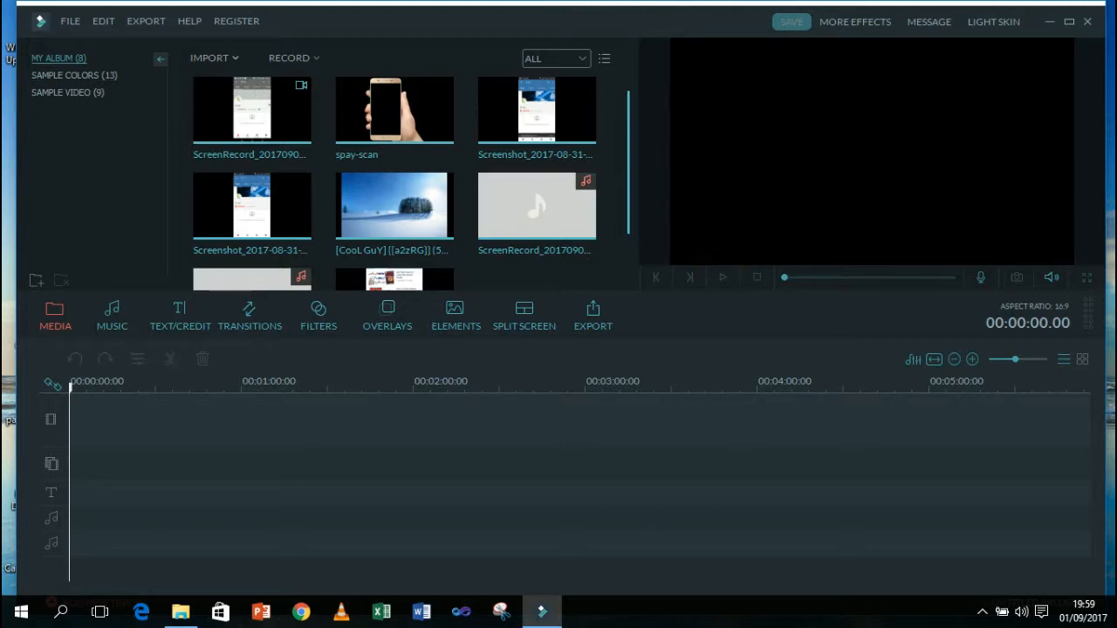
click(211, 56)
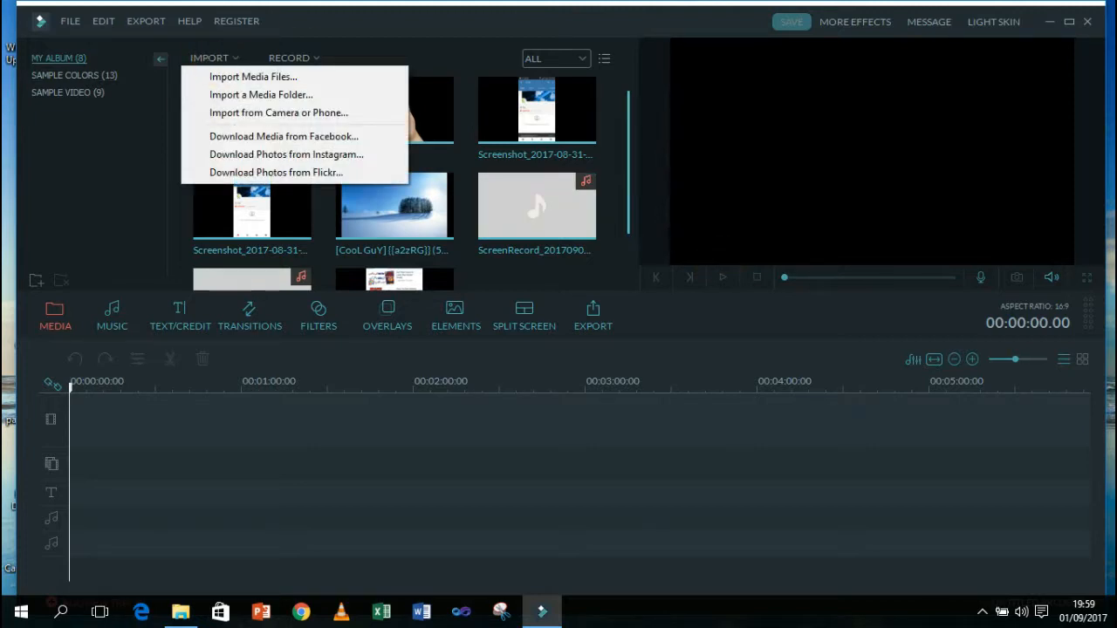
click(1002, 611)
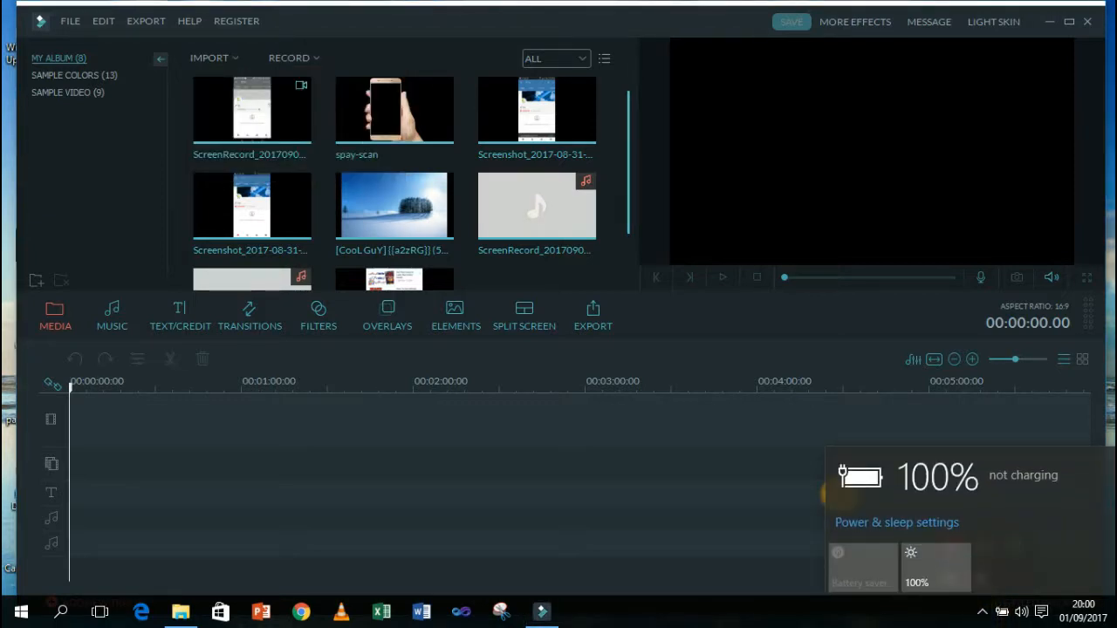
click(982, 612)
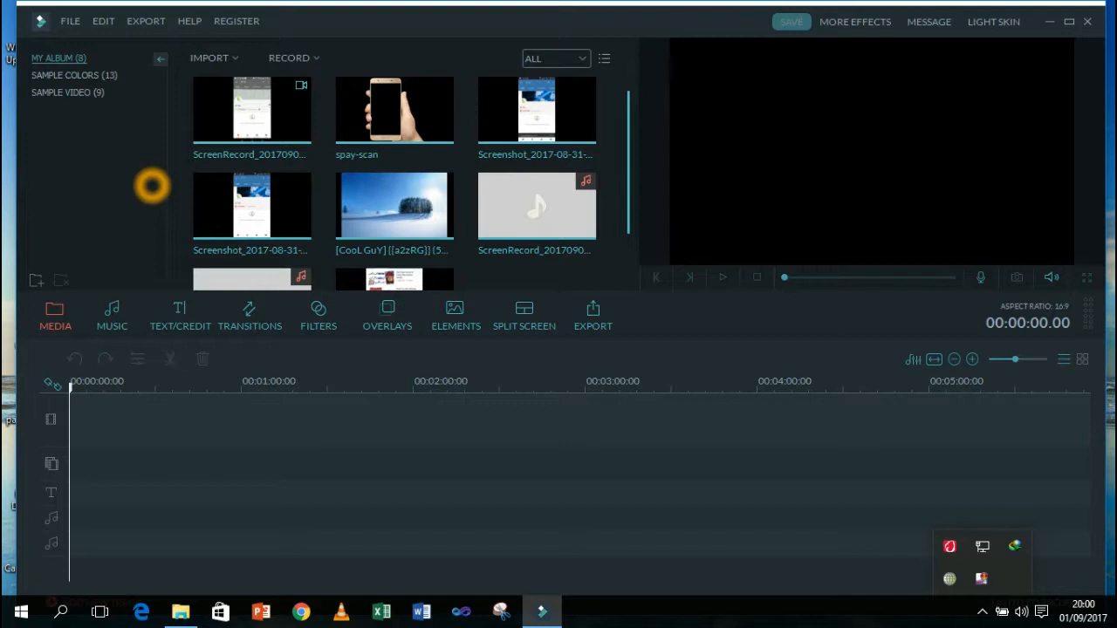
click(152, 185)
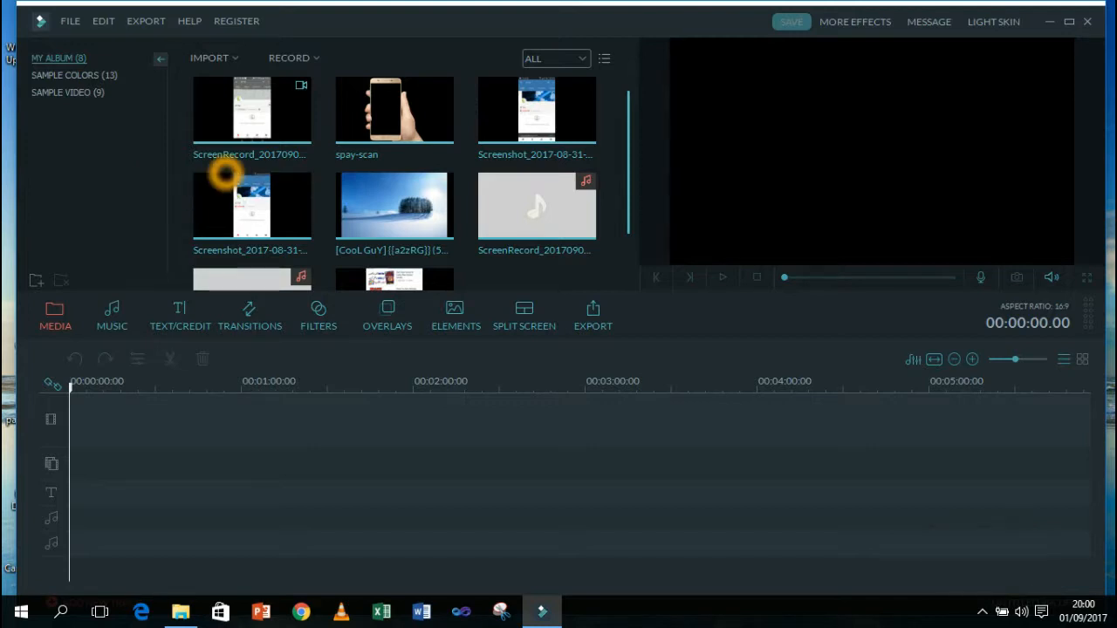
click(216, 58)
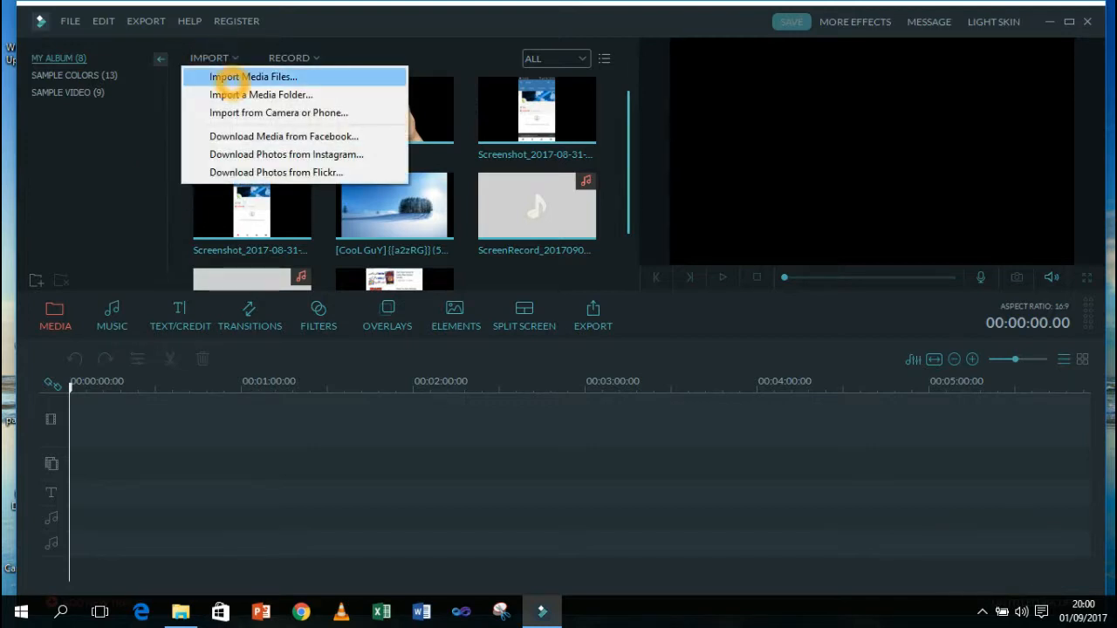
click(225, 77)
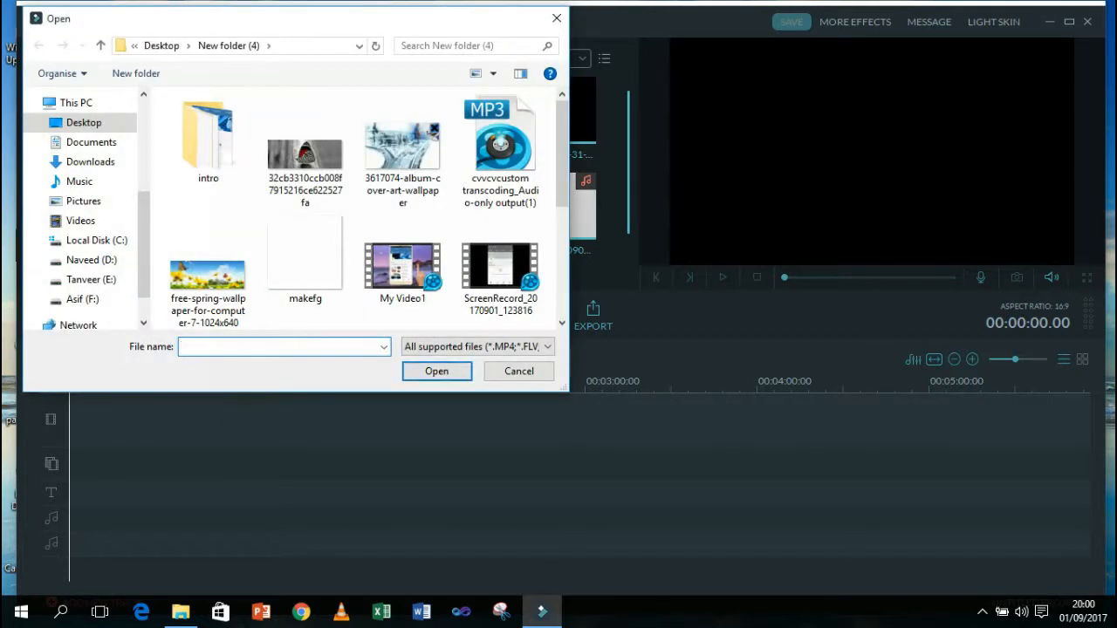
double_click(218, 133)
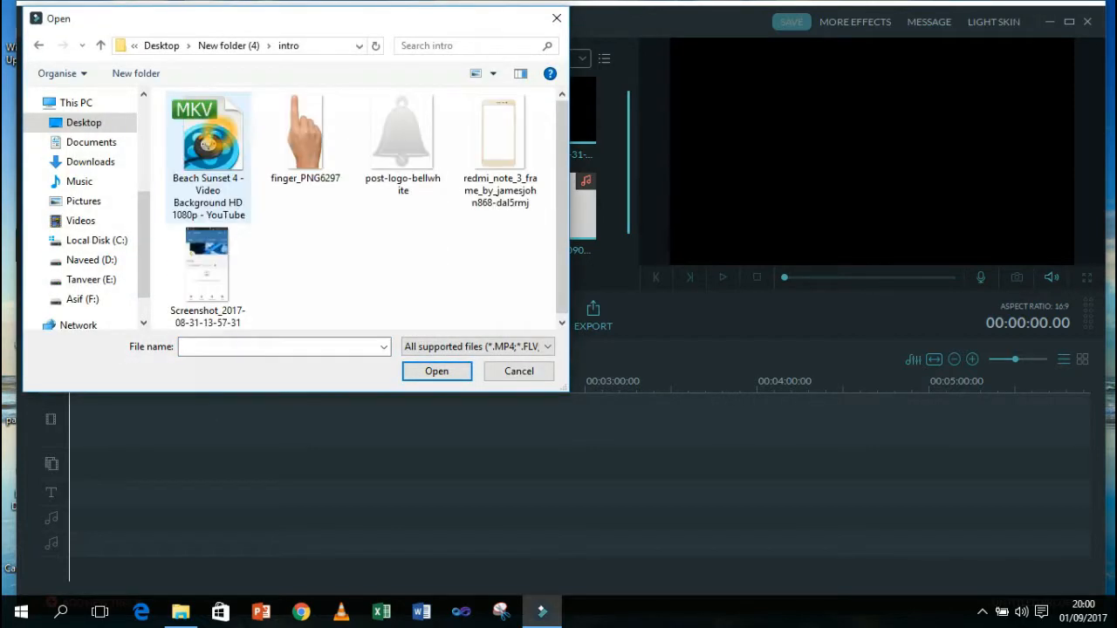
click(344, 291)
drag(479, 289, 210, 187)
drag(210, 187, 301, 288)
click(519, 371)
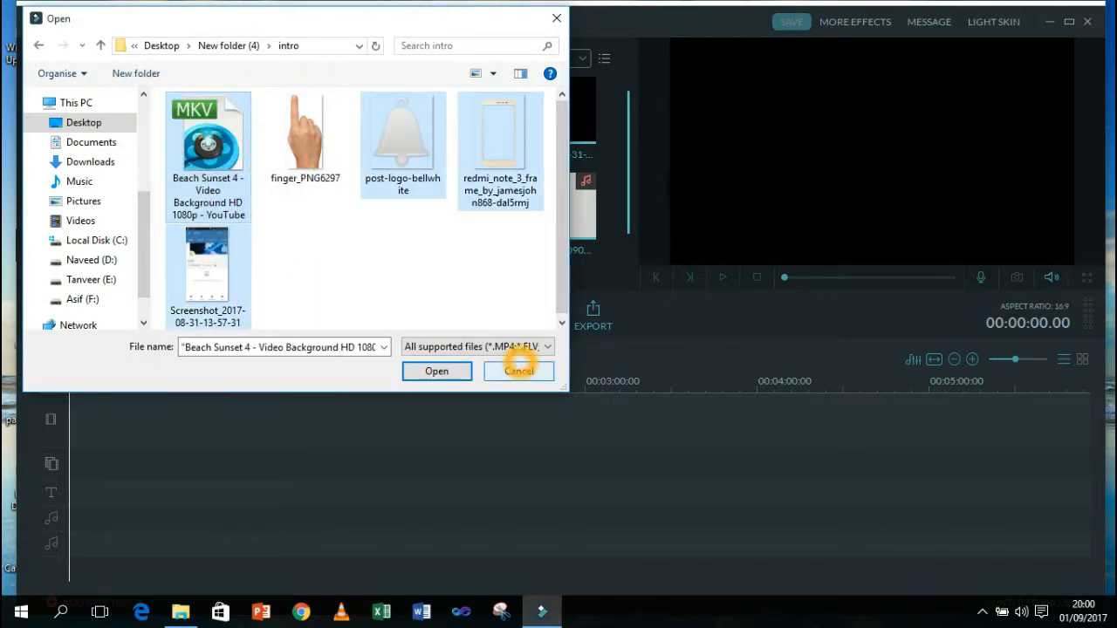
click(341, 291)
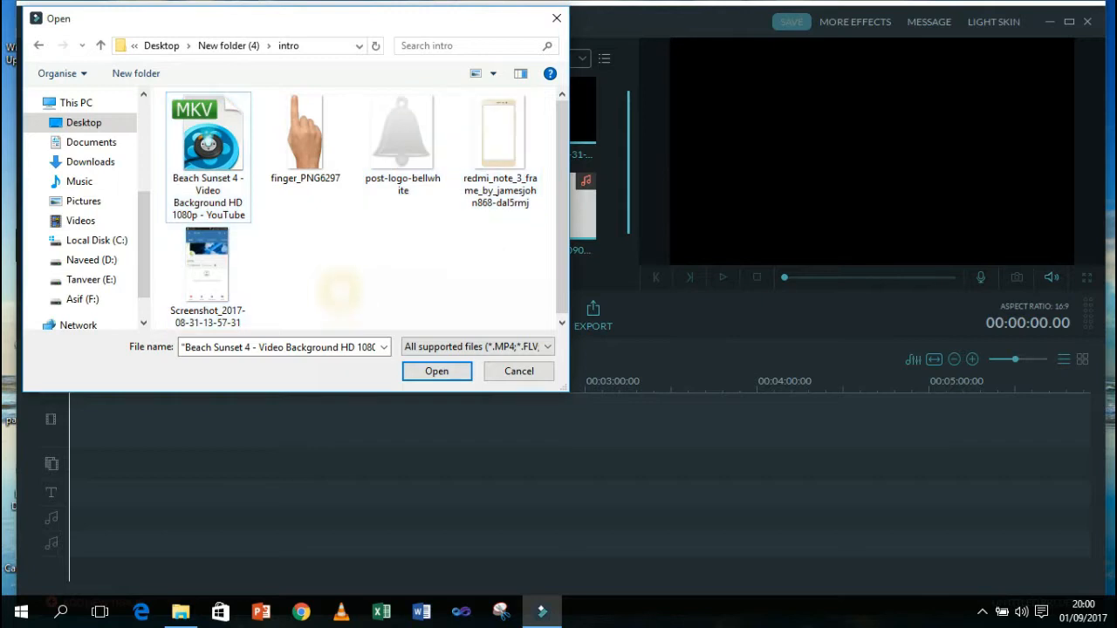
click(436, 373)
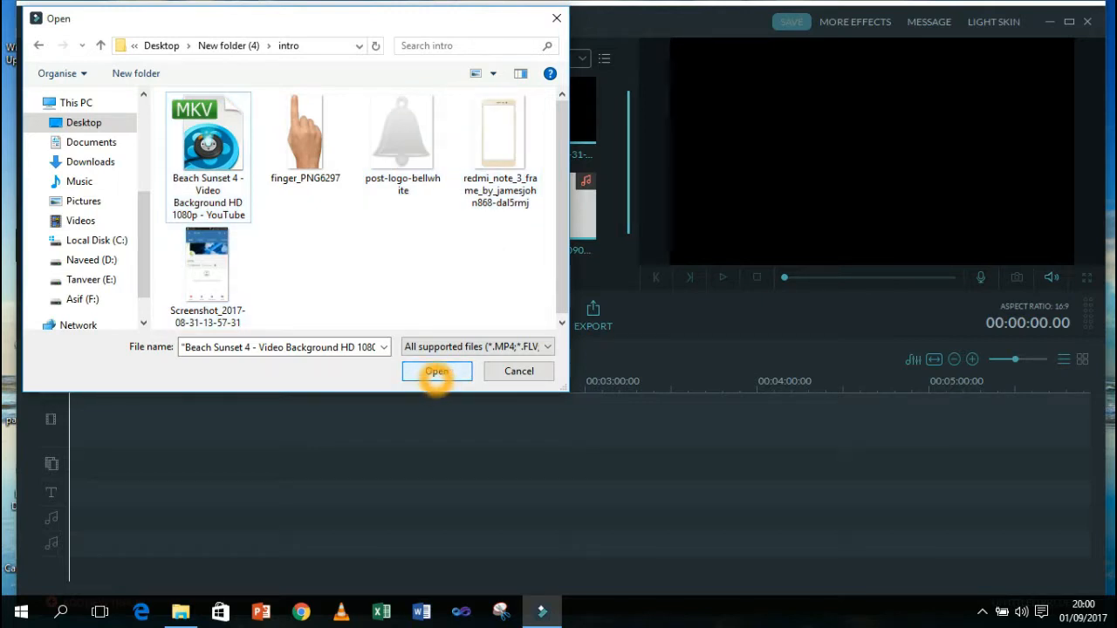
click(521, 371)
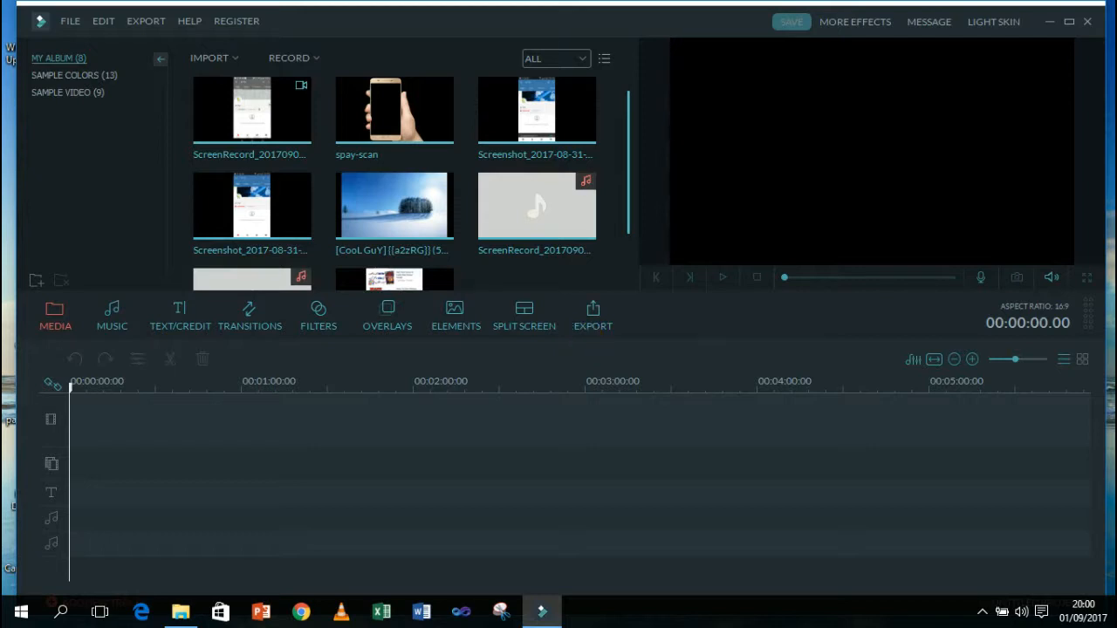
click(982, 611)
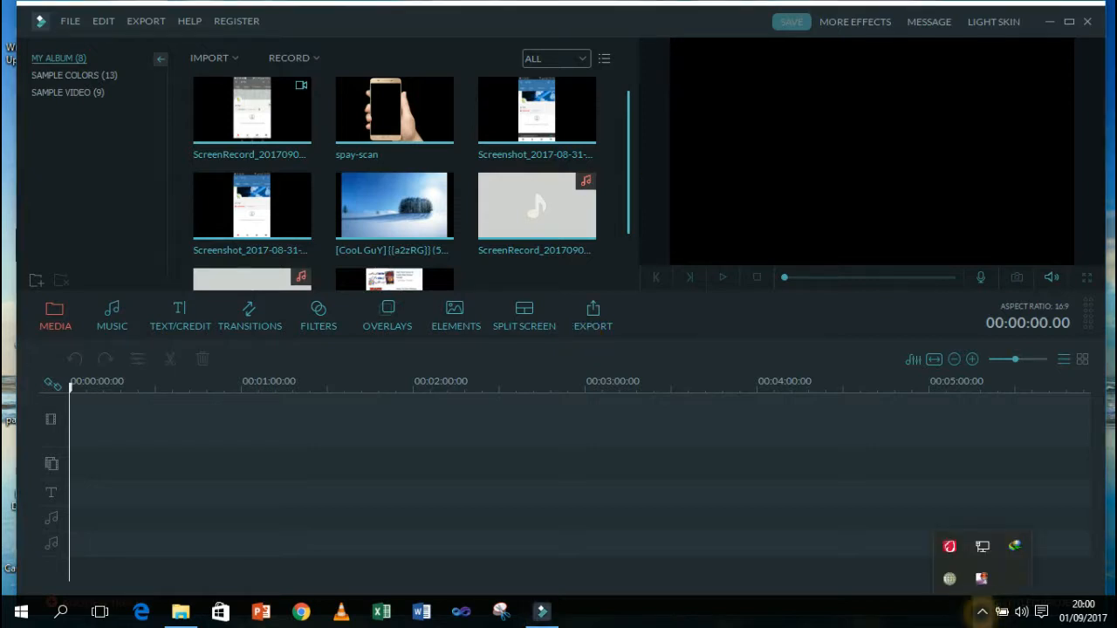
right_click(982, 578)
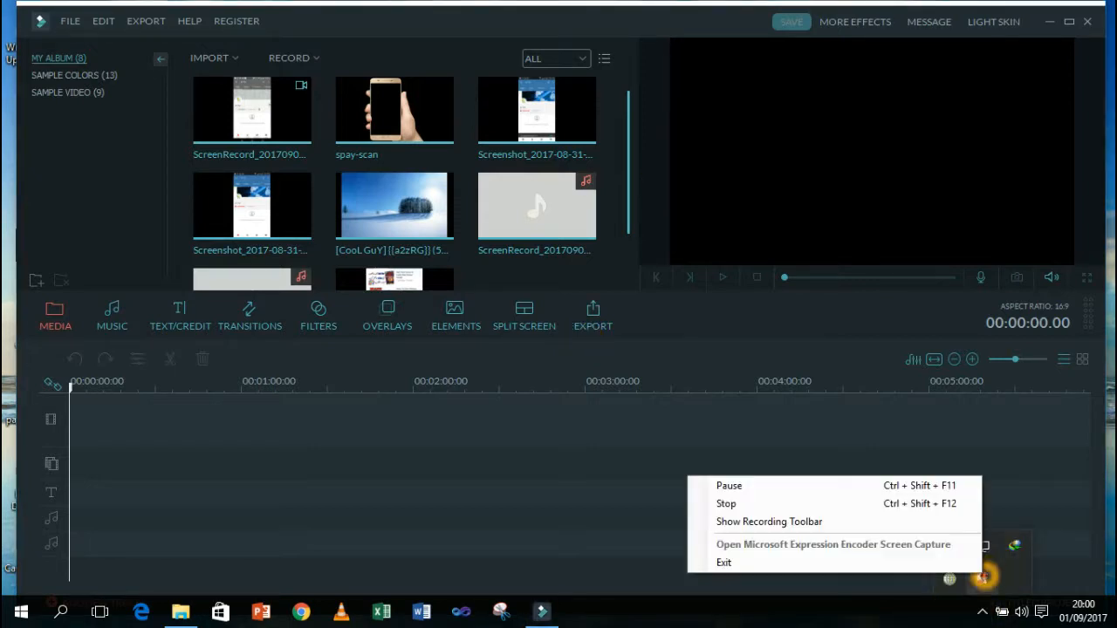
click(748, 482)
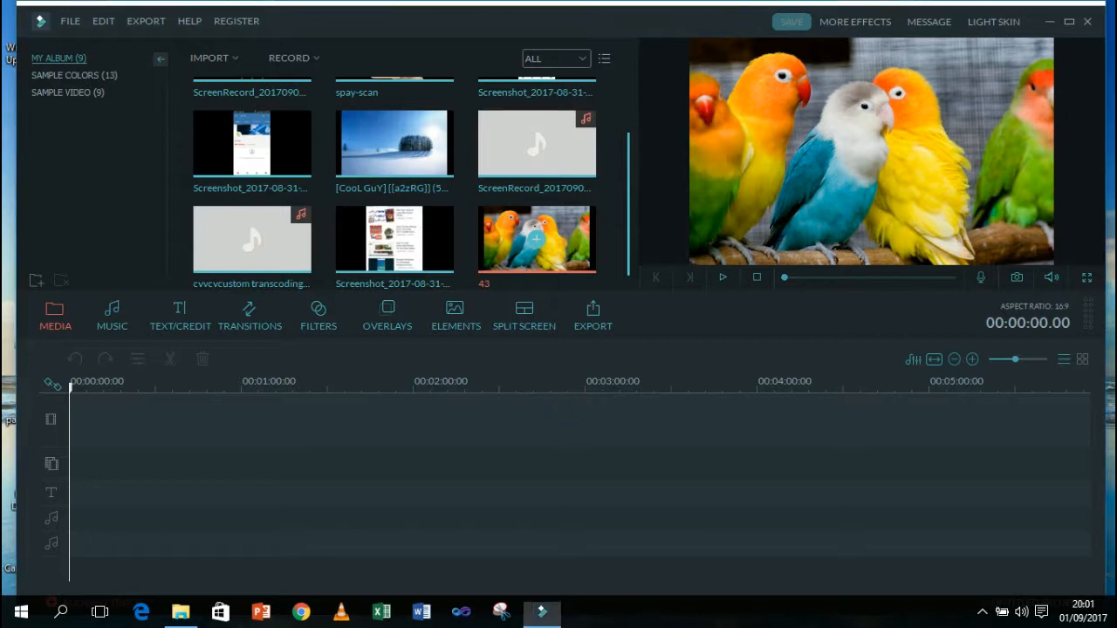
Place image 43 at the start of the video track and extend its duration to about 2 minutes
click(536, 238)
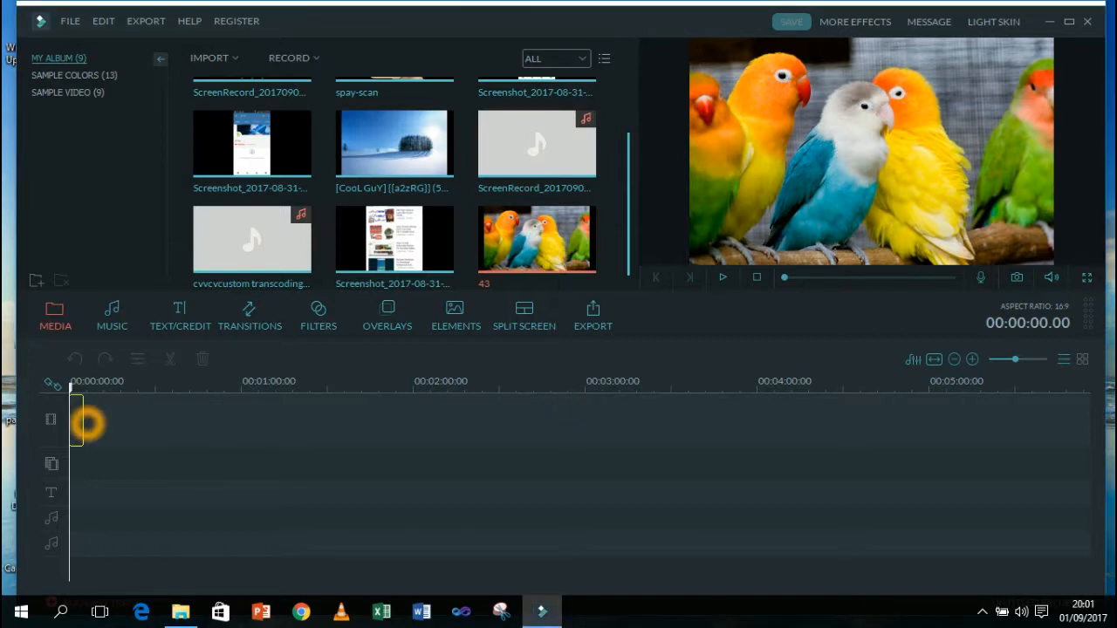
drag(88, 424, 417, 414)
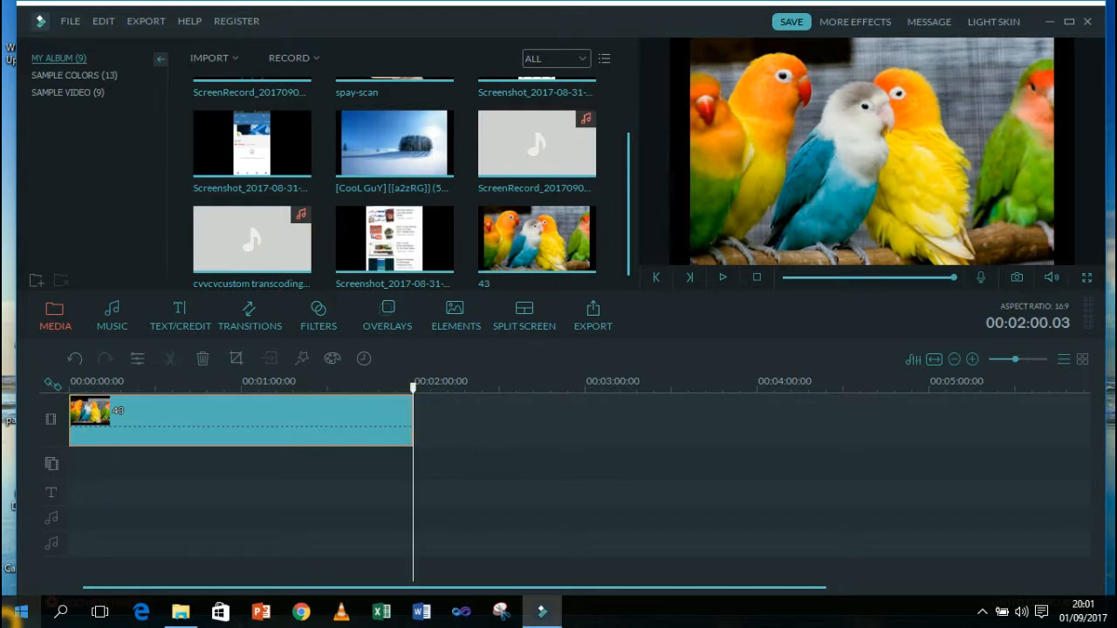
Open the media file import dialog for adding another file to the album
drag(628, 166, 622, 79)
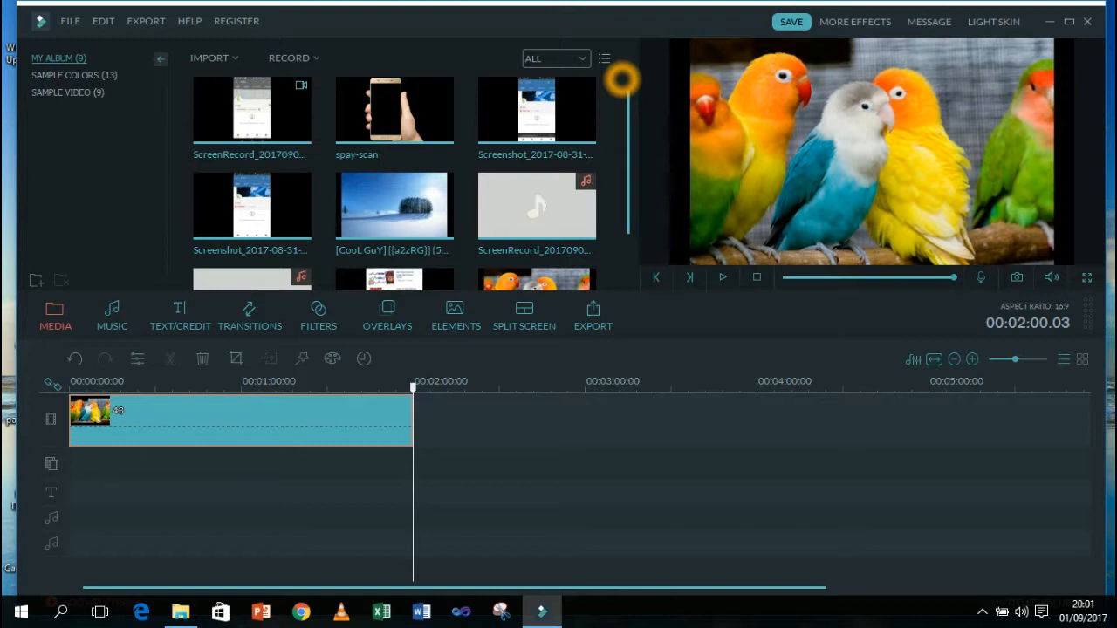
drag(632, 183, 634, 102)
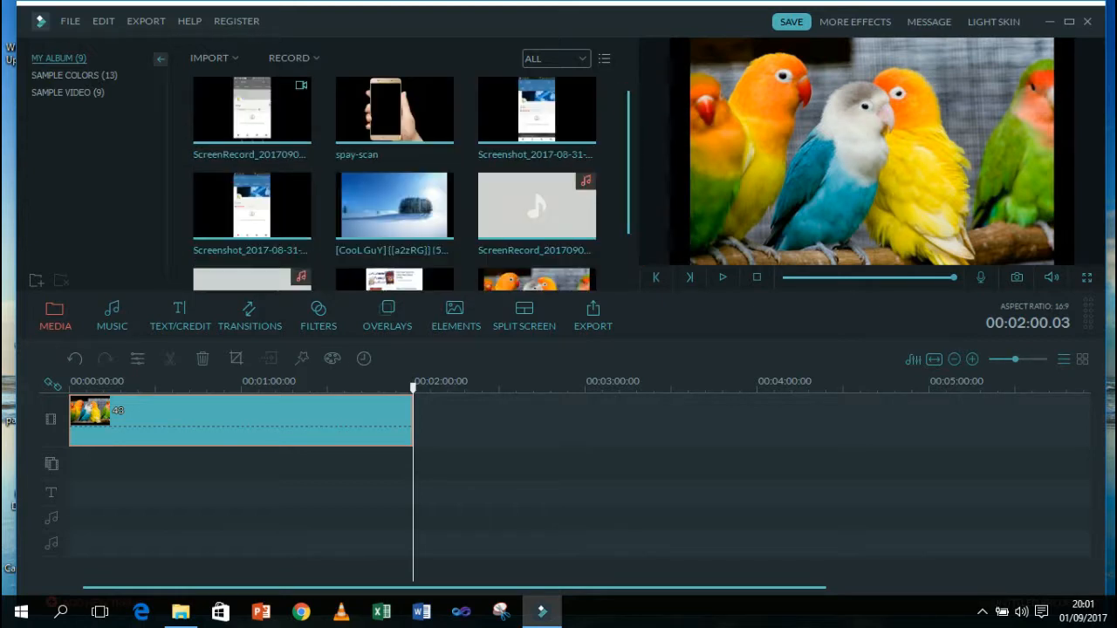
click(234, 57)
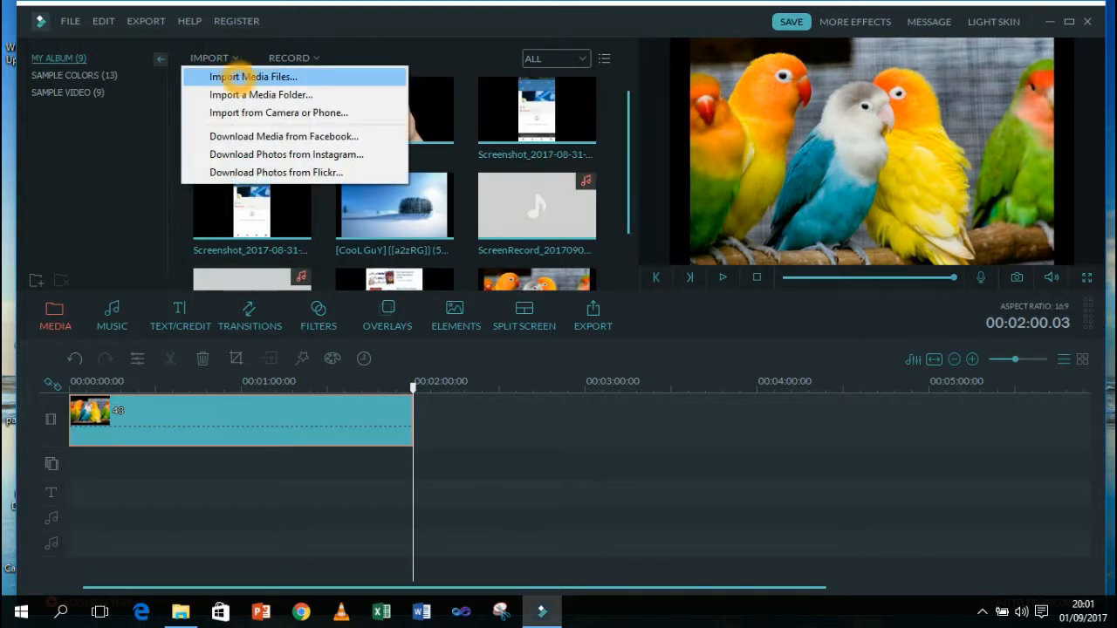
click(240, 76)
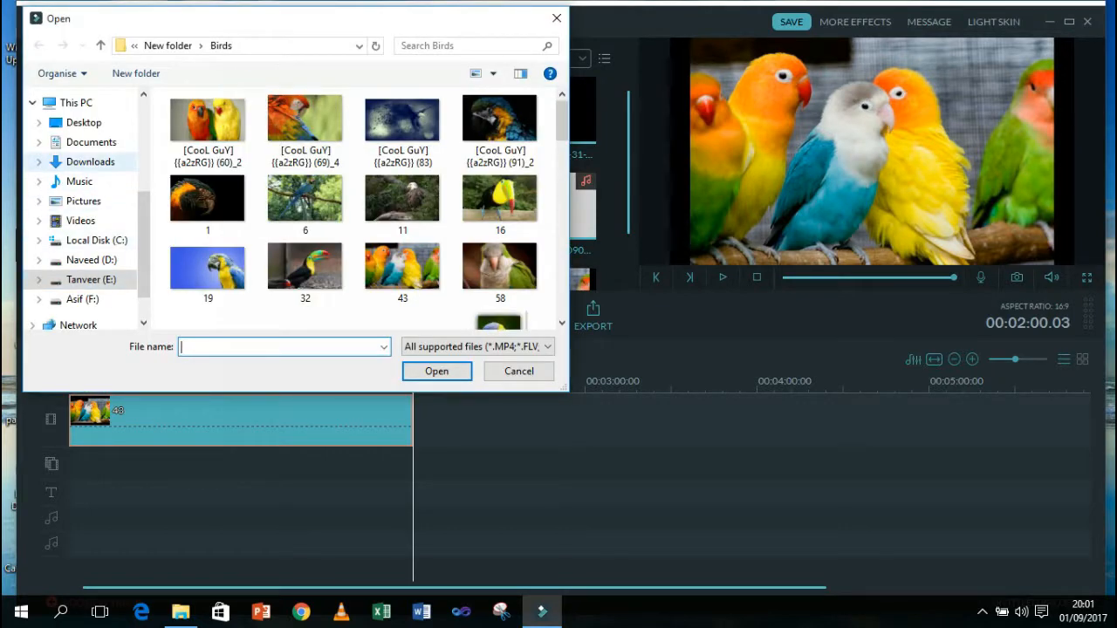
click(982, 611)
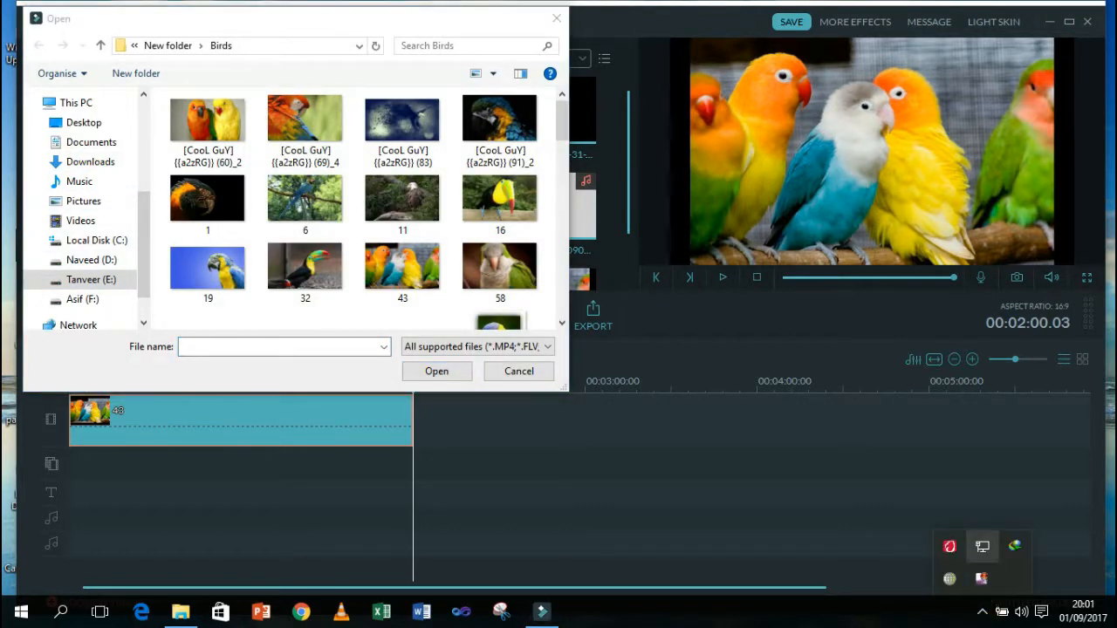
right_click(981, 578)
click(741, 487)
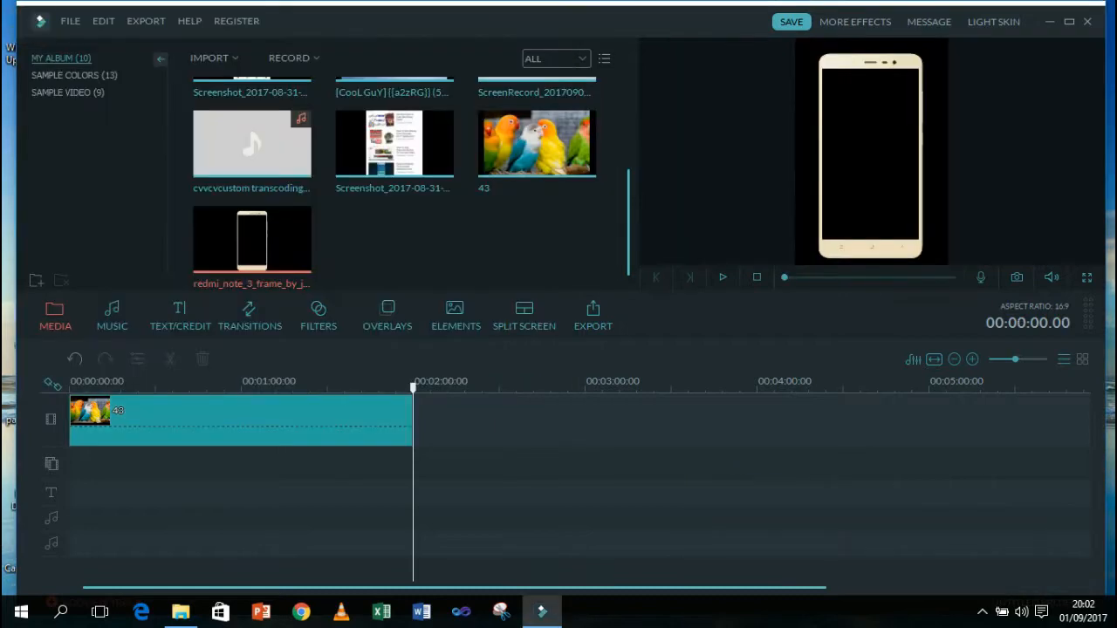
Place the redmi_note_3_frame image on the overlay track for about 2 minutes, matching clip 43, and enlarge it slightly in height and width
drag(288, 234, 410, 463)
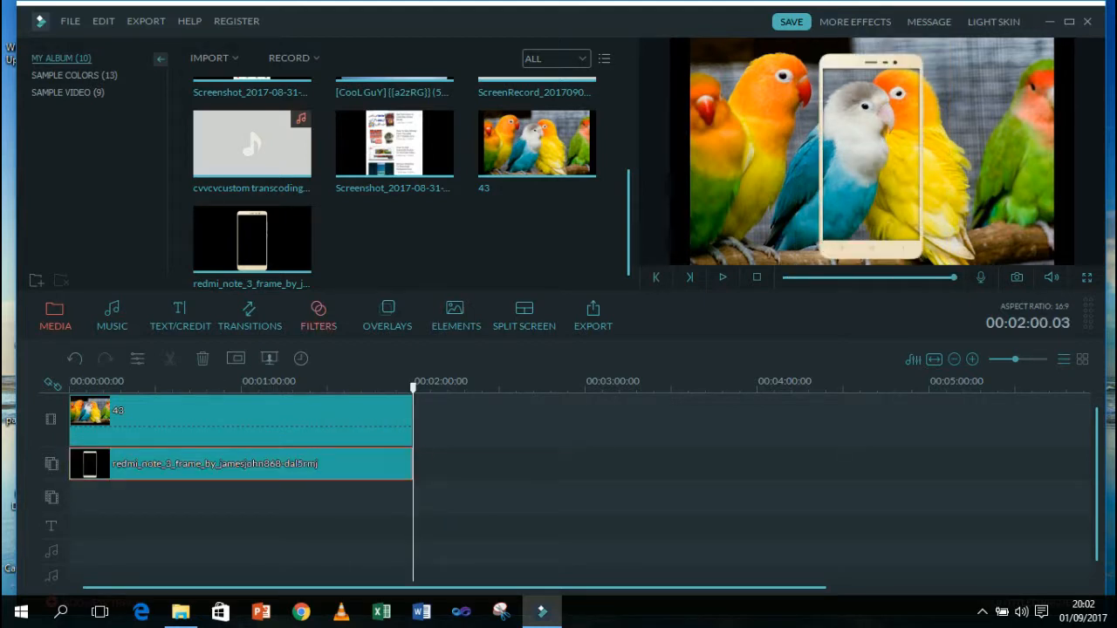
drag(414, 387, 295, 387)
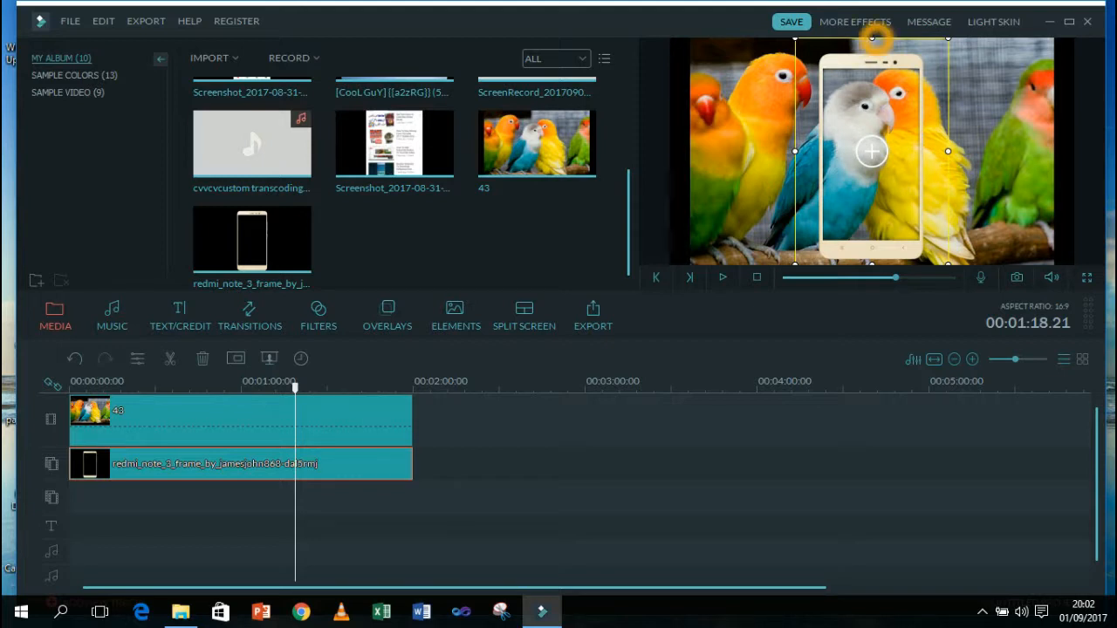
drag(873, 38, 873, 29)
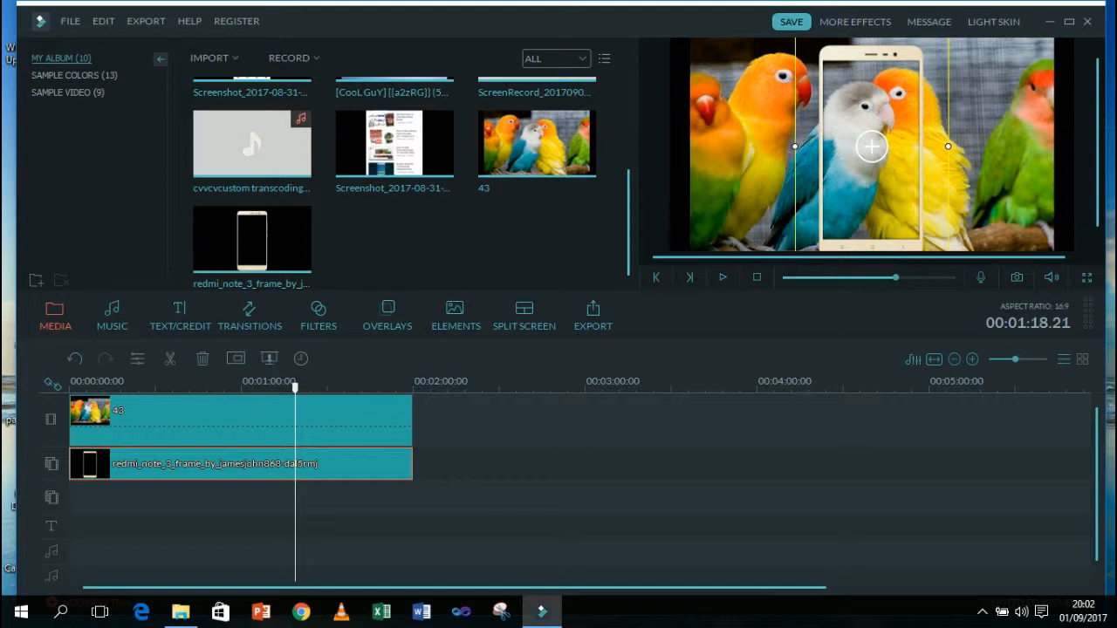
drag(796, 148, 784, 147)
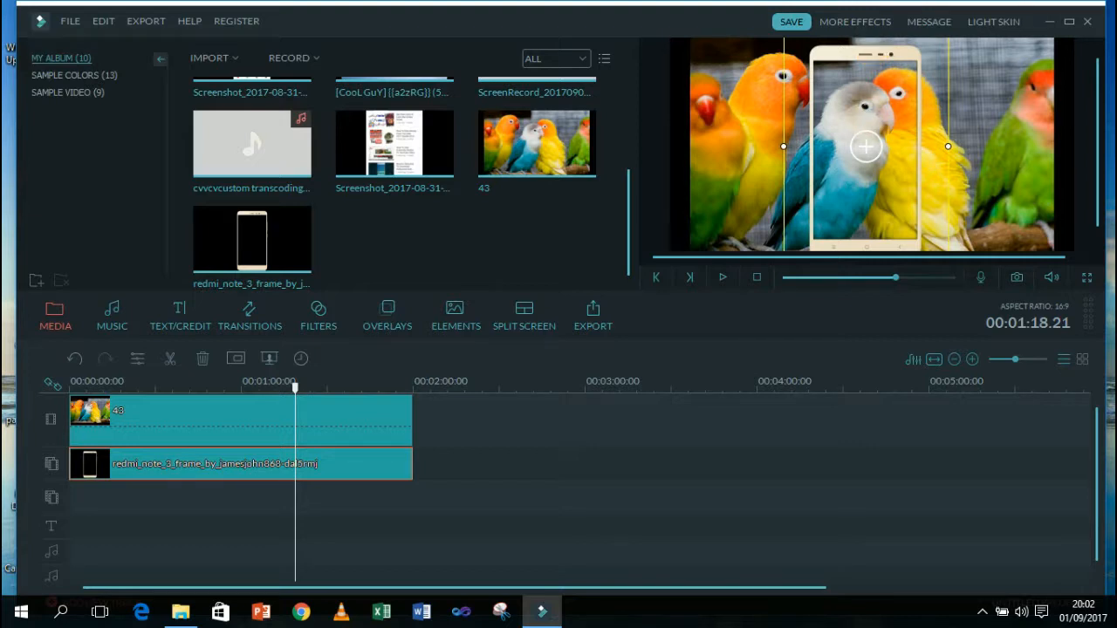
Move the phone frame slightly so its whole body fits within the background picture, and widen it a little
click(733, 244)
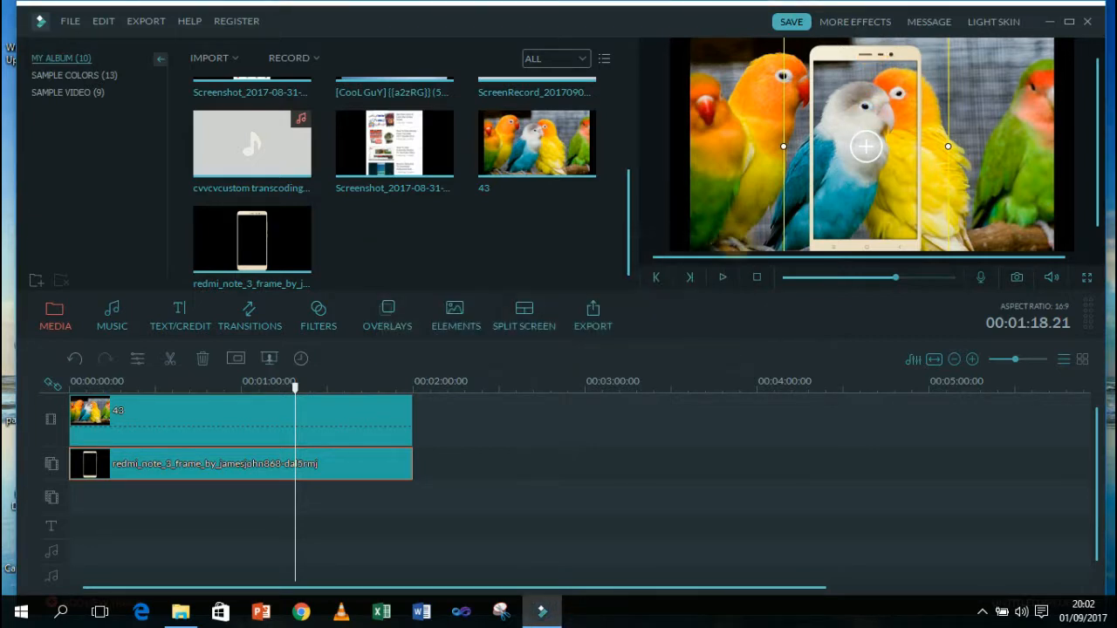
drag(872, 103, 871, 93)
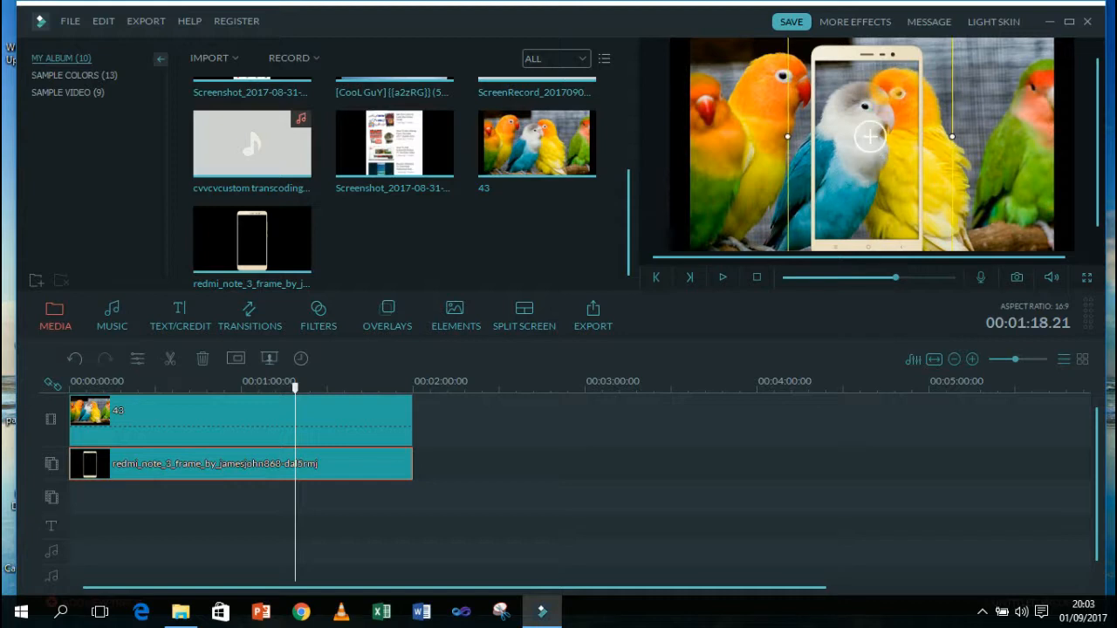
click(870, 38)
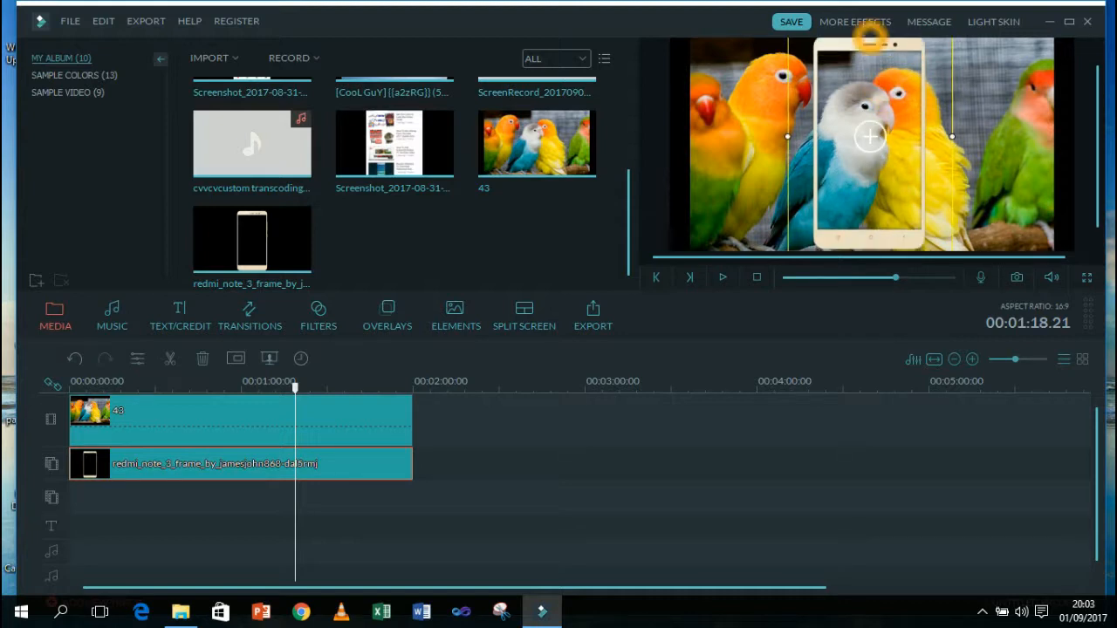
drag(873, 45, 873, 54)
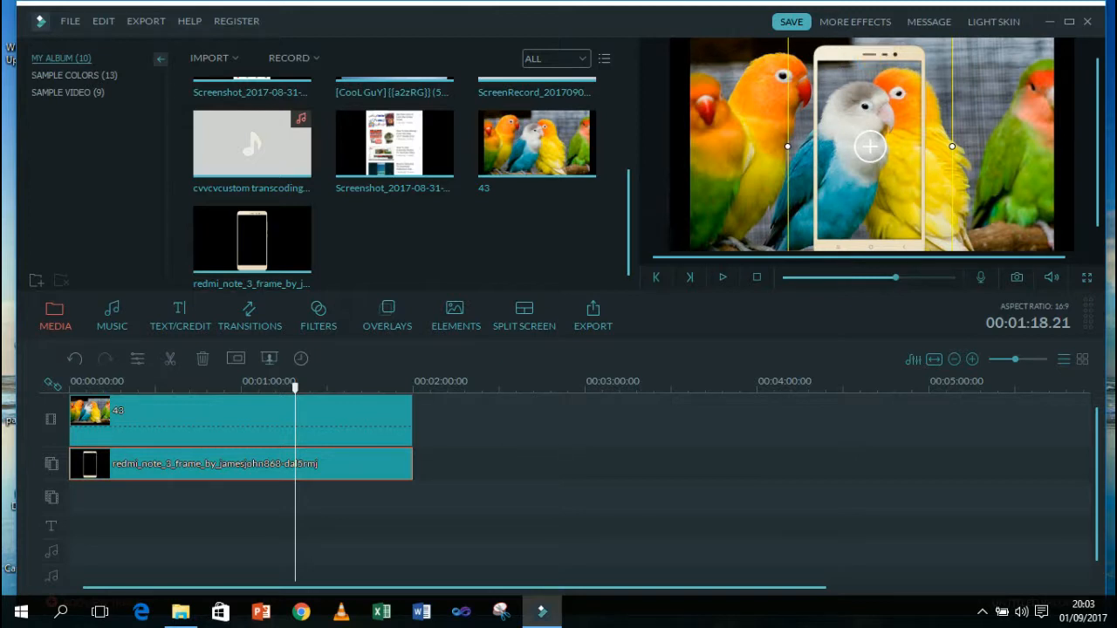
click(857, 26)
mouse_move(859, 46)
mouse_down()
mouse_move(861, 66)
mouse_move(873, 58)
mouse_up()
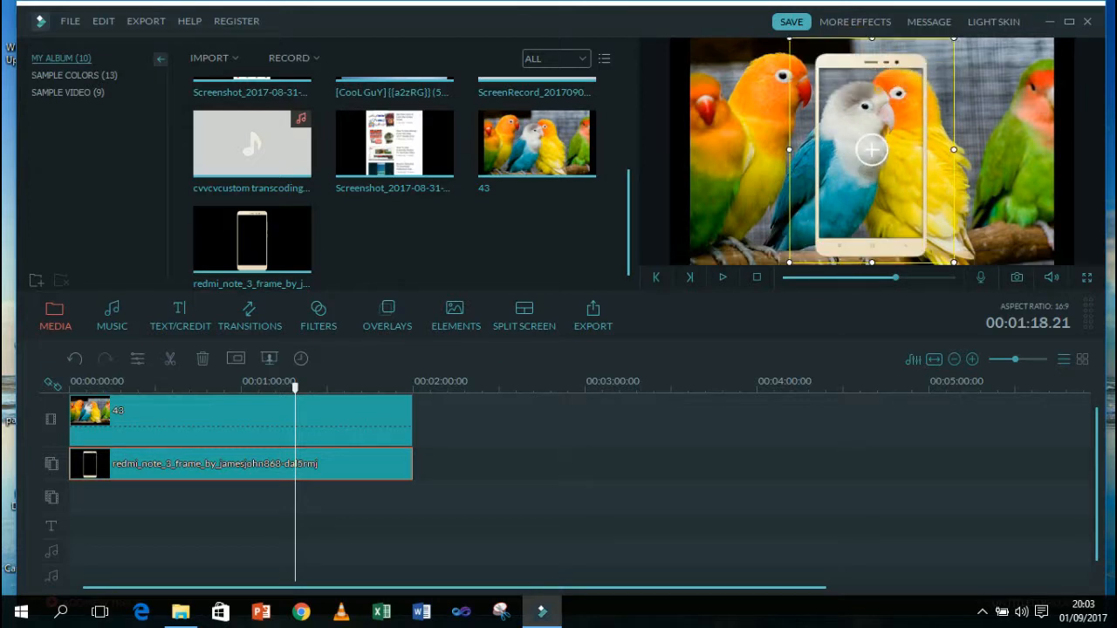
drag(871, 149, 871, 133)
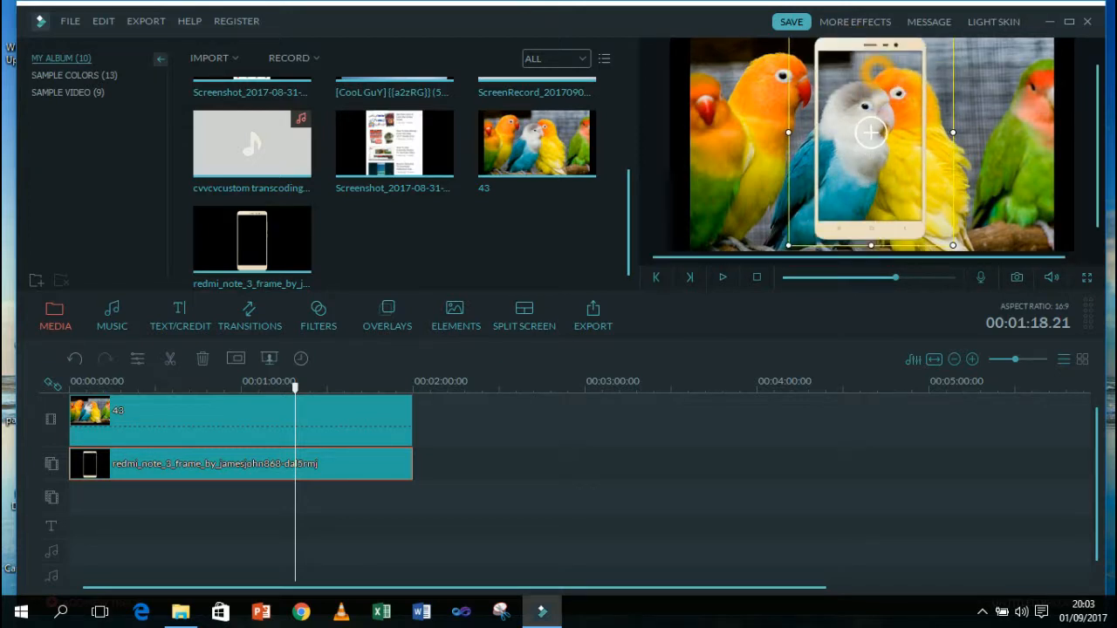
drag(865, 58, 867, 60)
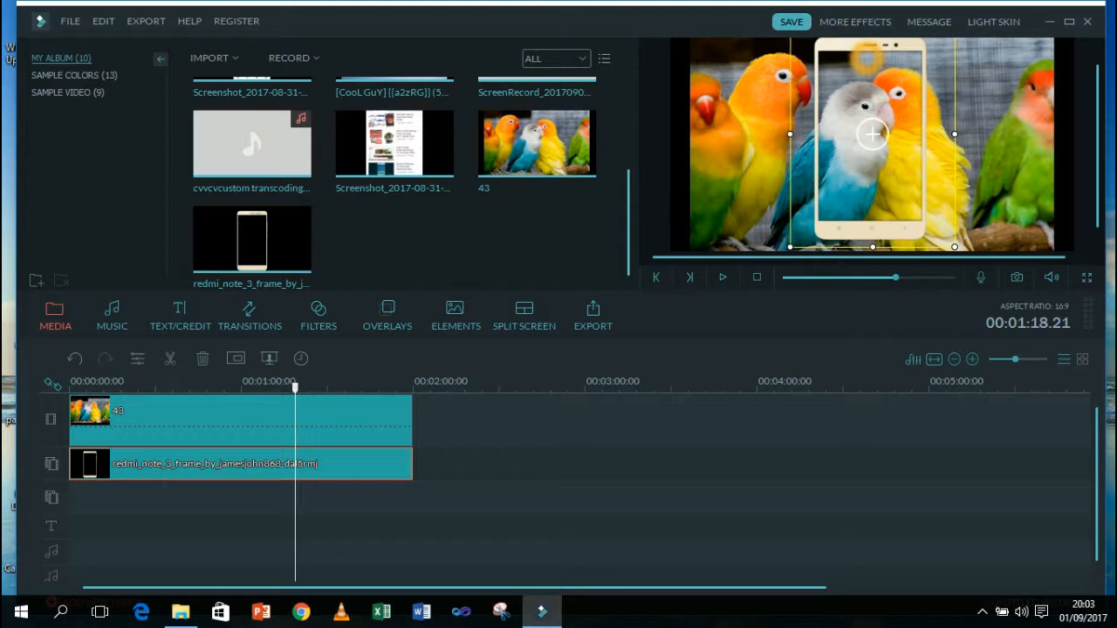
drag(873, 247, 874, 249)
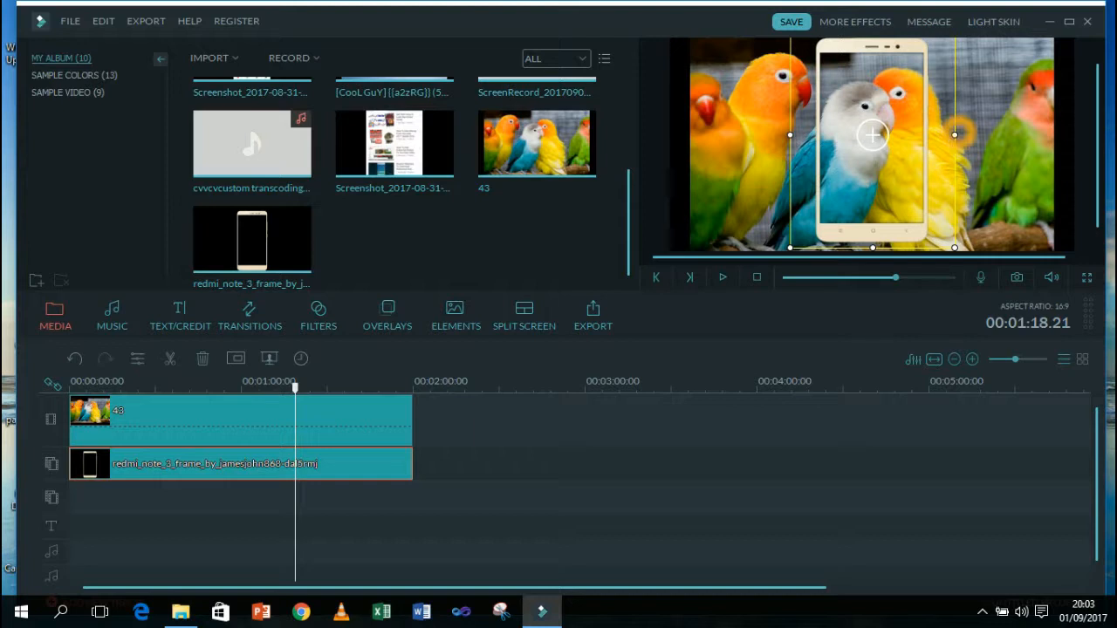
drag(955, 135, 961, 135)
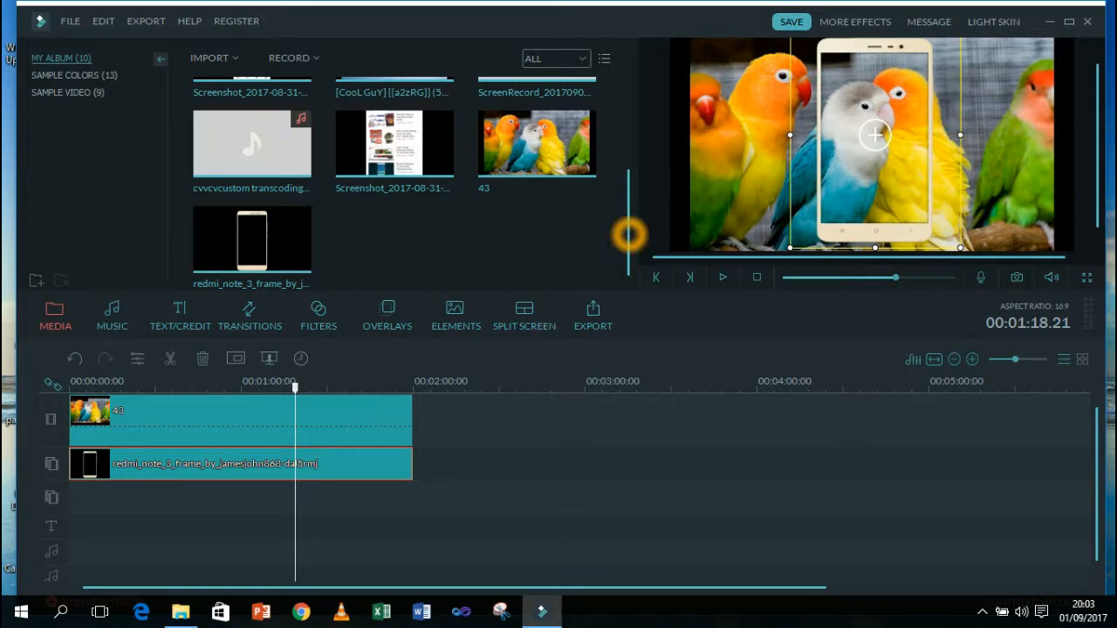
scroll(630, 234, up, 3)
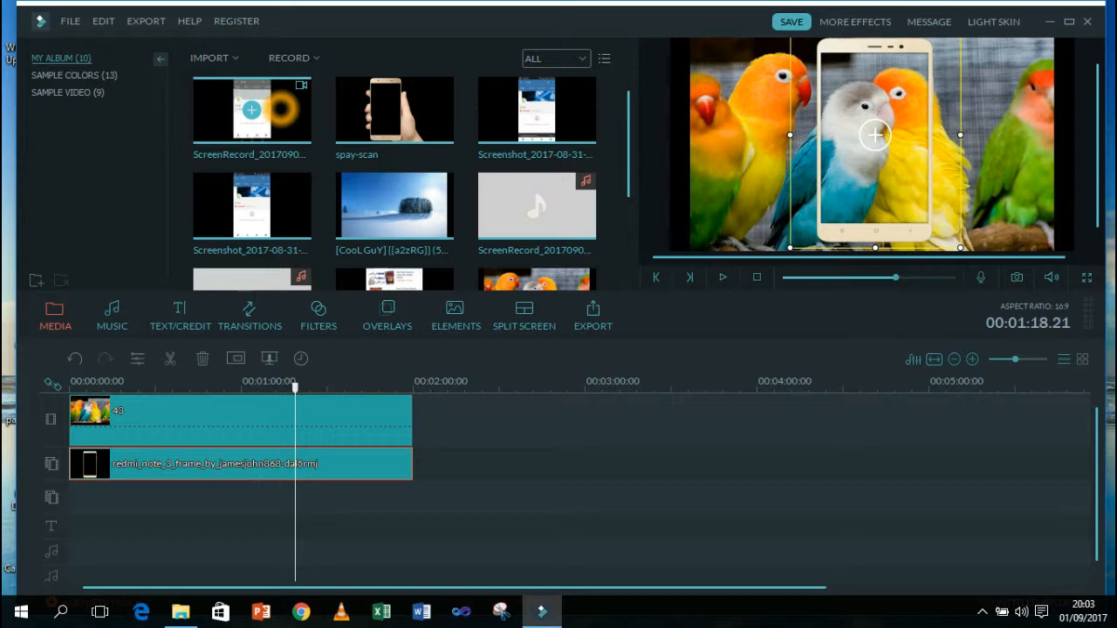
drag(286, 104, 110, 498)
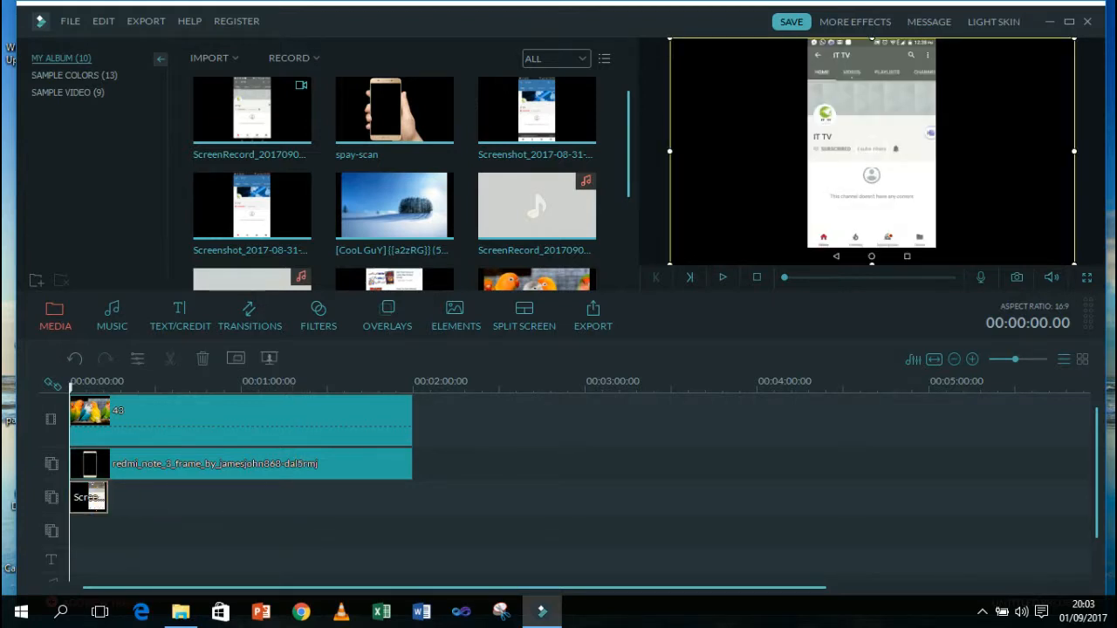
click(397, 503)
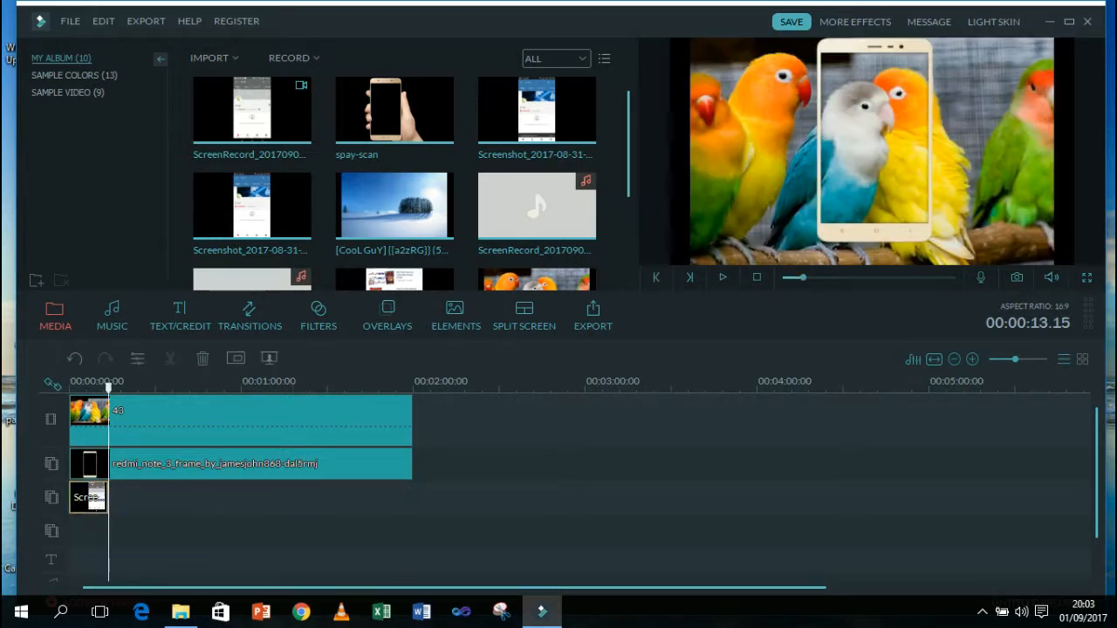
click(99, 498)
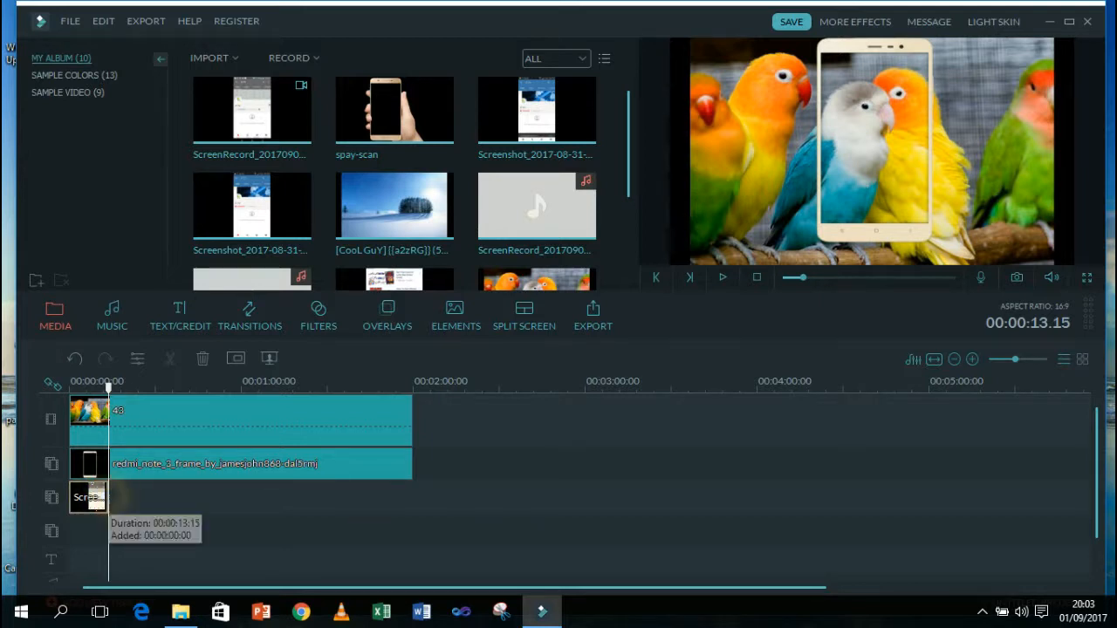
right_click(88, 498)
click(113, 488)
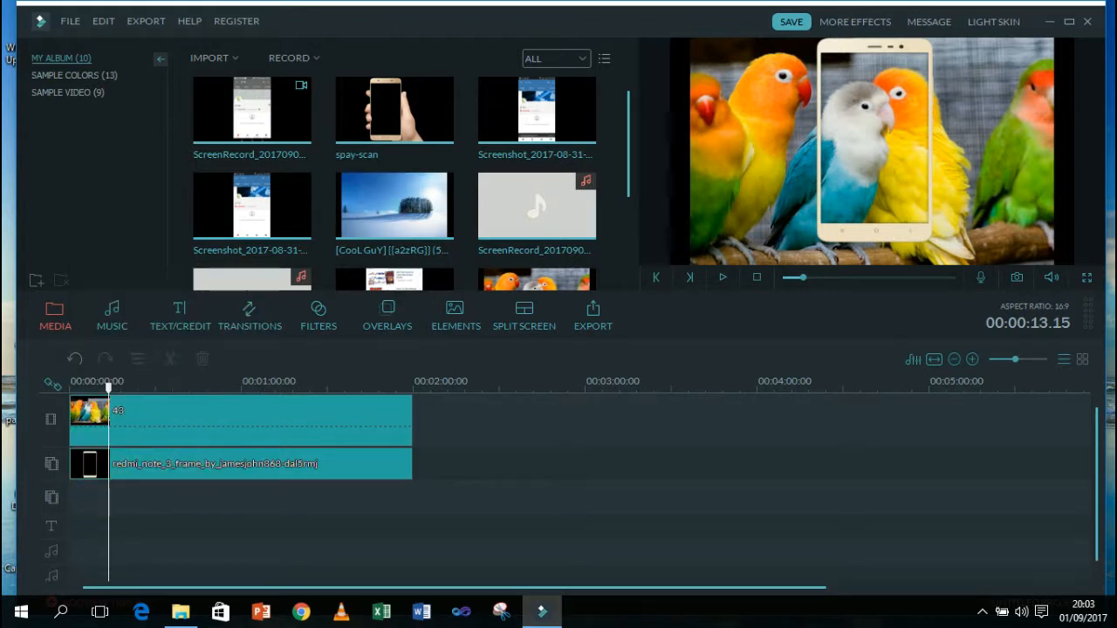
drag(629, 174, 614, 105)
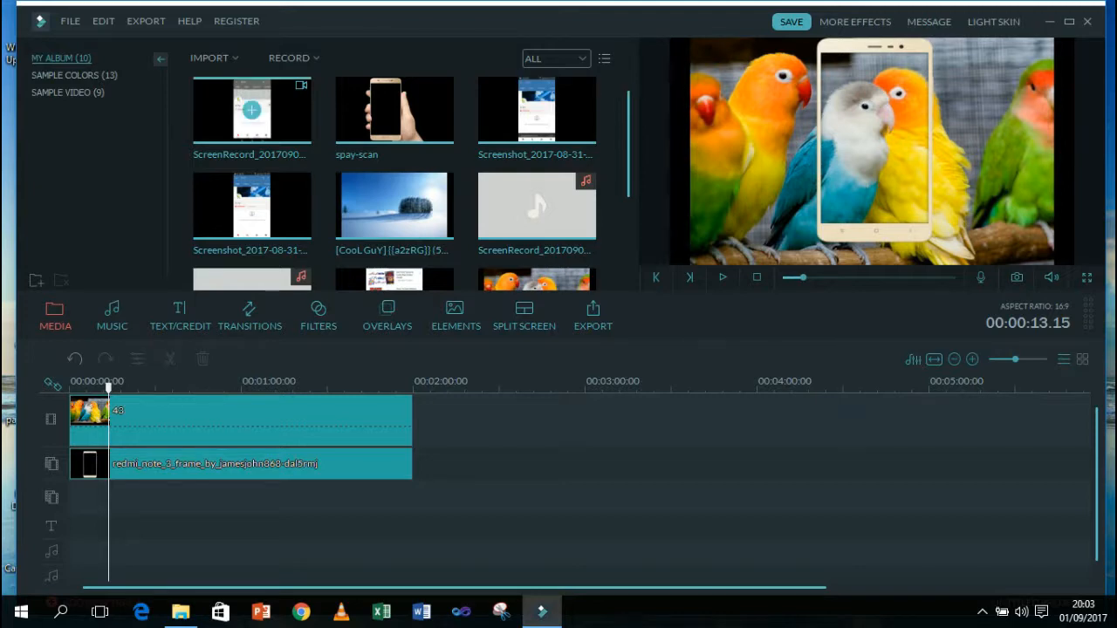
click(214, 58)
click(223, 75)
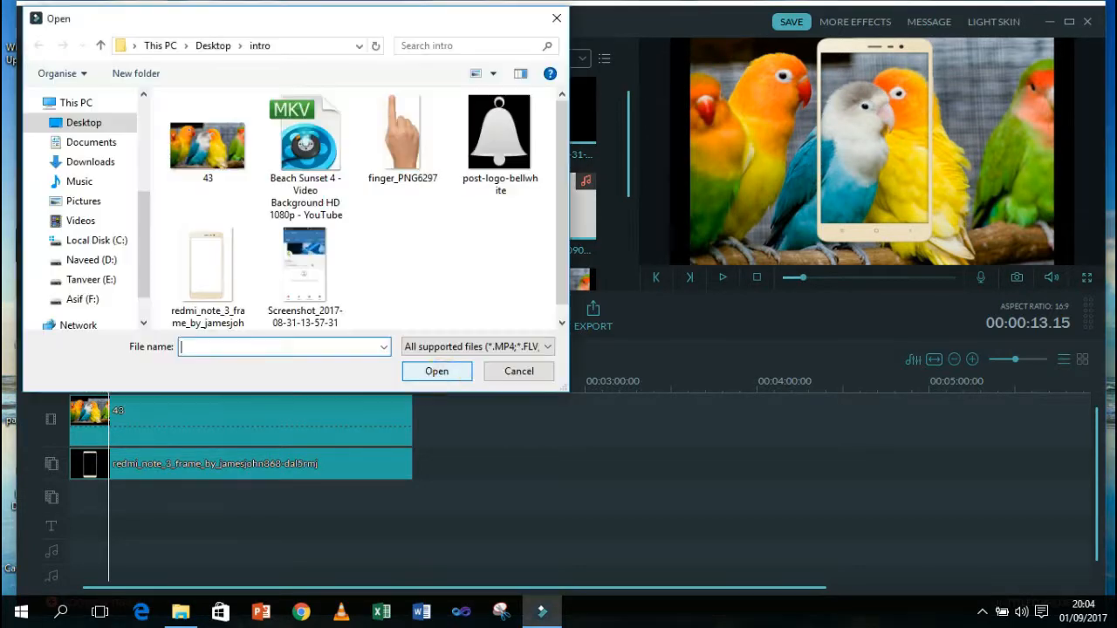
click(328, 277)
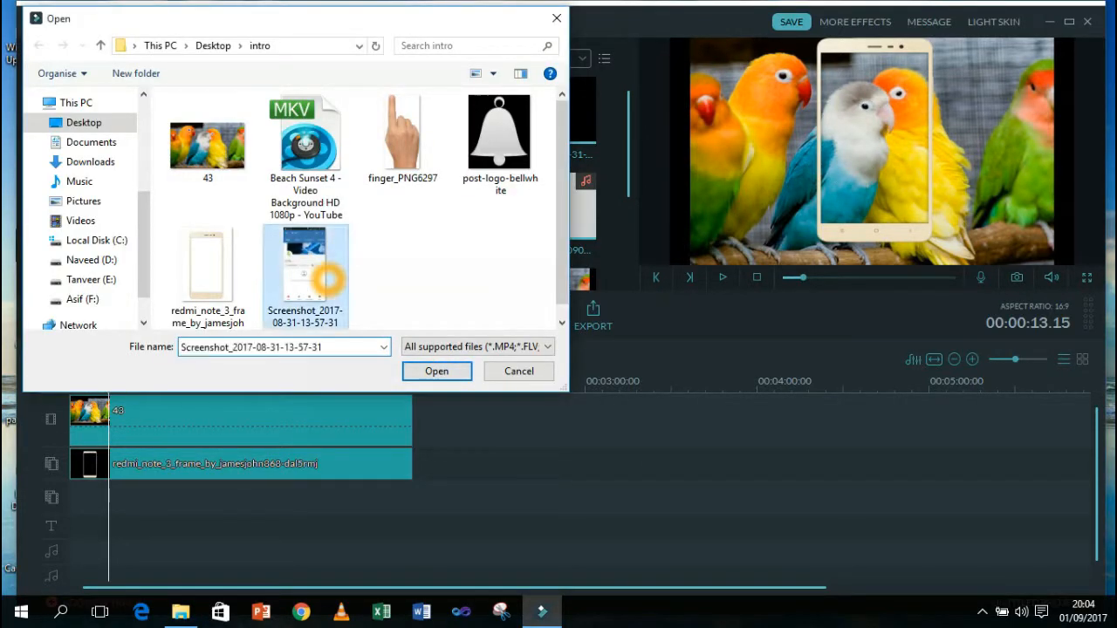
double_click(329, 277)
drag(391, 238, 221, 463)
drag(100, 498, 412, 511)
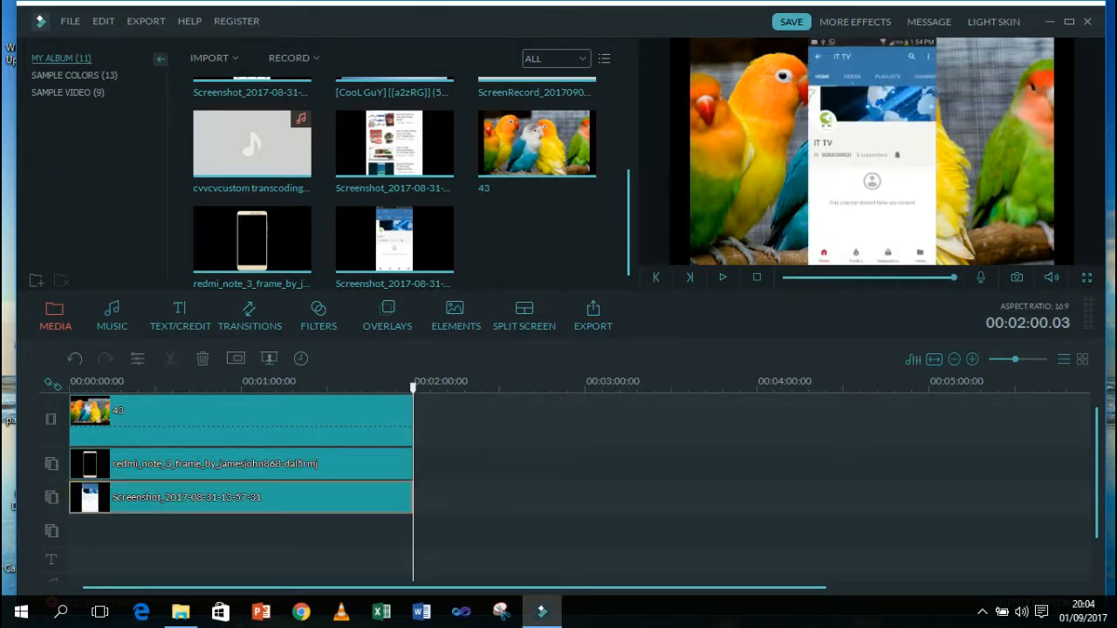
Shrink and reposition the channel screenshot in the preview so it fills the phone frame's screen area
drag(413, 385, 346, 388)
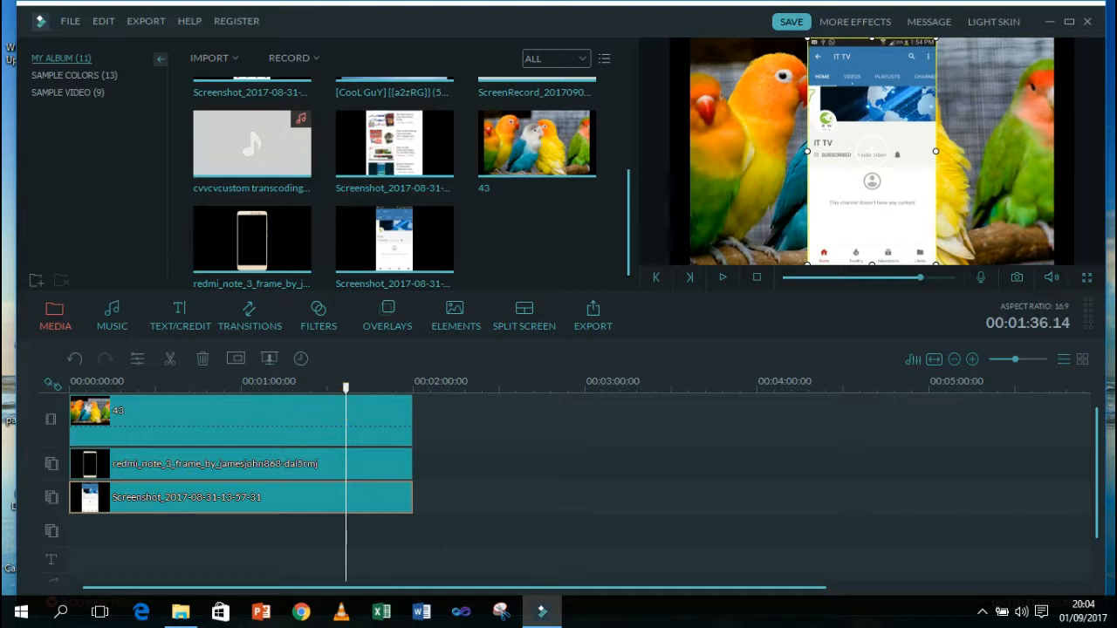
drag(937, 39, 874, 111)
drag(864, 157, 871, 82)
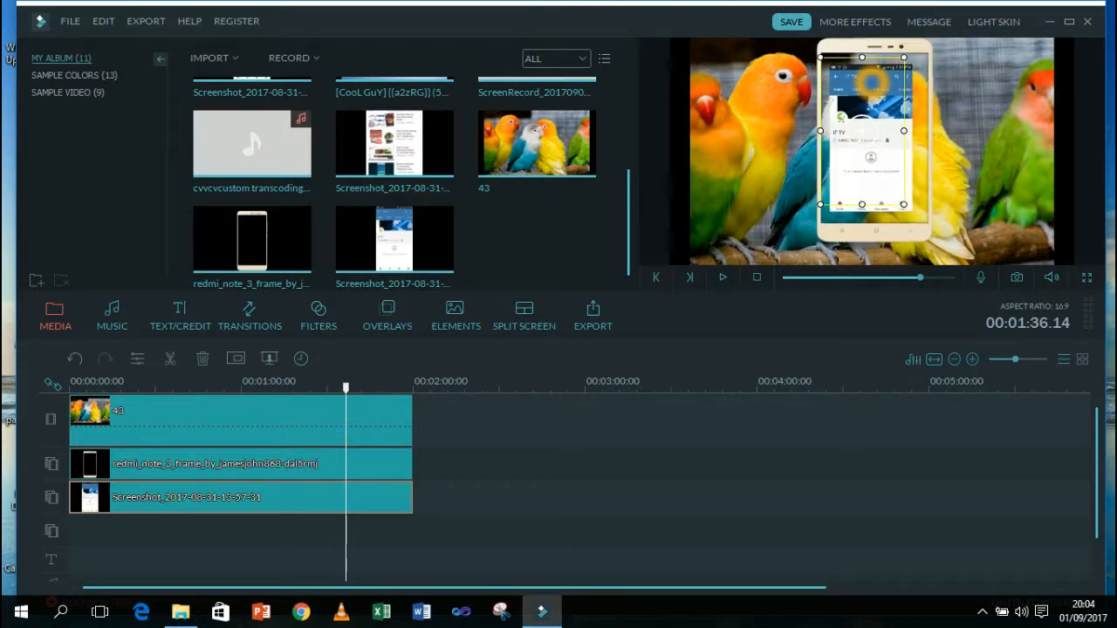
drag(870, 82, 870, 81)
mouse_move(905, 199)
mouse_down()
mouse_move(922, 230)
mouse_move(923, 202)
mouse_up()
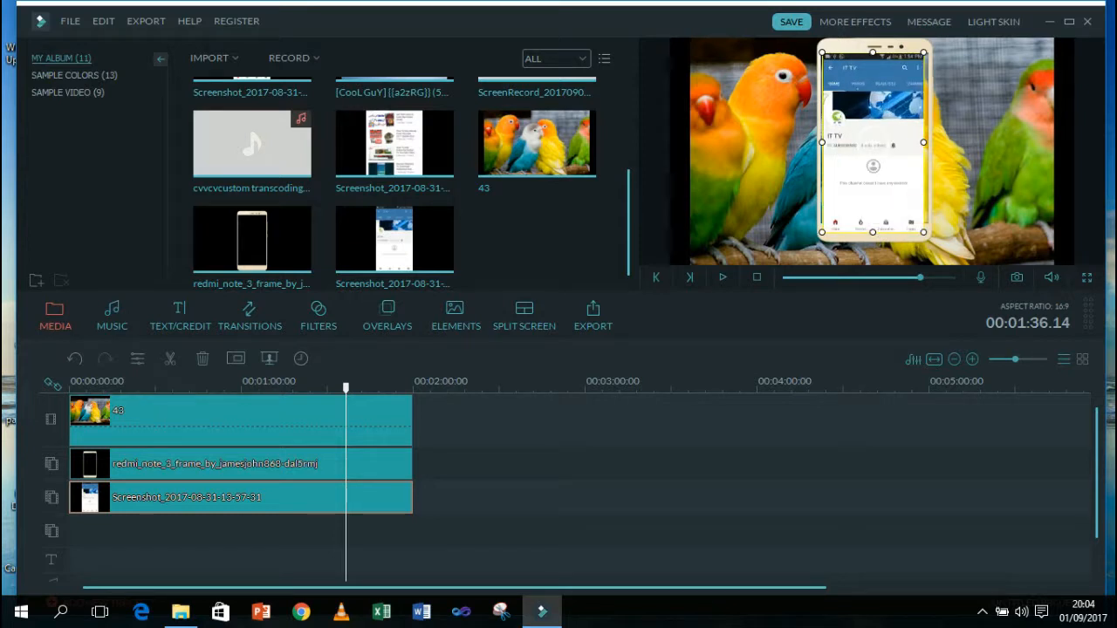
drag(873, 232, 875, 223)
drag(835, 139, 822, 137)
click(982, 611)
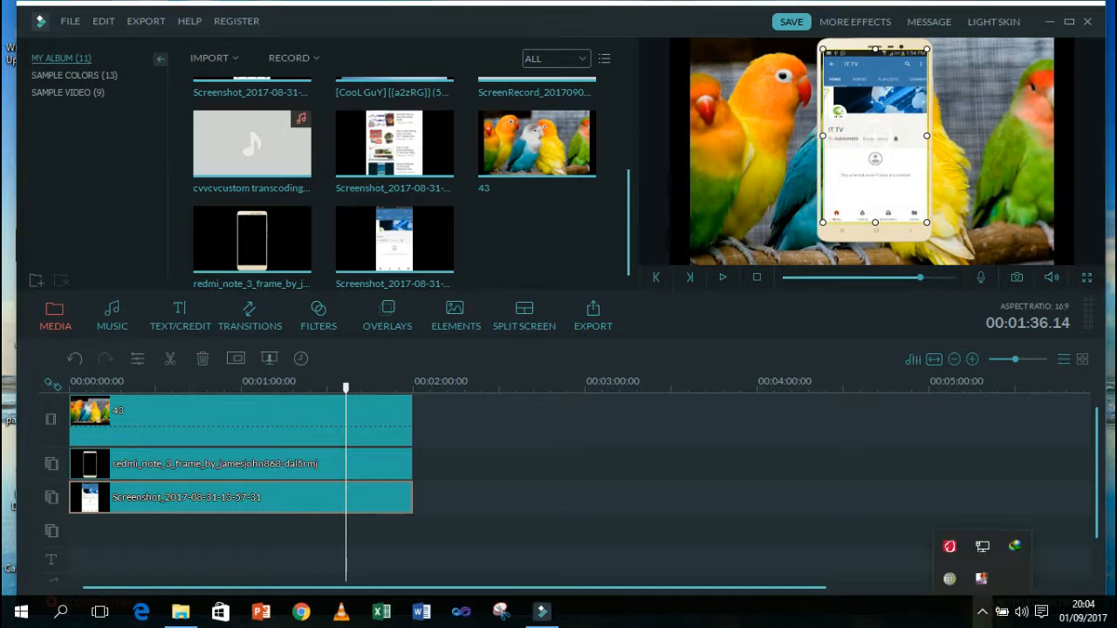
right_click(979, 579)
click(754, 494)
click(1094, 306)
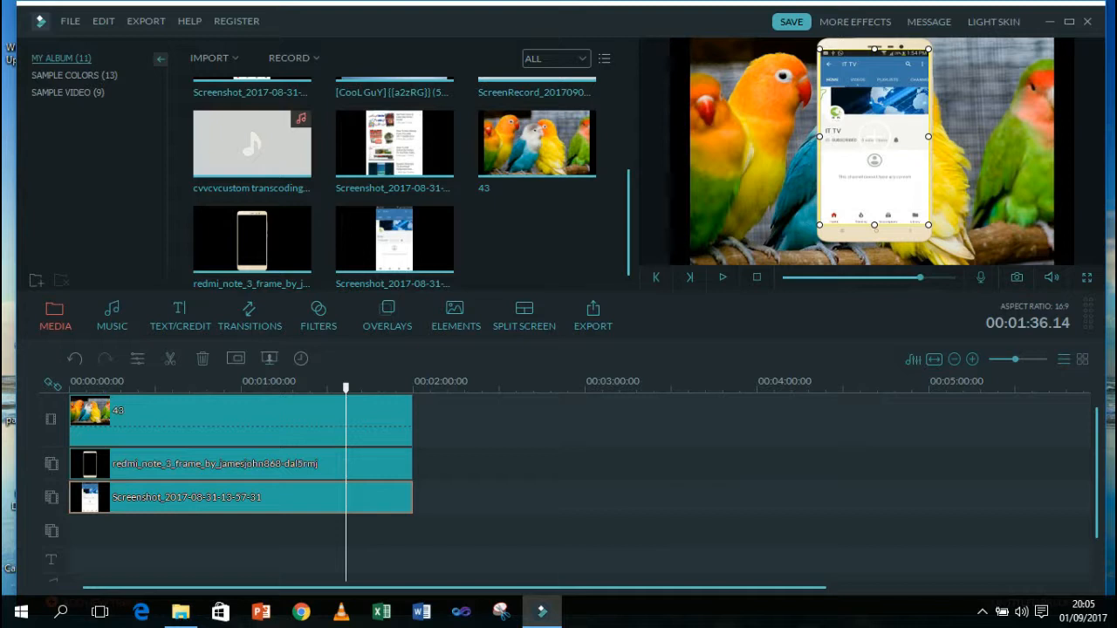
Import the finger_PNG6297 and post-logo-bellwhite images into the album
scroll(629, 231, up, 3)
scroll(629, 232, down, 3)
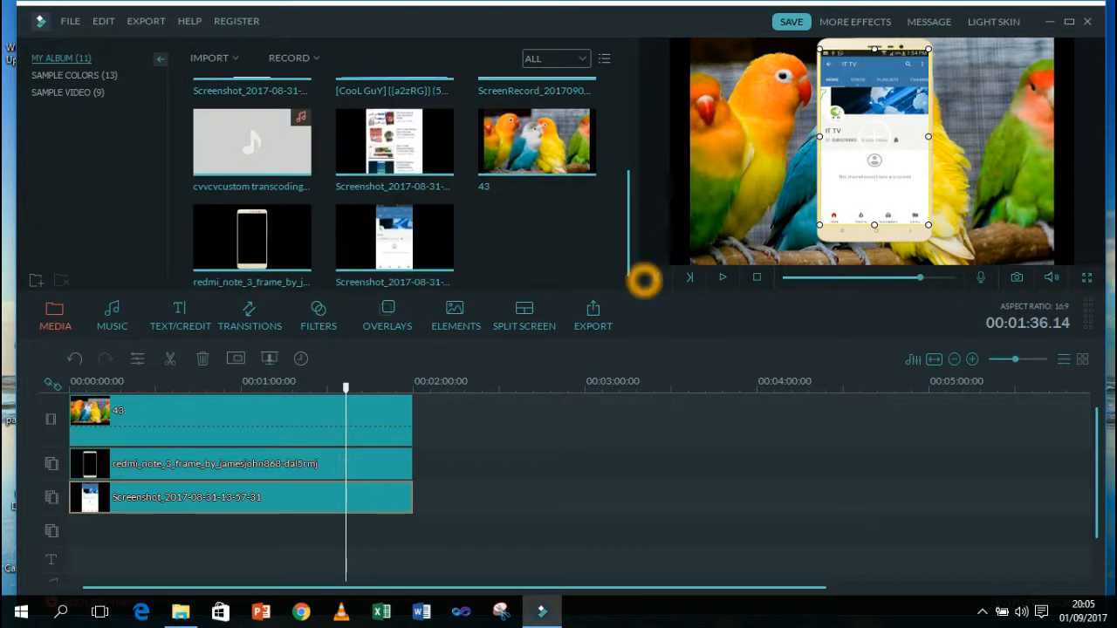
scroll(628, 253, up, 2)
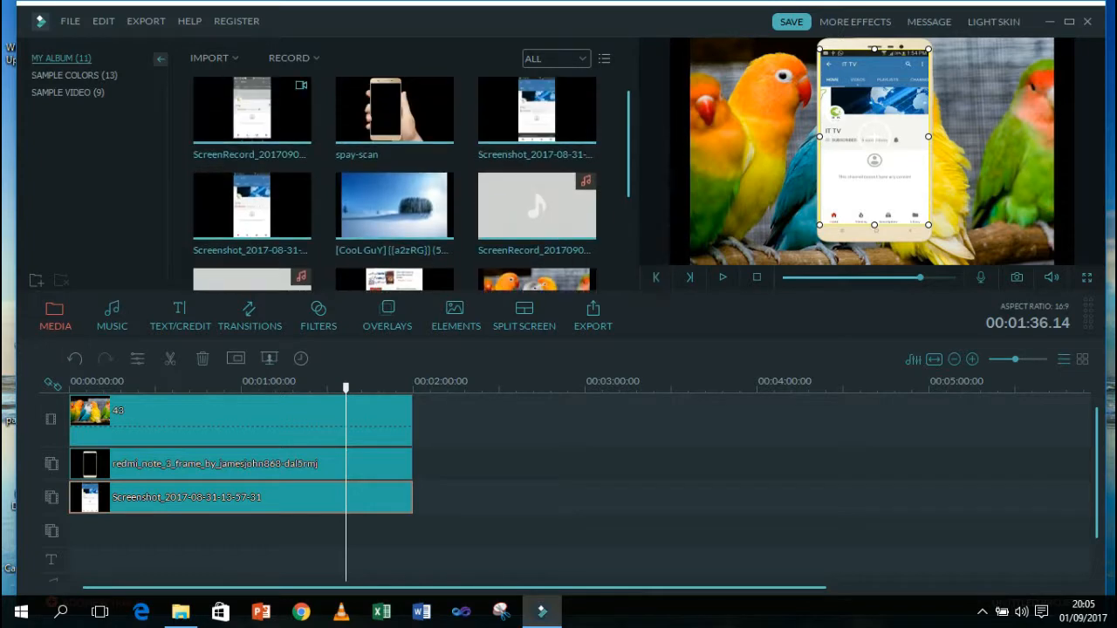
click(214, 58)
click(223, 75)
drag(375, 253, 540, 94)
click(436, 371)
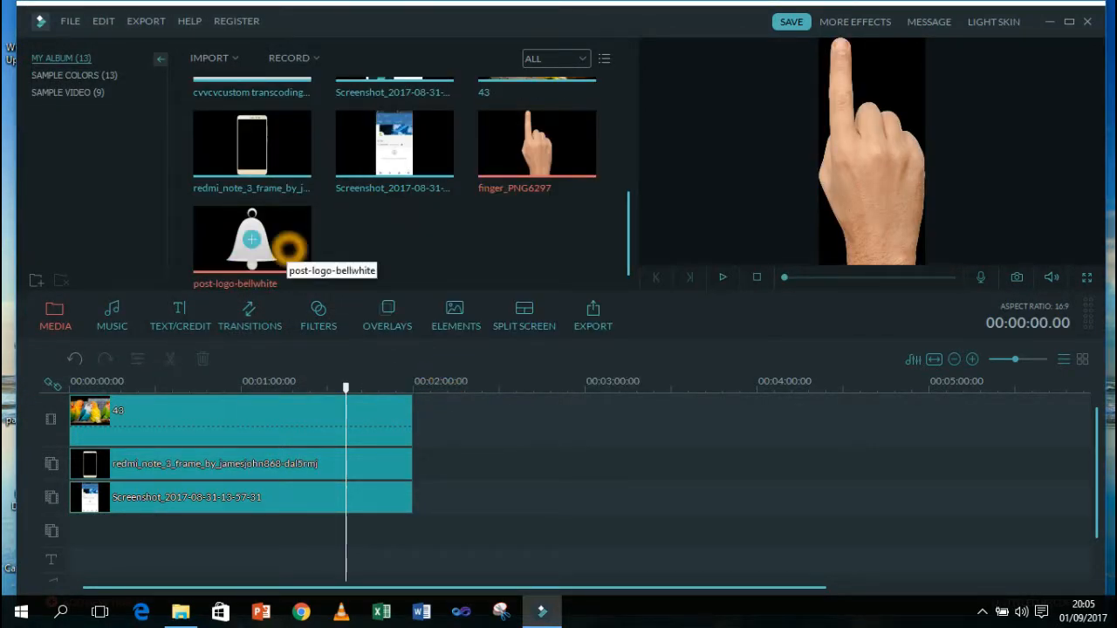
Place post-logo-bellwhite on the third overlay track from about 7 seconds and extend it to about 37 seconds
drag(252, 240, 100, 538)
click(232, 214)
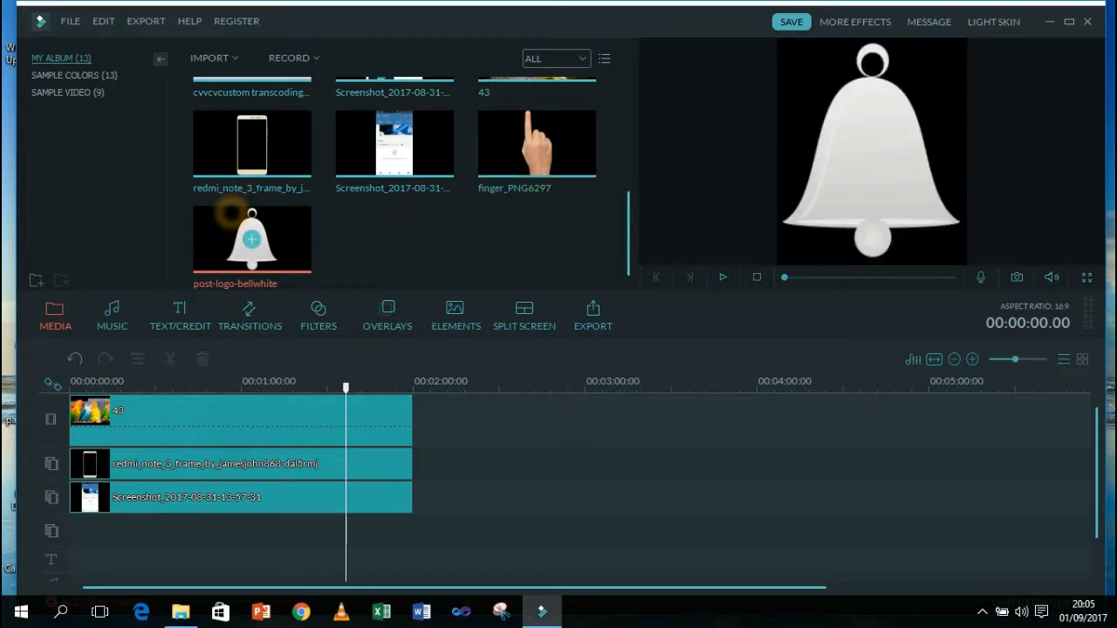
drag(251, 238, 96, 529)
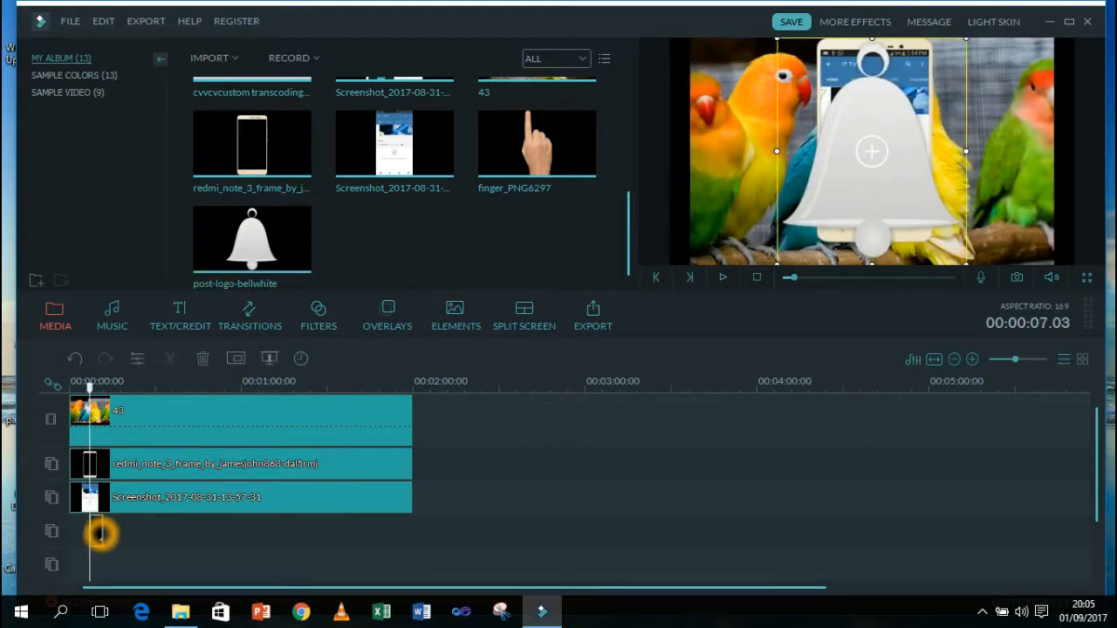
drag(100, 533, 176, 531)
Apply the second "Stretch in and..." motion preset to the bell clip and accept it
double_click(150, 530)
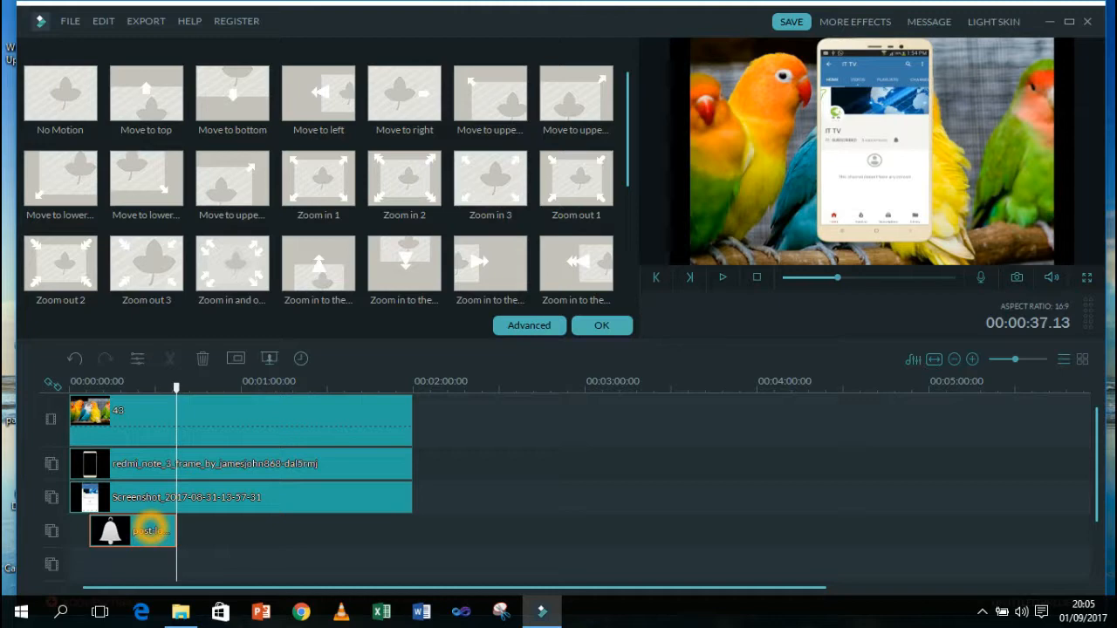
drag(632, 169, 632, 247)
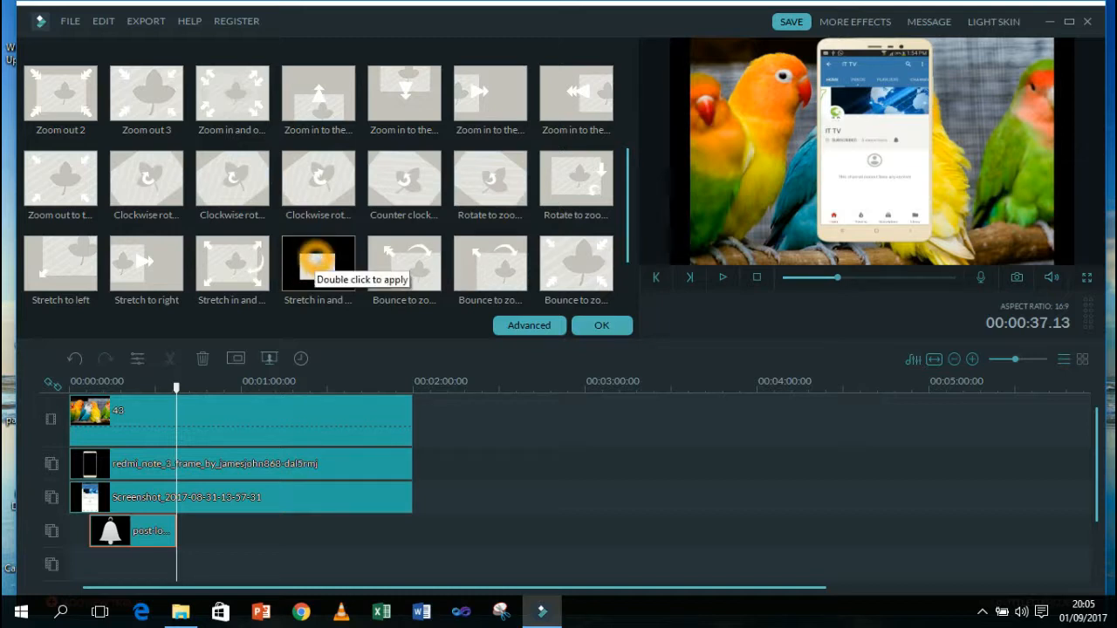
double_click(314, 261)
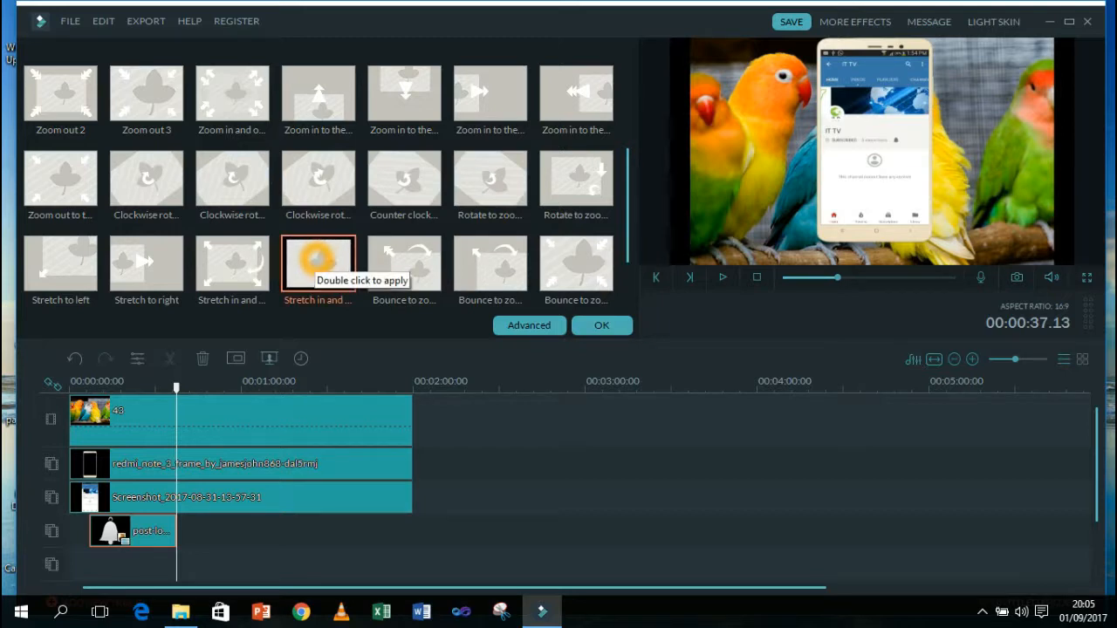
click(621, 323)
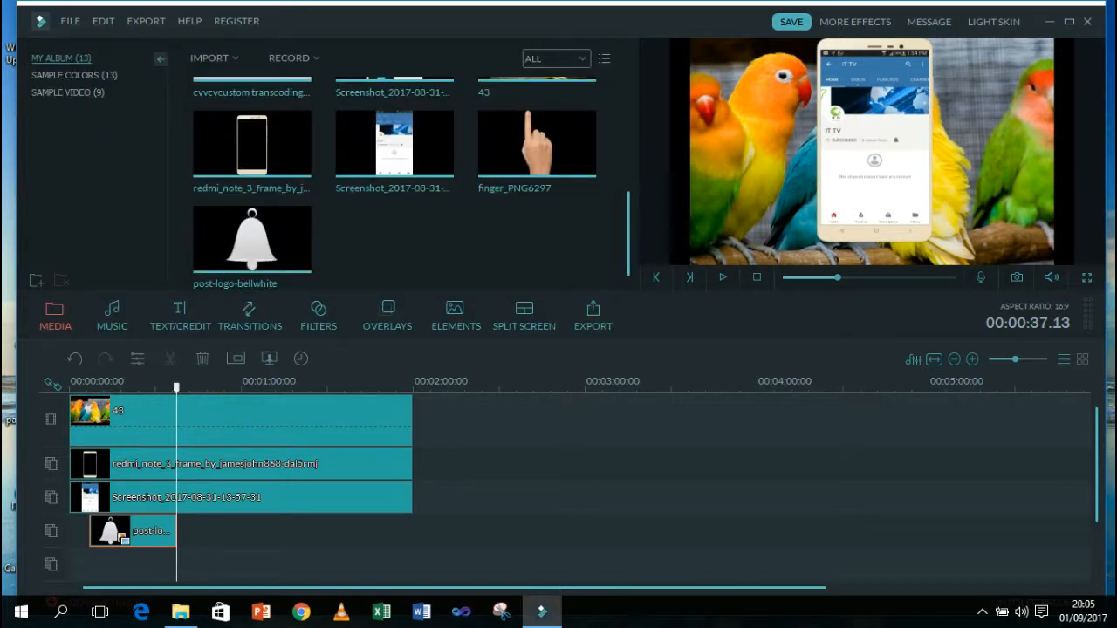
At about 7 seconds, shrink the bell to a small icon and place it in the background picture's upper-left corner
click(183, 391)
drag(183, 391, 91, 410)
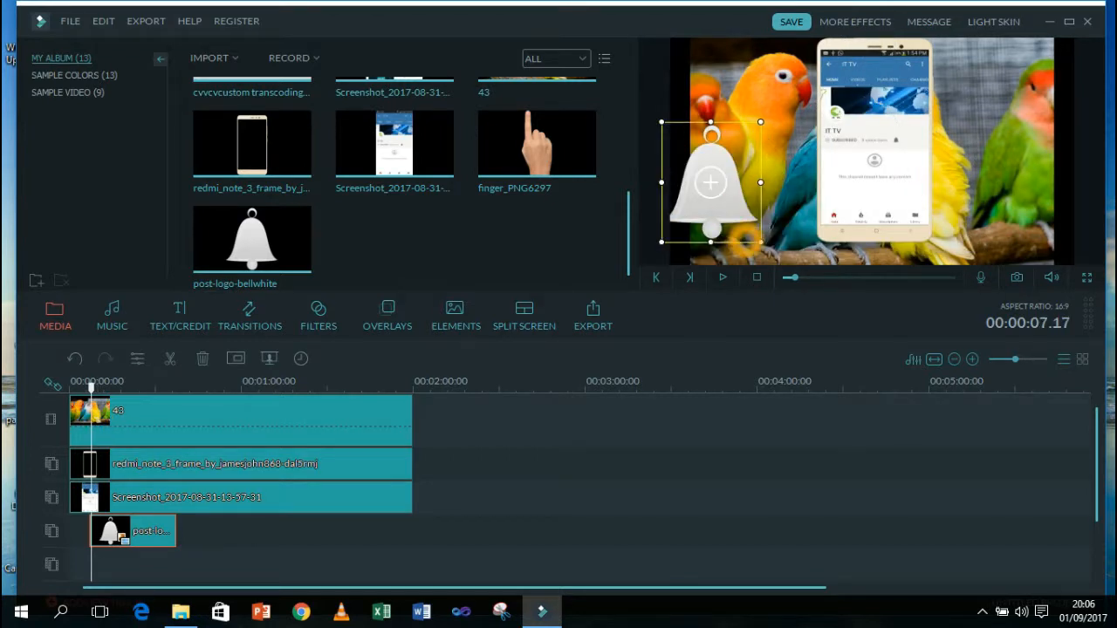
drag(761, 182, 708, 66)
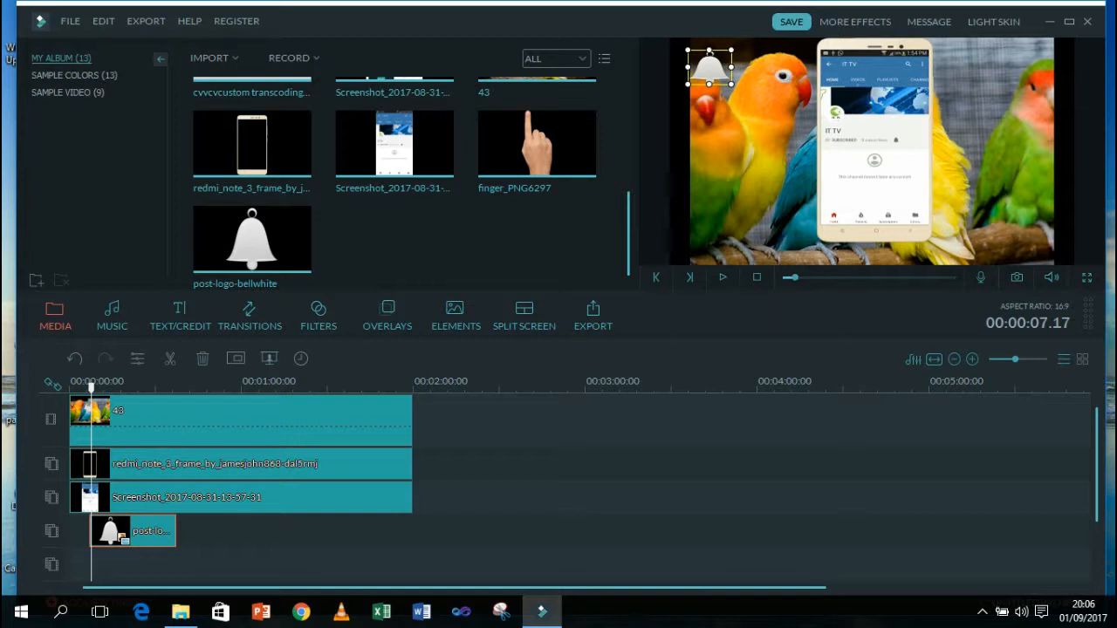
drag(709, 85, 710, 90)
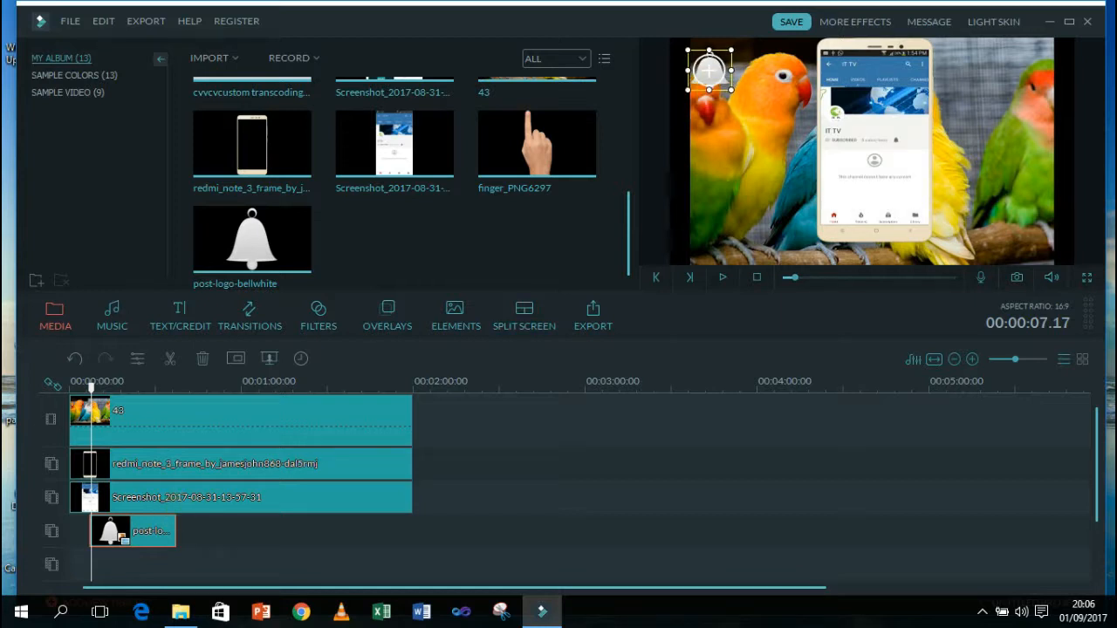
click(700, 280)
click(982, 611)
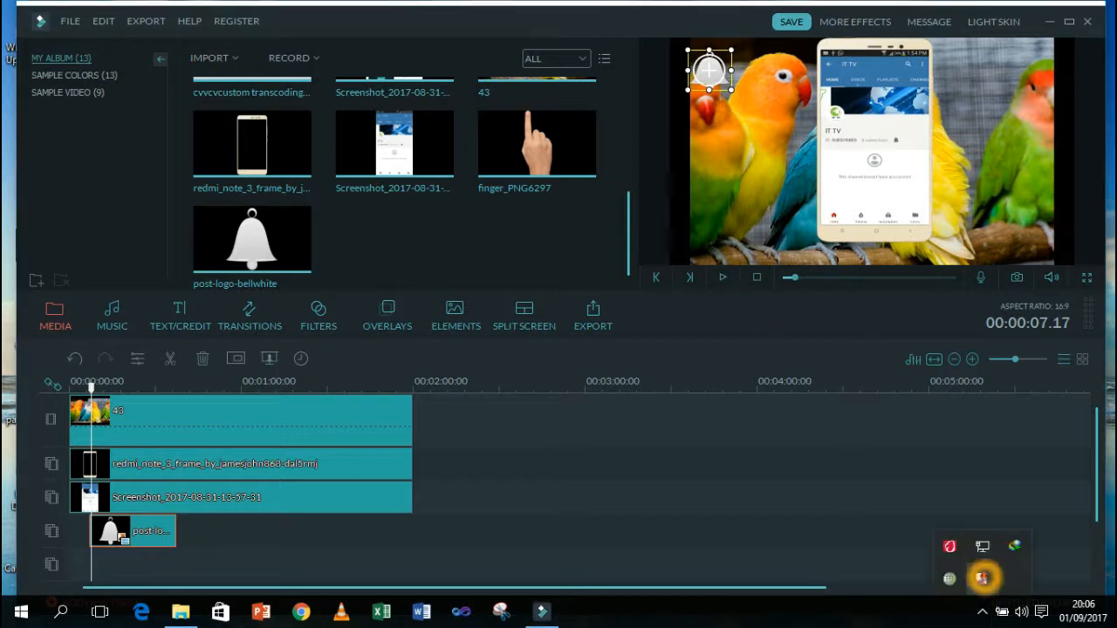
right_click(982, 578)
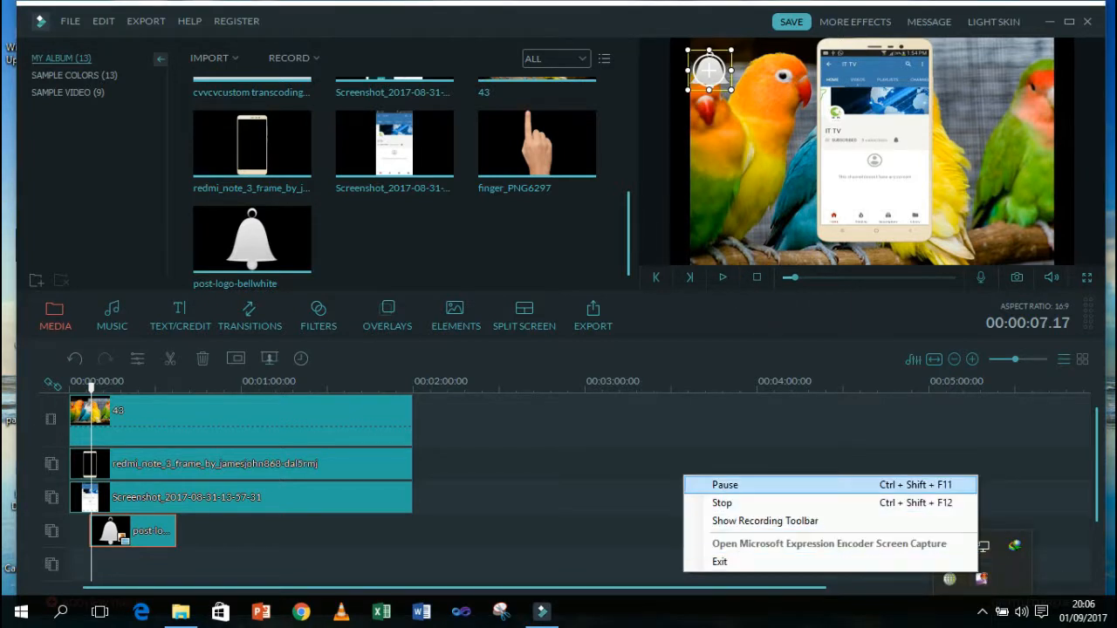
click(738, 485)
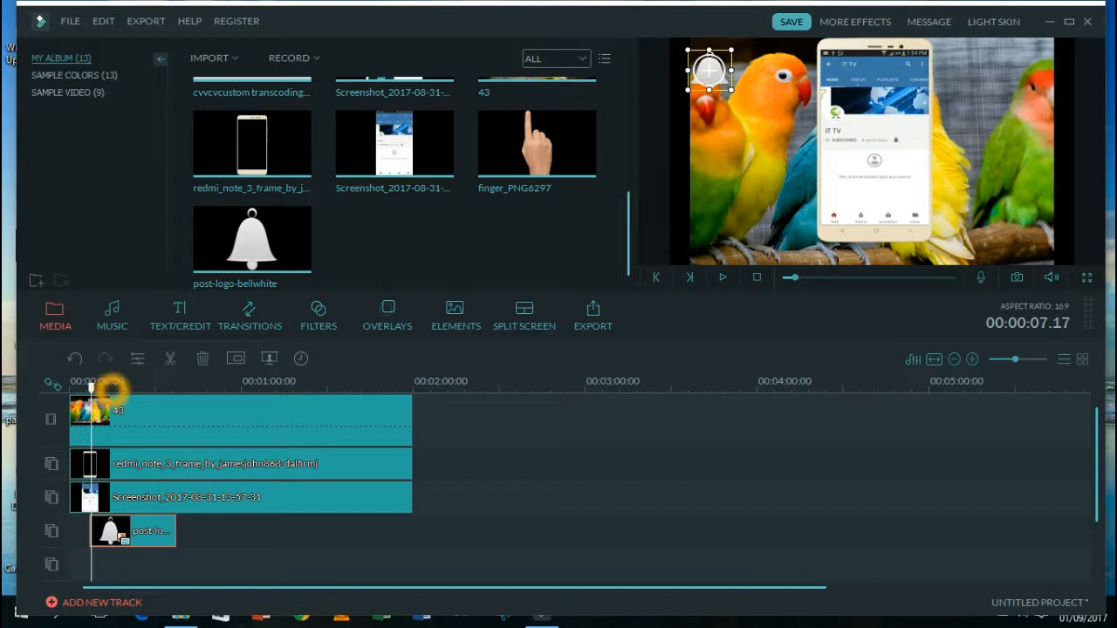
Preview the bell's motion on the timeline, playing from about 7 seconds to about 11 seconds
drag(93, 386, 135, 397)
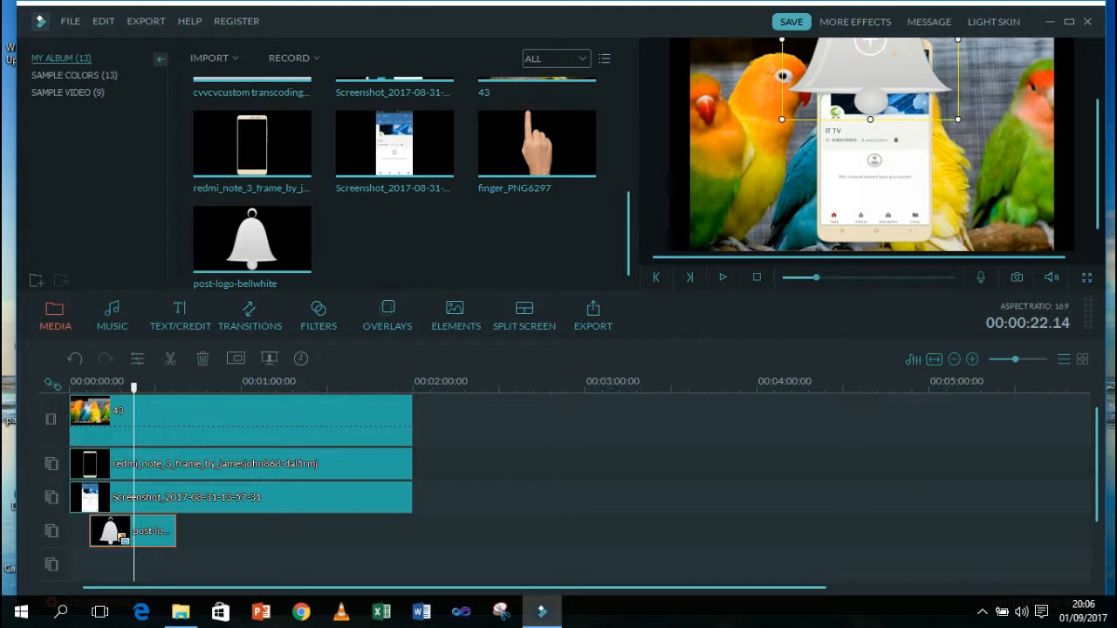
drag(134, 384, 89, 402)
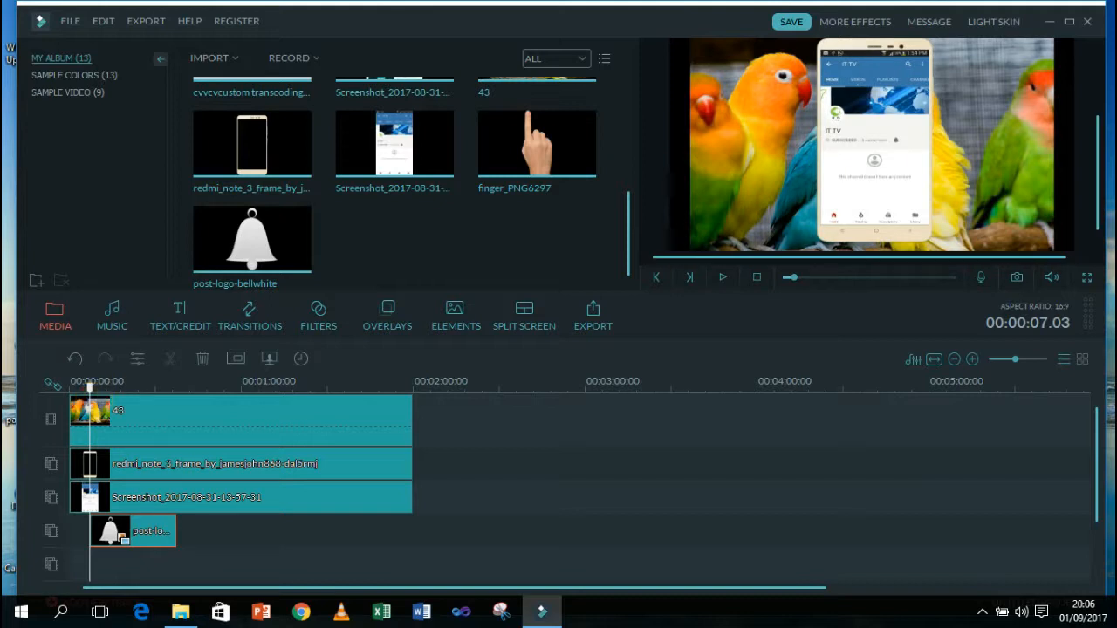
click(721, 280)
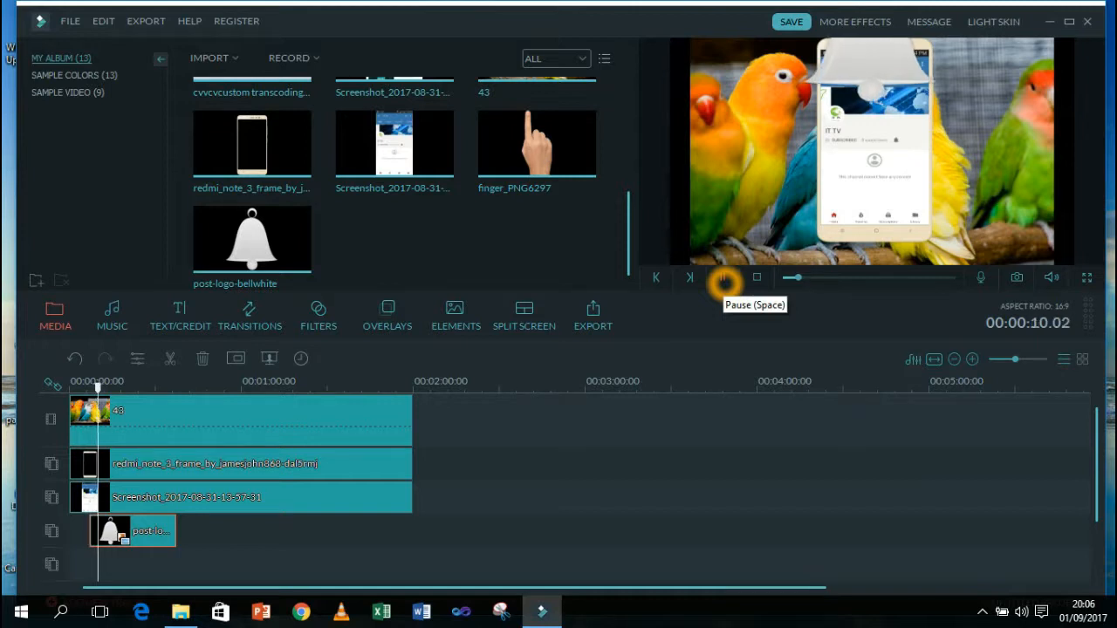
click(723, 280)
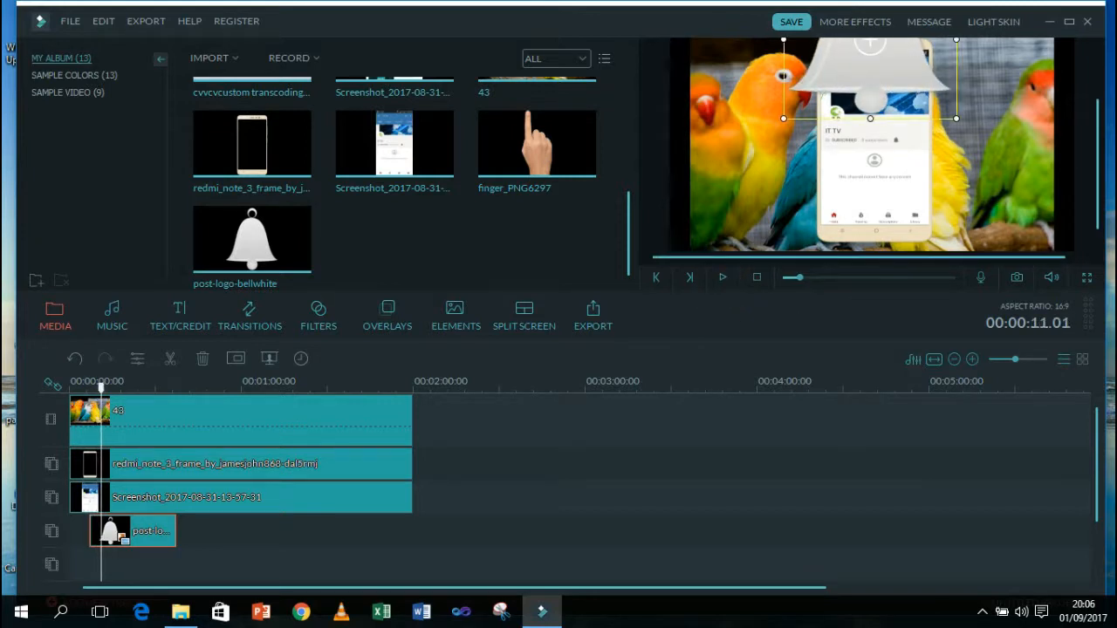
At about 11 seconds, shrink the bell to a small icon and place it beside the phone's right edge, level with its upper half
drag(975, 153, 952, 142)
drag(865, 222, 928, 163)
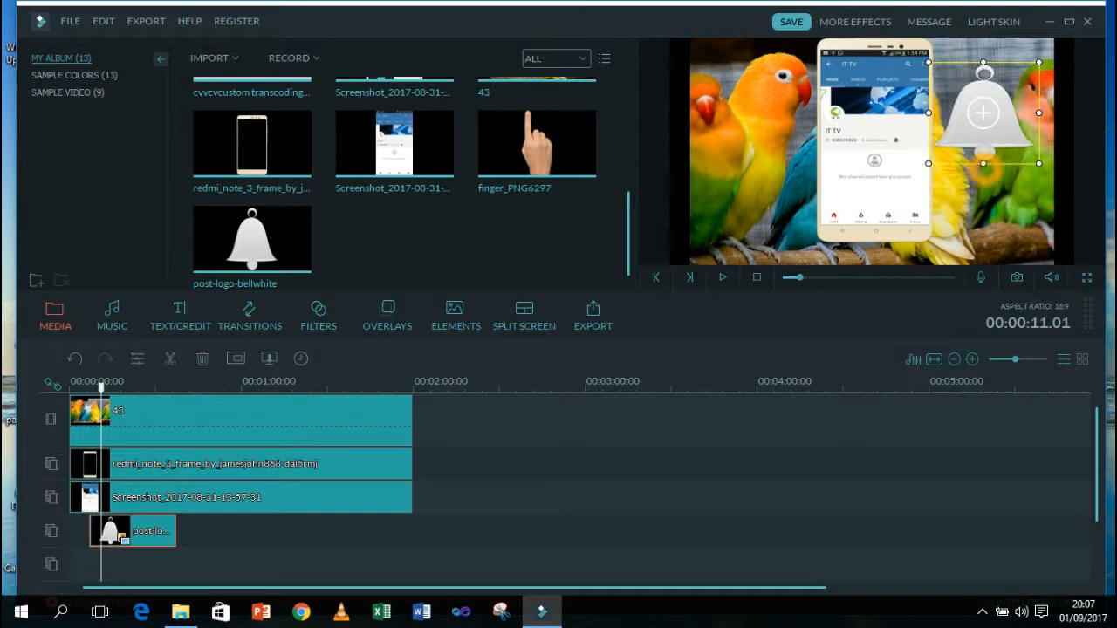
drag(985, 166, 984, 121)
drag(1039, 91, 969, 123)
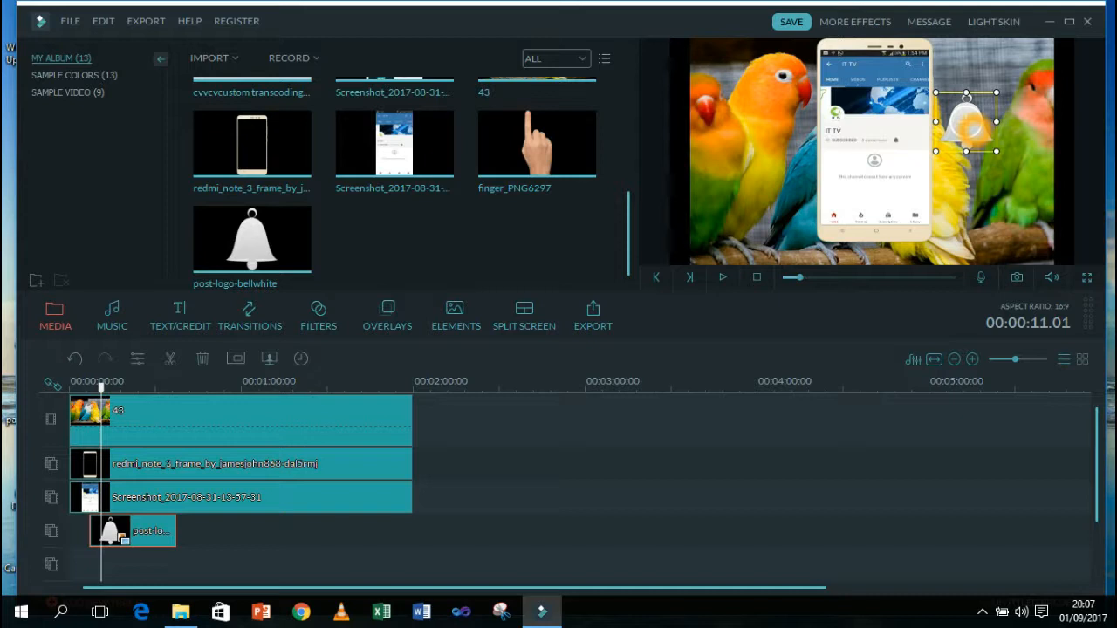
click(769, 347)
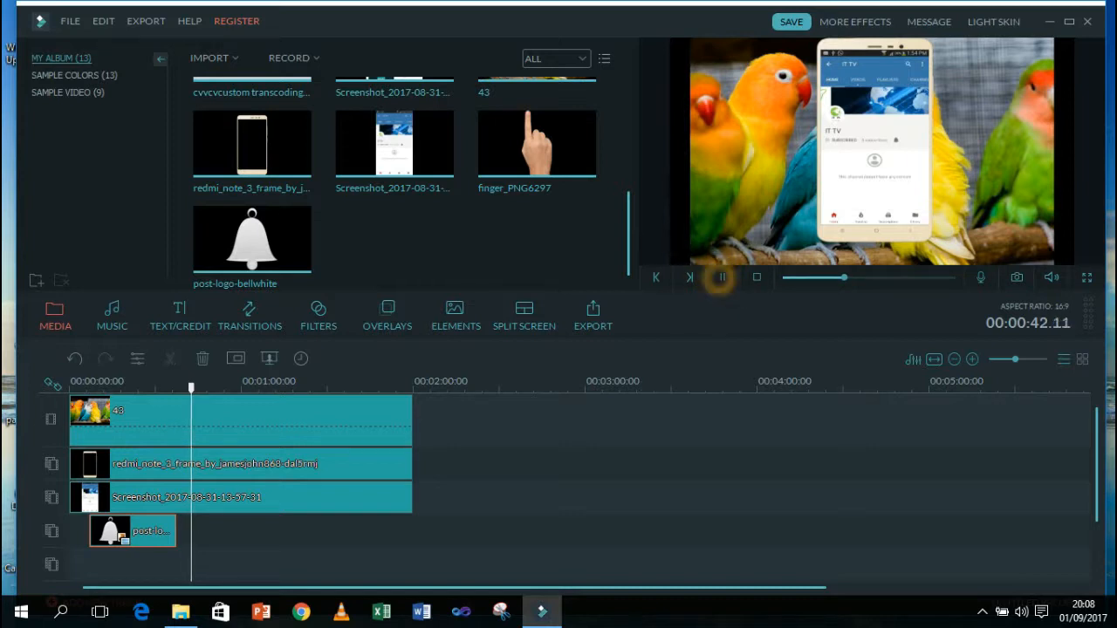
Place finger_PNG6297 on the fourth overlay track, running from the start to about 1 minute 55 seconds
click(723, 277)
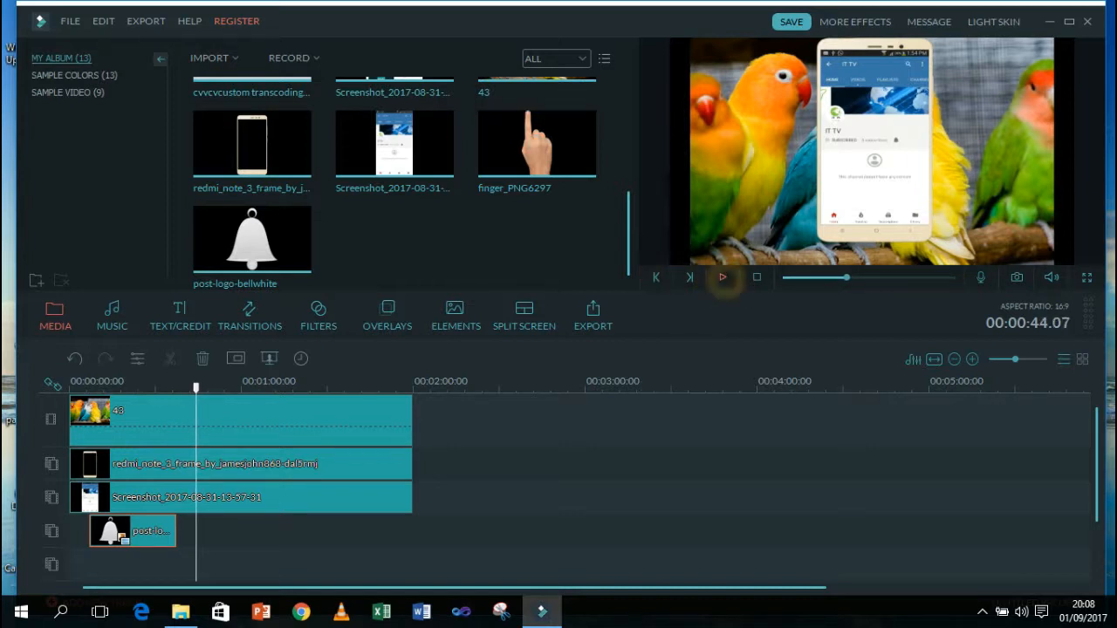
drag(582, 156, 400, 564)
drag(399, 389, 63, 421)
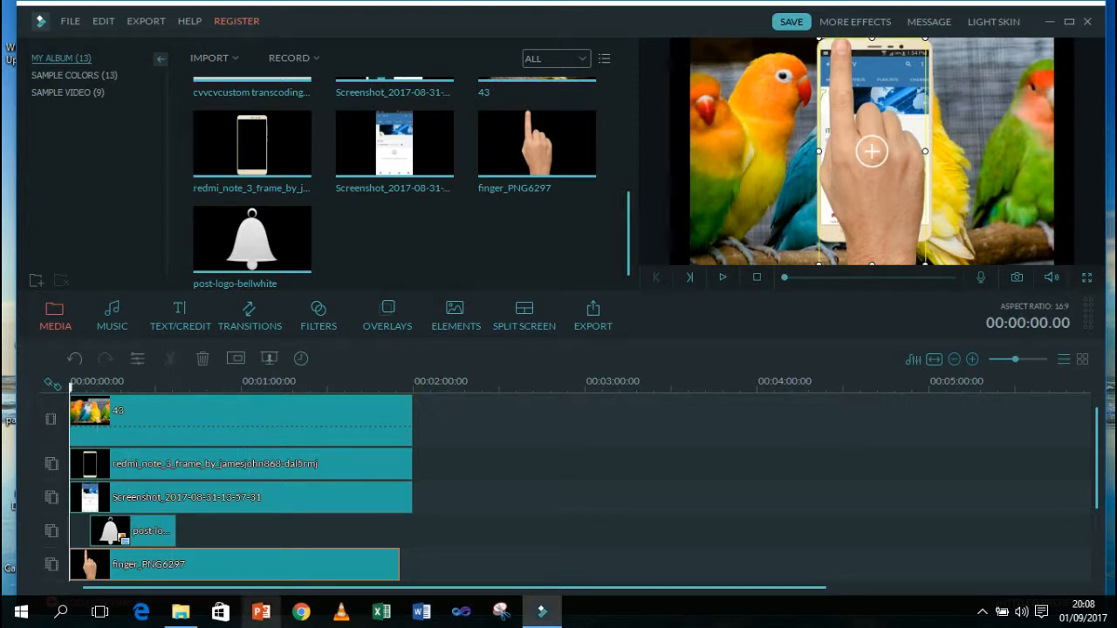
Apply the "Move to right" motion preset to the finger clip and accept it
double_click(294, 566)
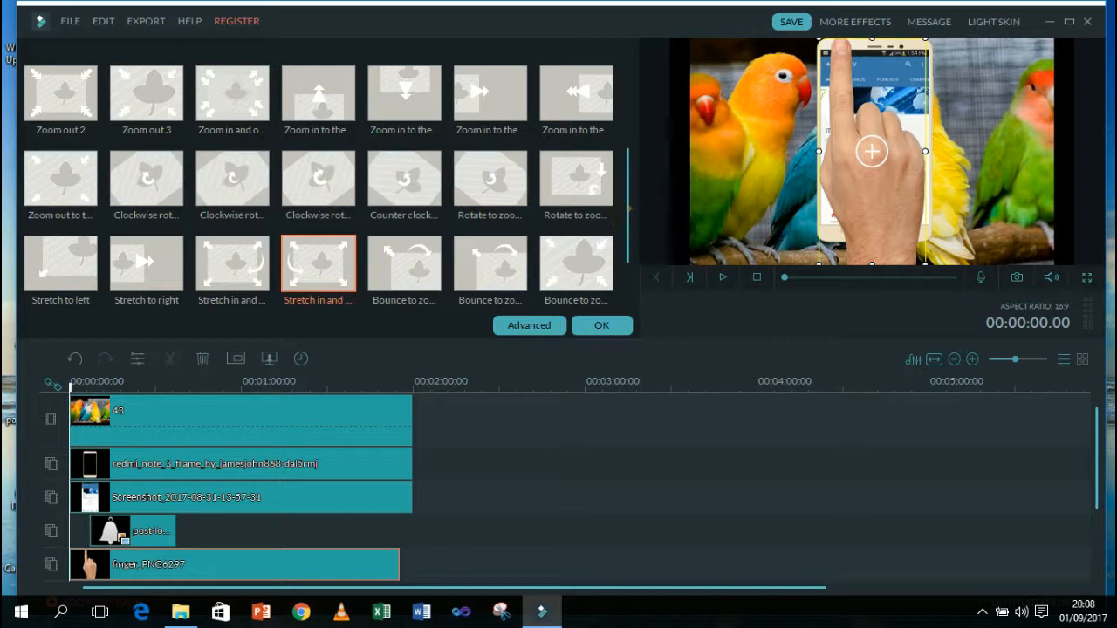
scroll(629, 200, up, 1)
scroll(630, 127, up, 1)
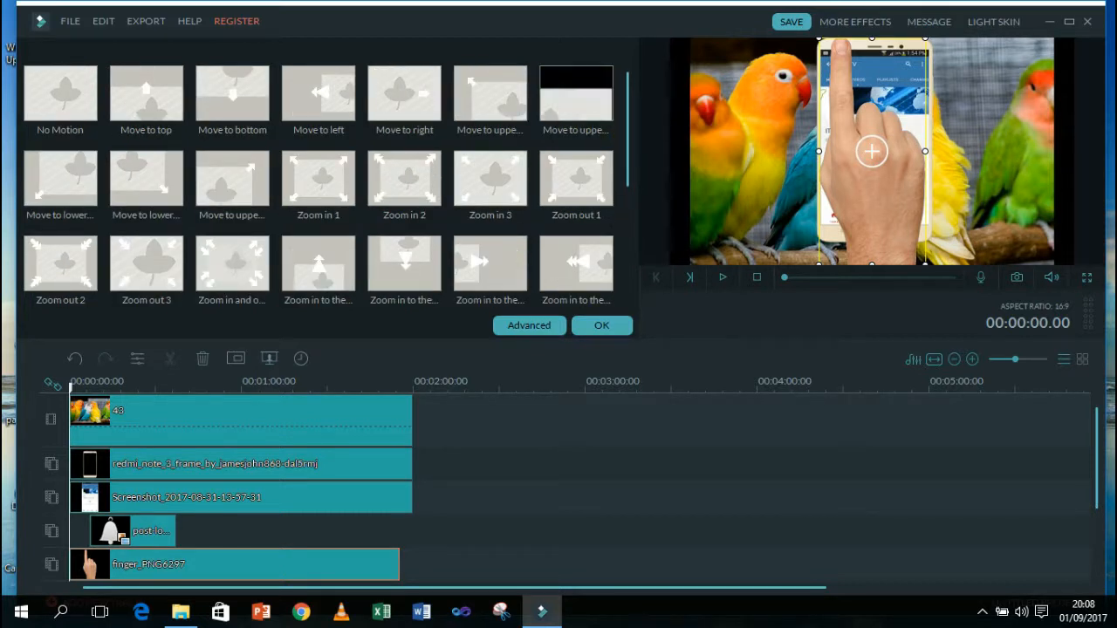
click(395, 91)
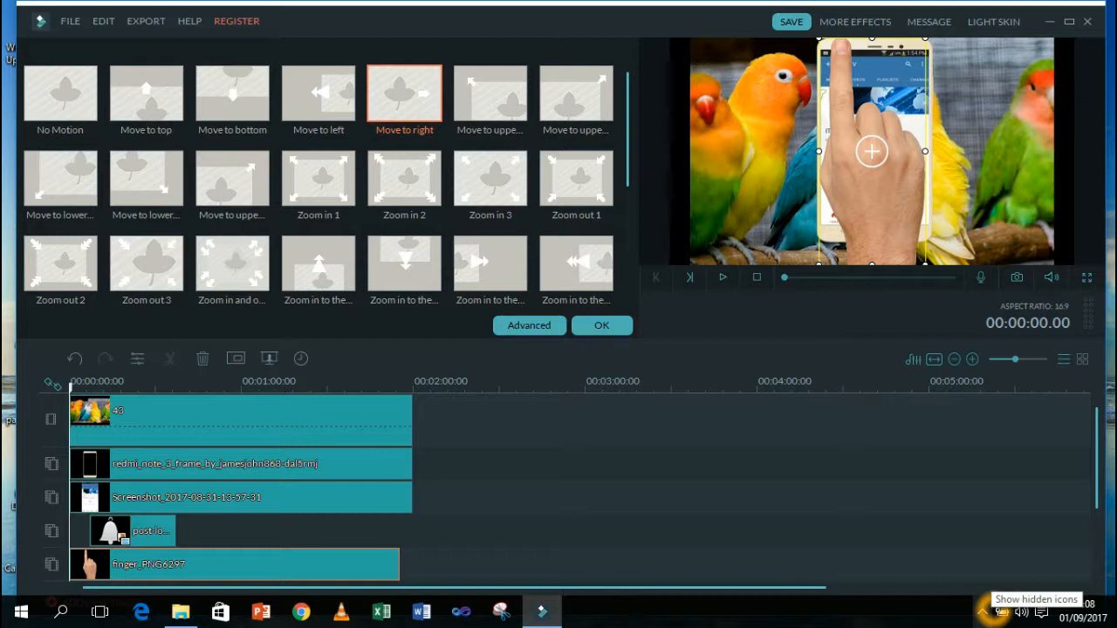
click(982, 612)
right_click(980, 573)
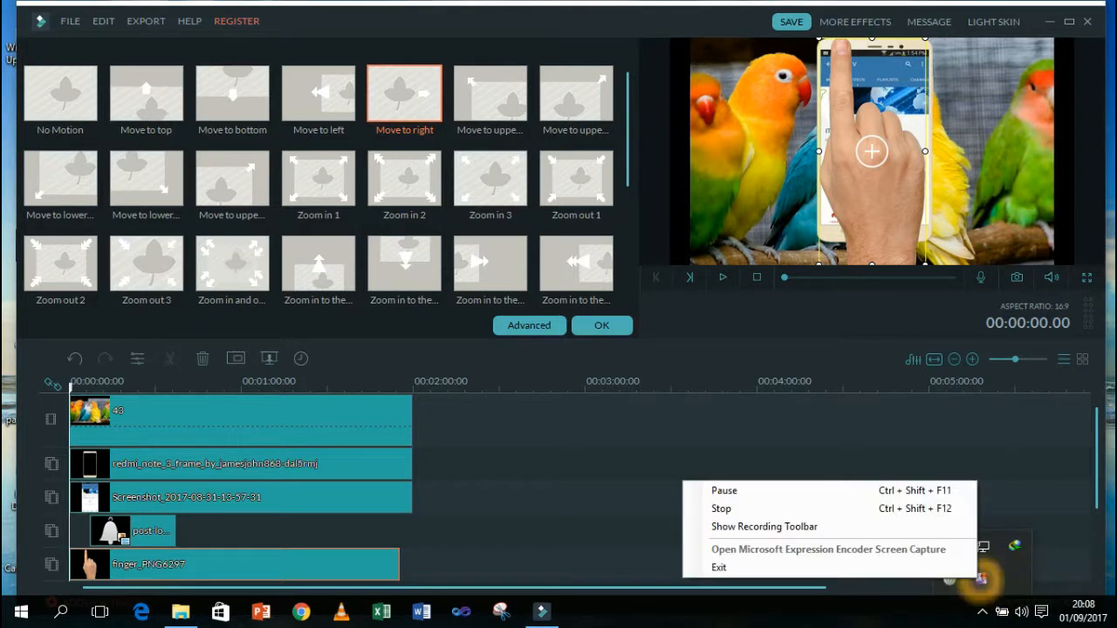
click(768, 491)
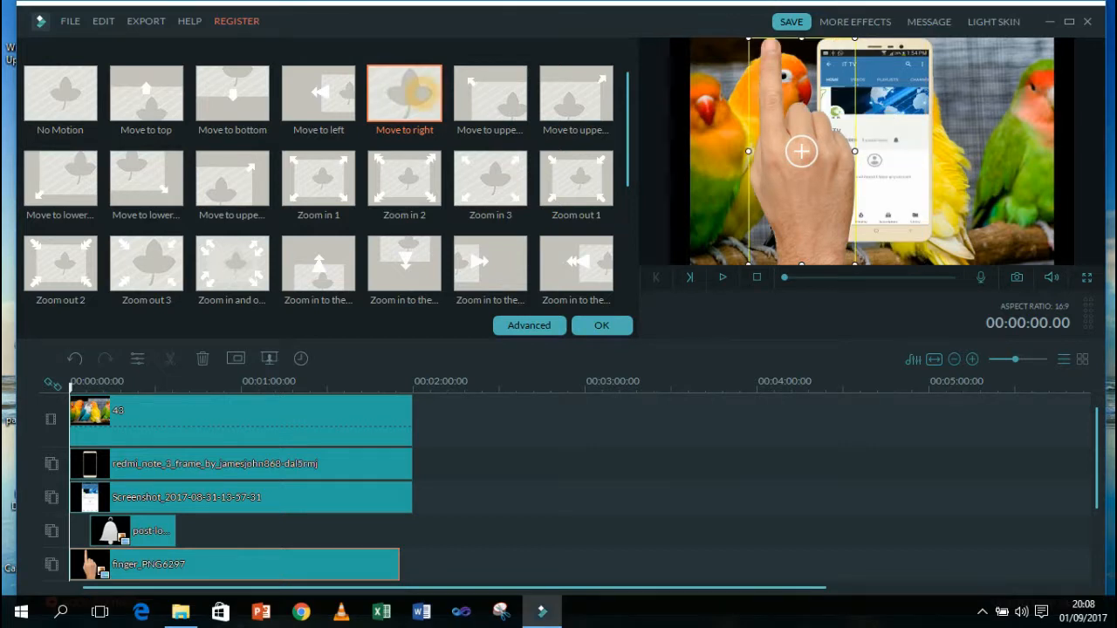
click(601, 326)
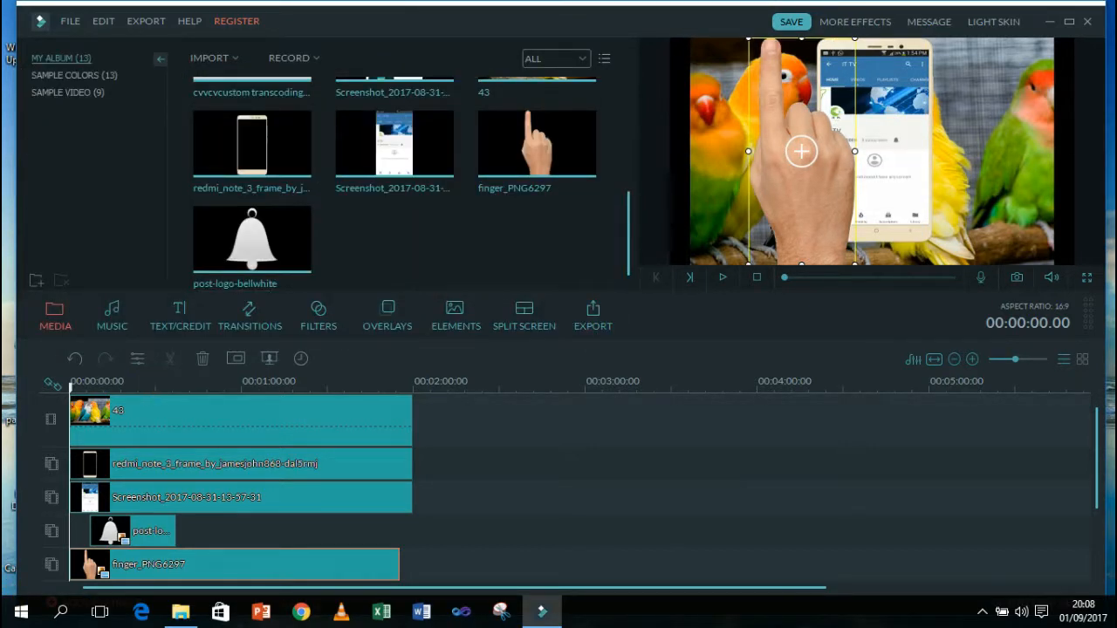
Shrink the finger to a small, narrow hand and place it over the lower-left part of the phone
drag(801, 38, 802, 166)
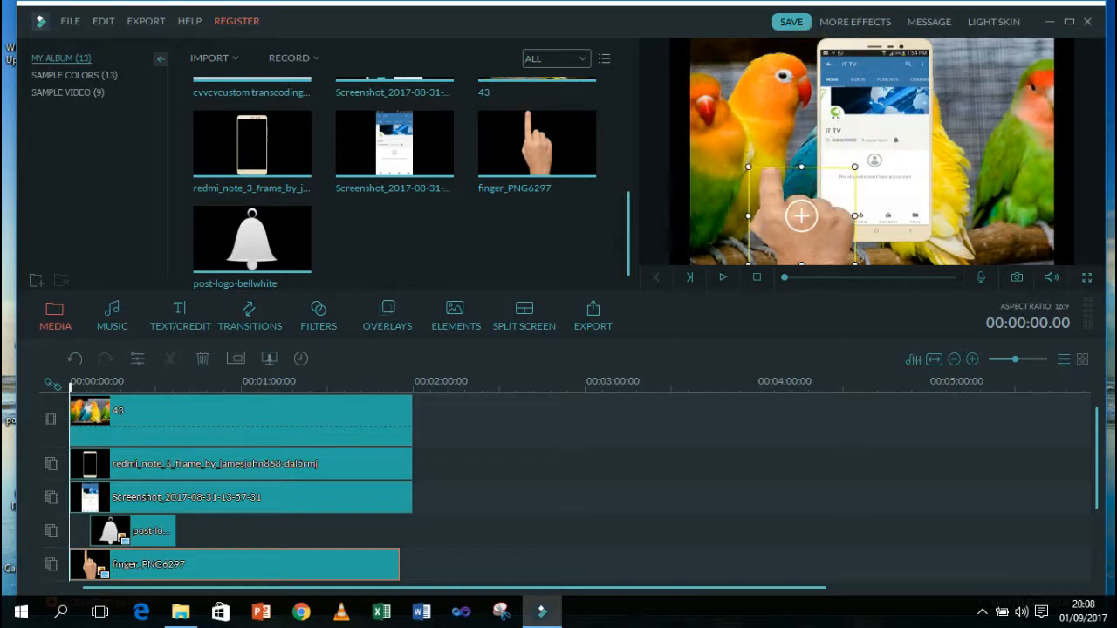
drag(748, 216, 838, 194)
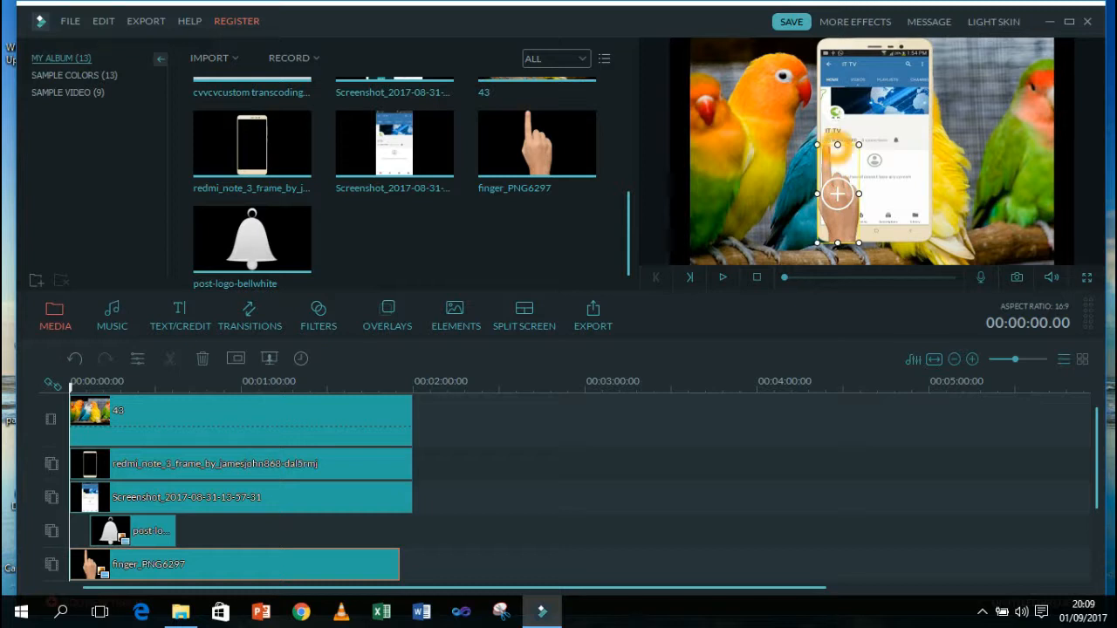
drag(838, 246, 838, 269)
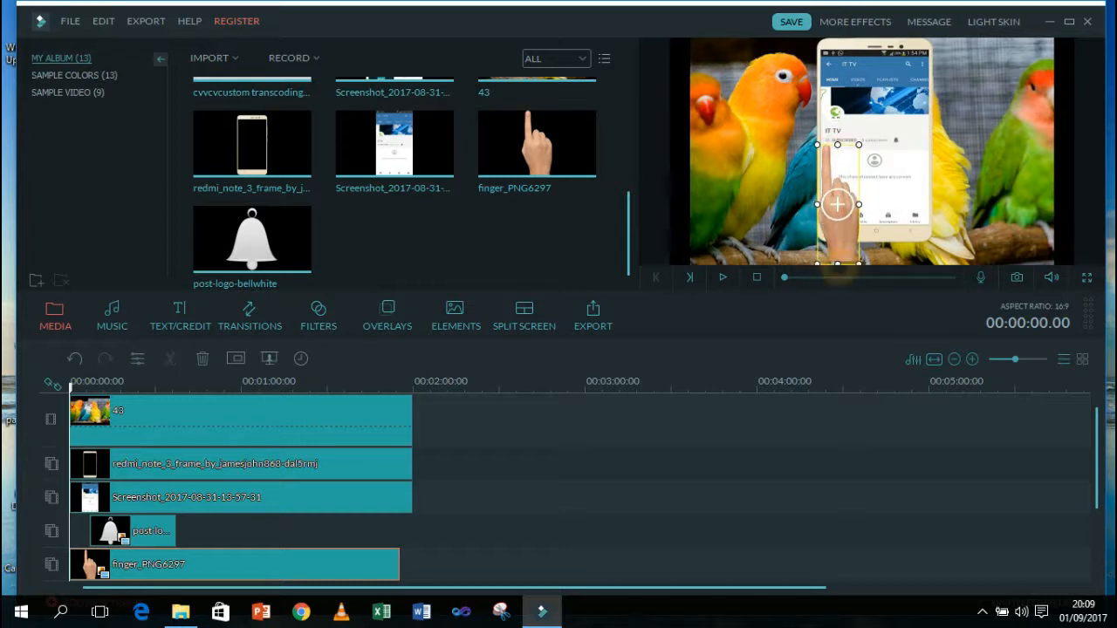
drag(859, 204, 866, 204)
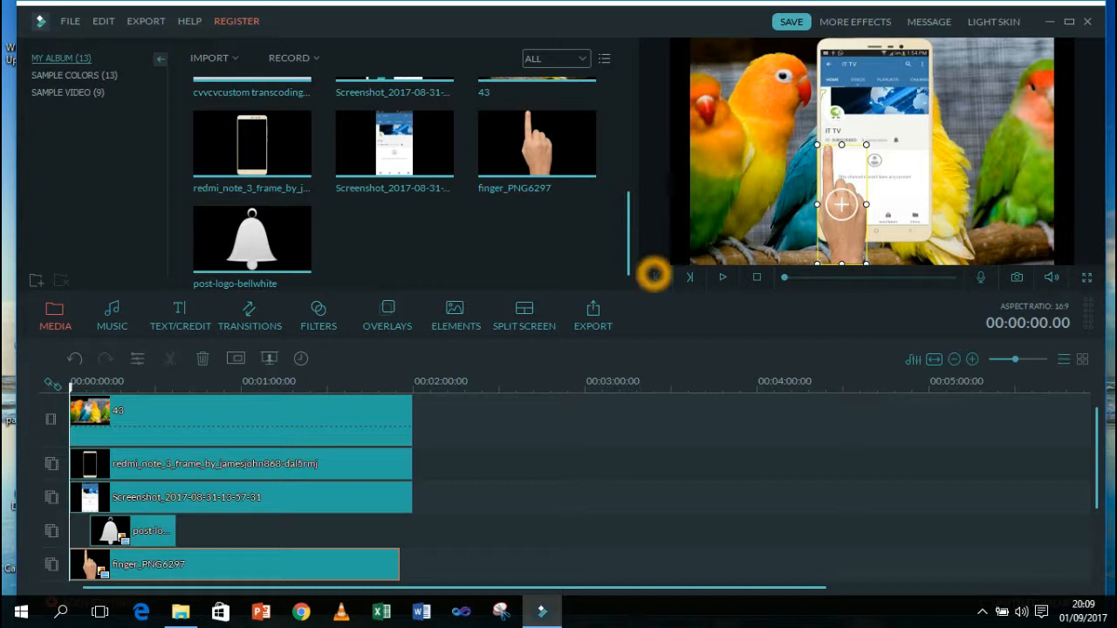
mouse_move(630, 240)
mouse_down()
mouse_move(631, 110)
mouse_move(649, 239)
mouse_up()
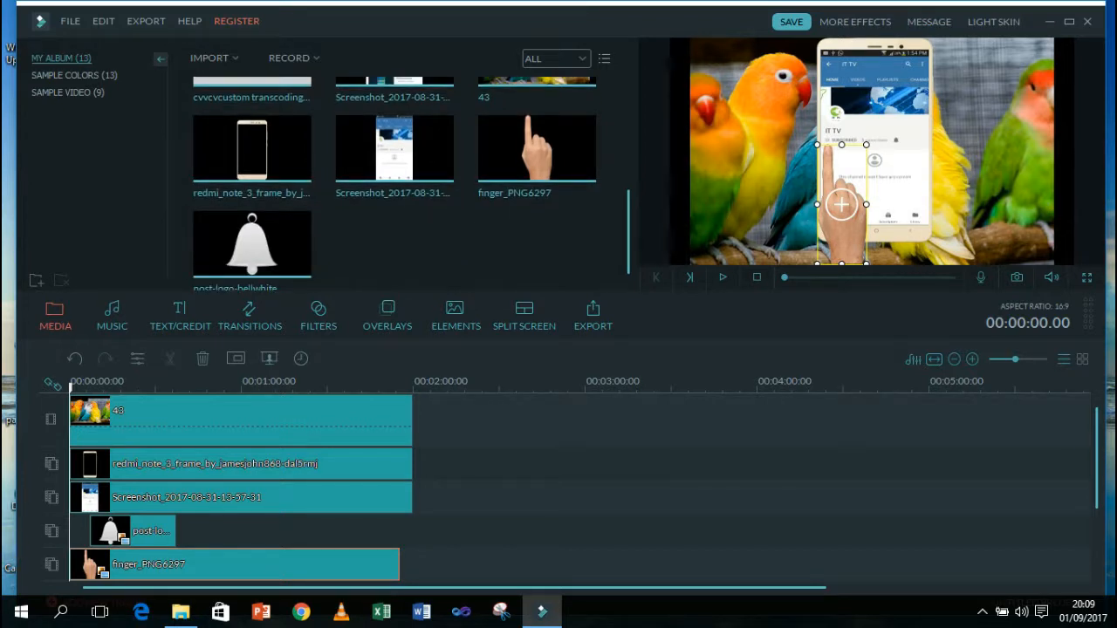
Preview the finger's motion and move the bell clip earlier so that it starts at about 3 seconds
click(722, 278)
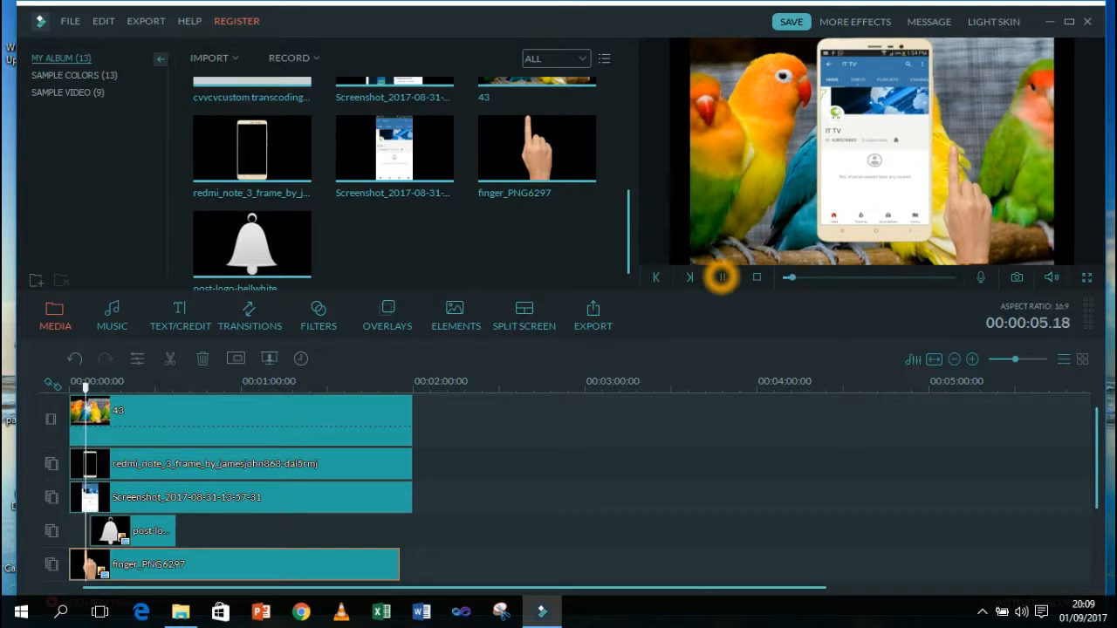
click(722, 277)
click(425, 568)
click(152, 522)
drag(166, 530, 155, 531)
Play the intro from the beginning to check the timing of the bell against the finger's movement
drag(84, 398, 70, 389)
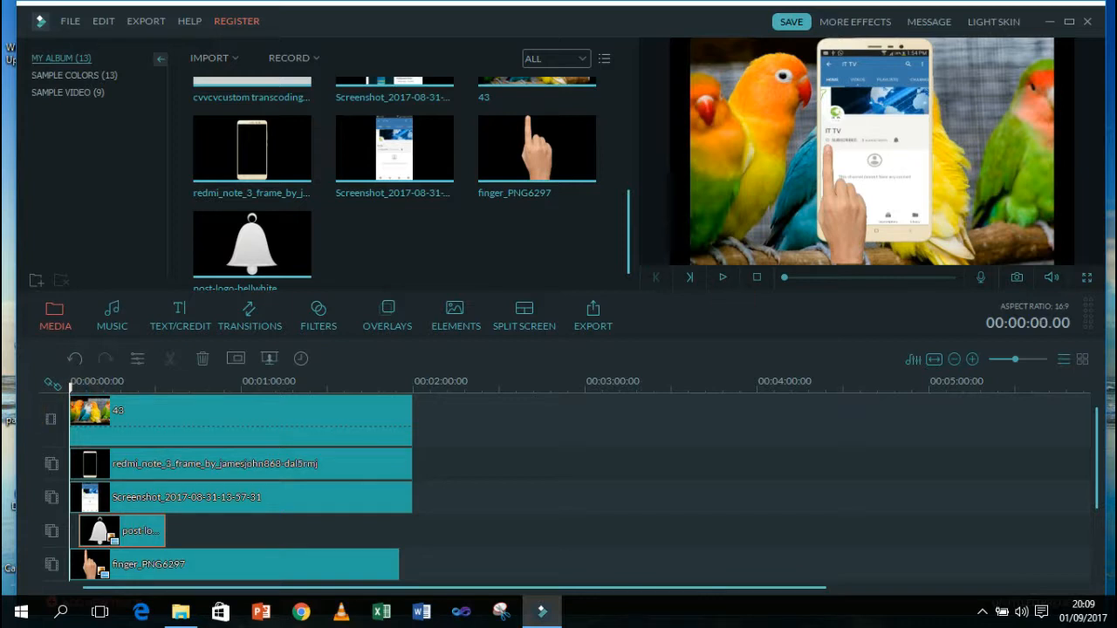
click(723, 277)
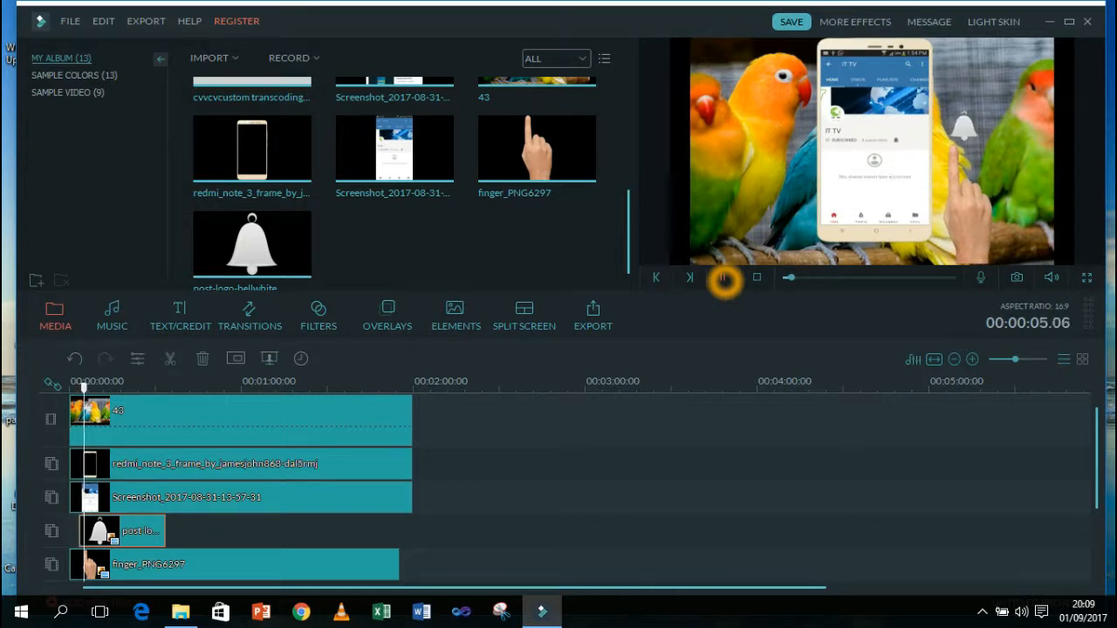
click(723, 277)
click(142, 530)
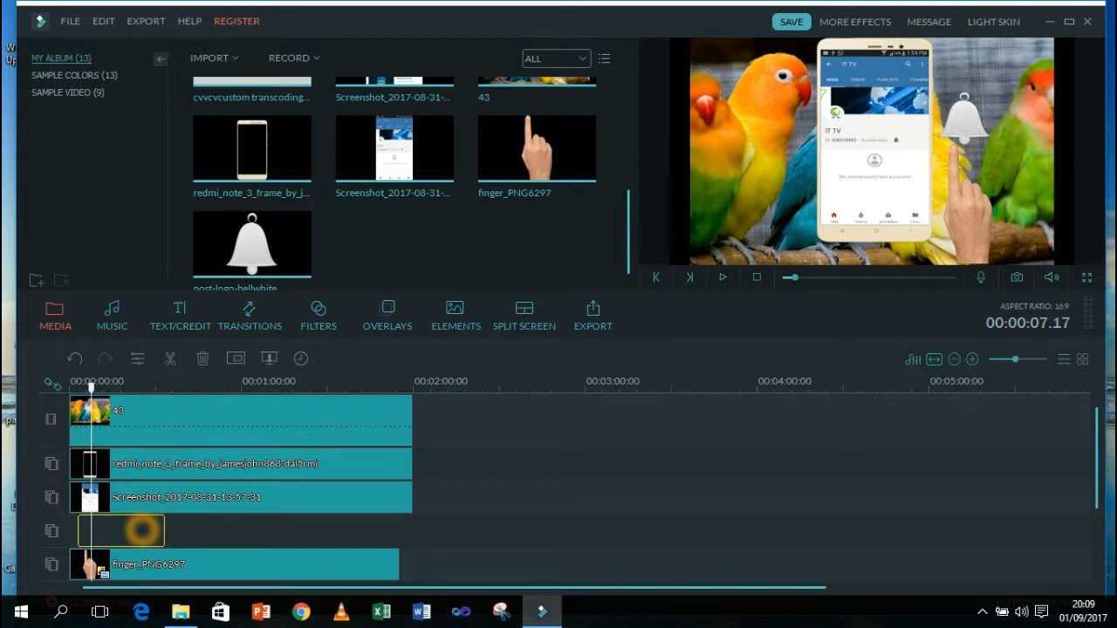
drag(77, 387, 10, 419)
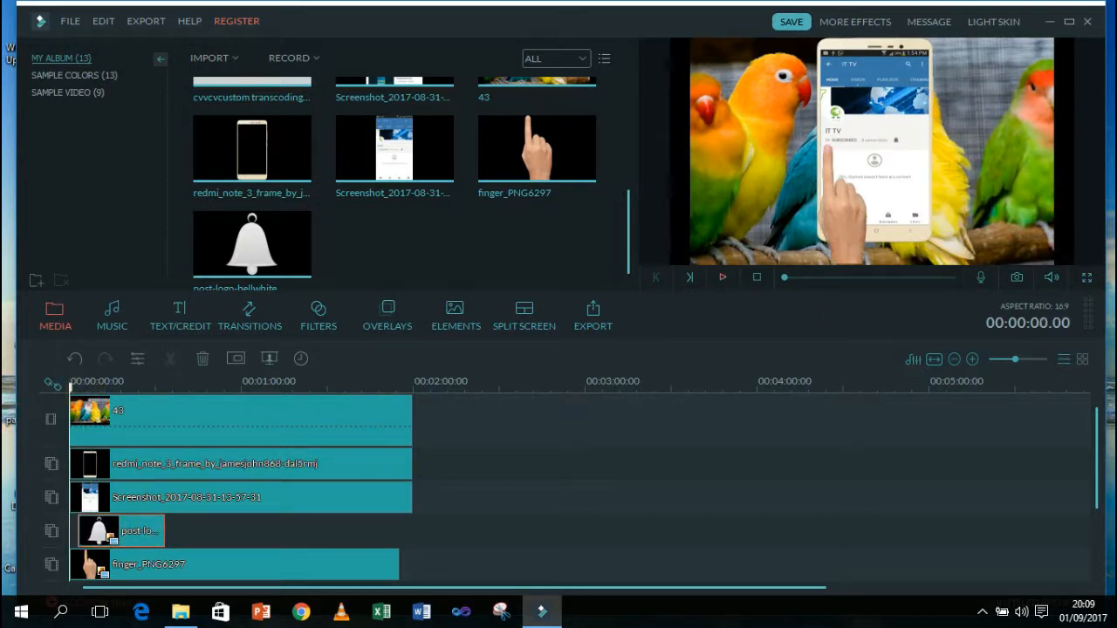
click(723, 278)
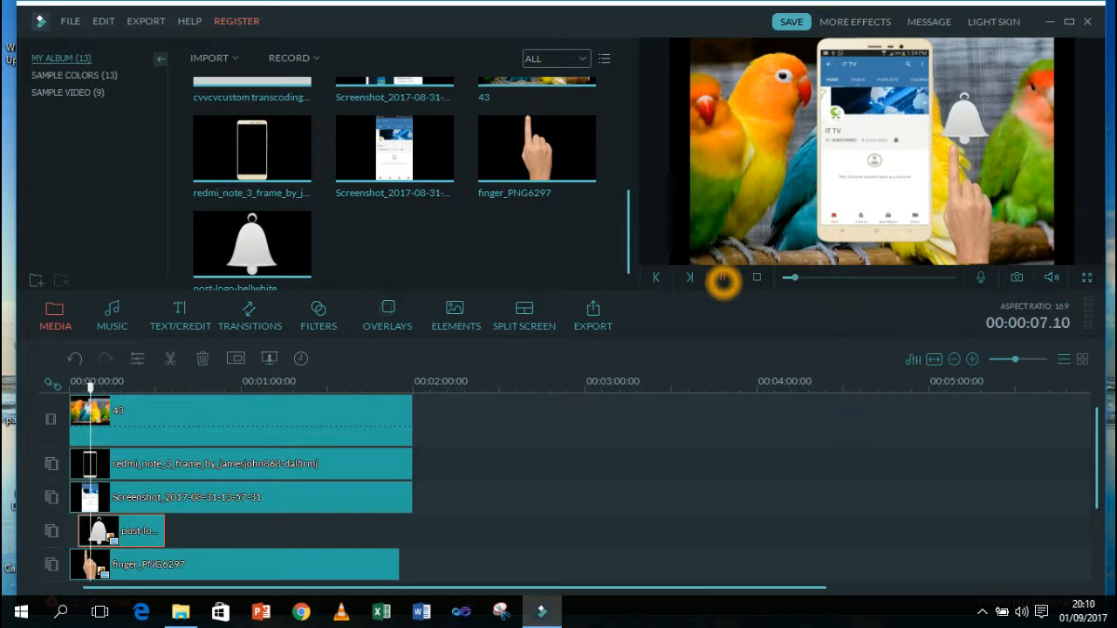
click(722, 279)
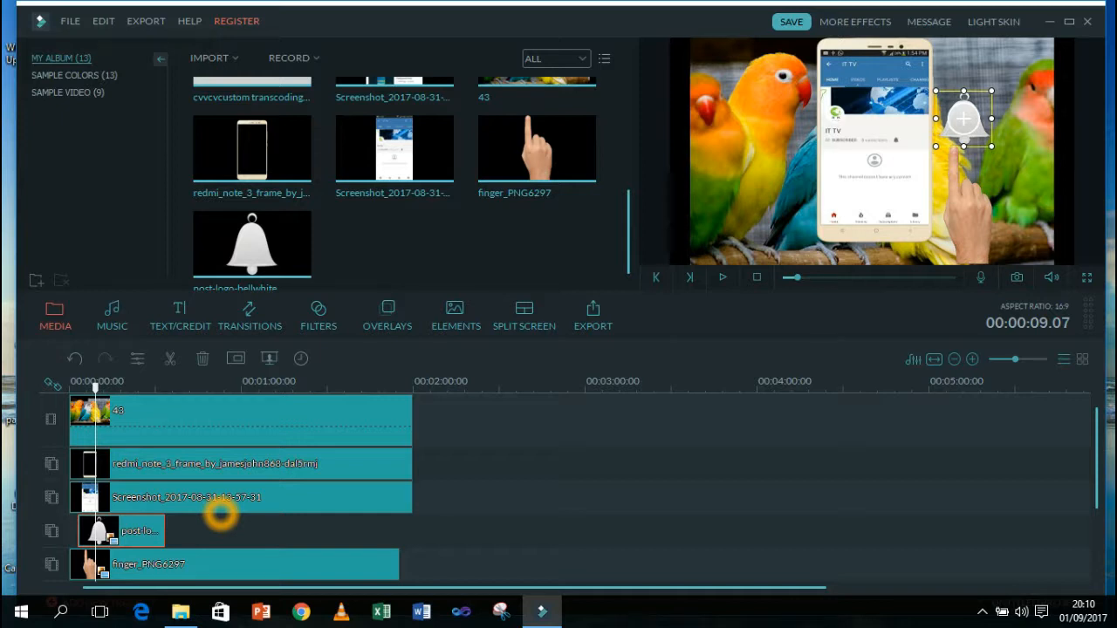
Add the "cvvcvcustom transcoding_Audio-only output(1)" audio clip to the first audio track at the start of the timeline
click(630, 208)
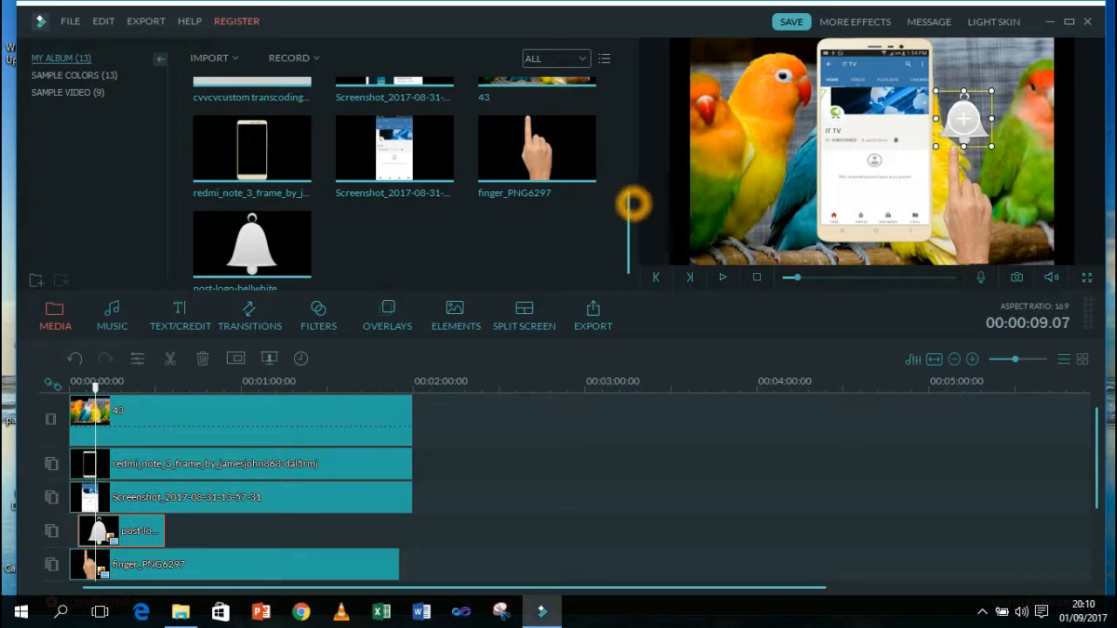
drag(629, 210, 629, 174)
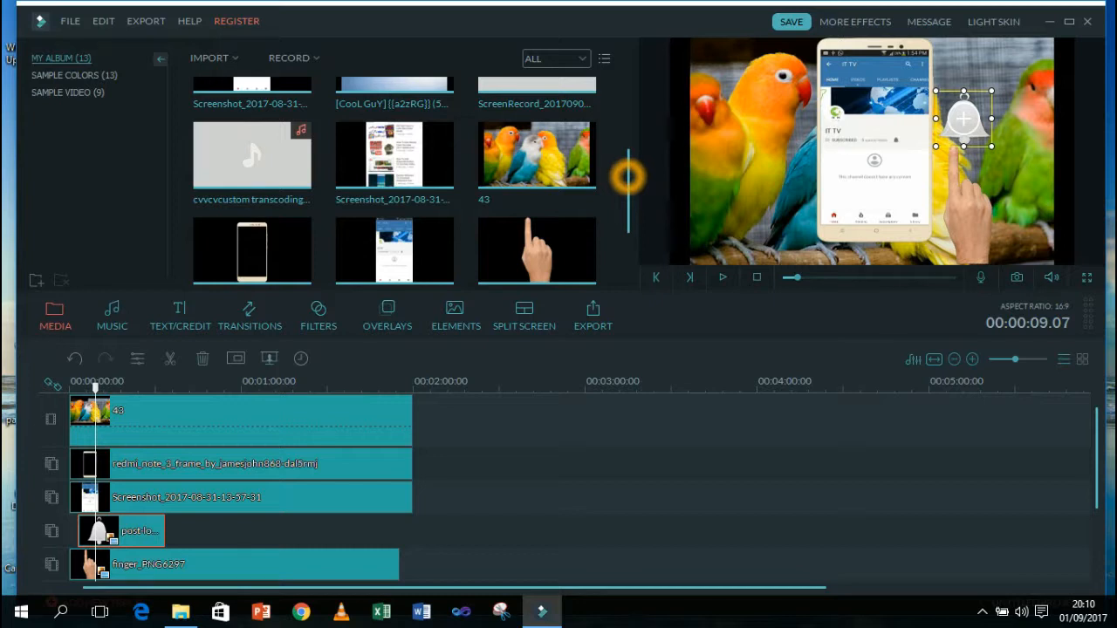
drag(1097, 461, 1098, 487)
click(263, 159)
click(273, 167)
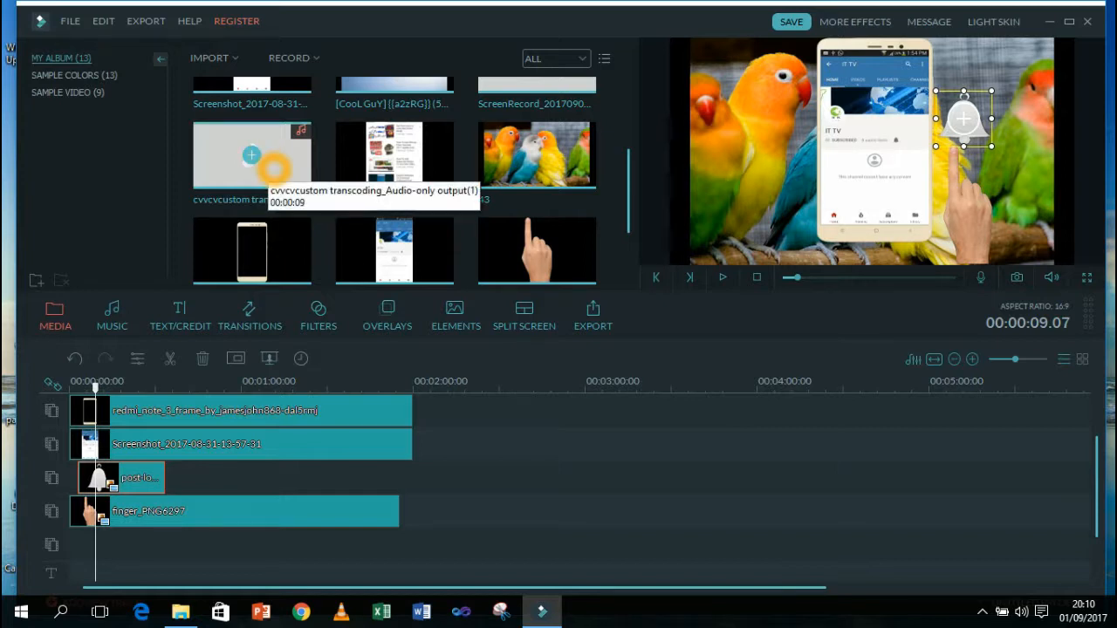
drag(1097, 498, 1097, 524)
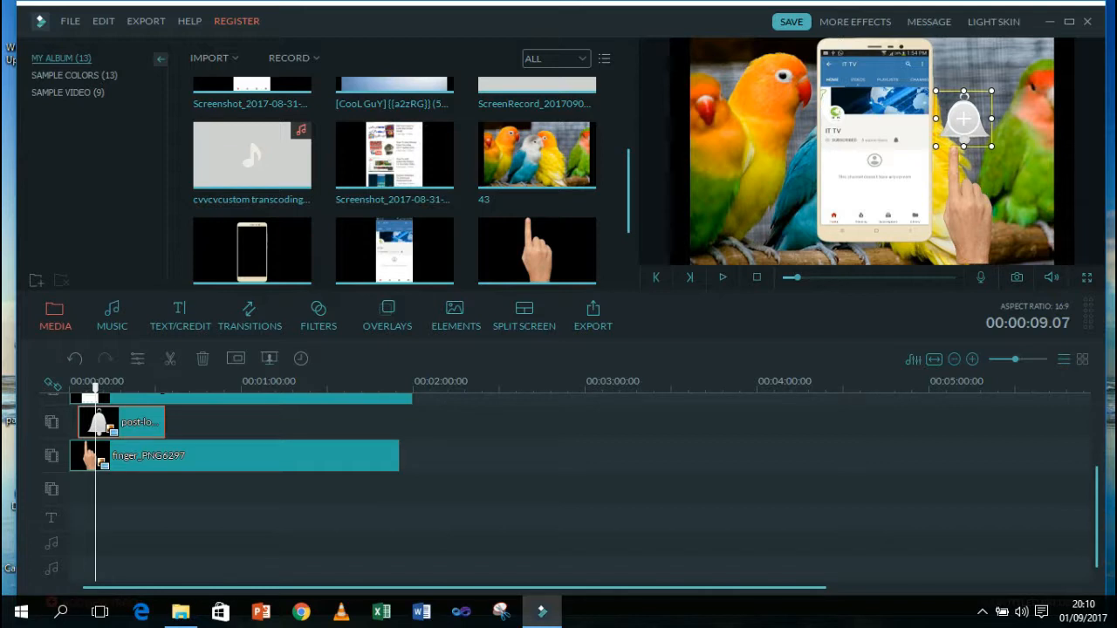
drag(261, 158, 199, 543)
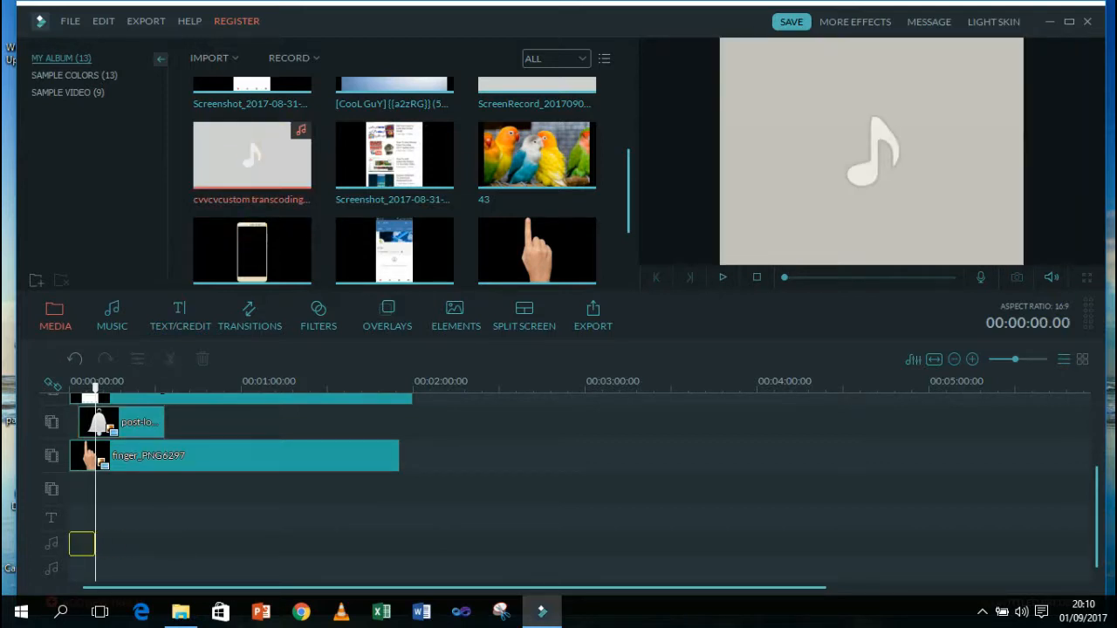
Align the audio clip with the timeline start and play the intro from the beginning to check it with sound
drag(82, 545, 73, 557)
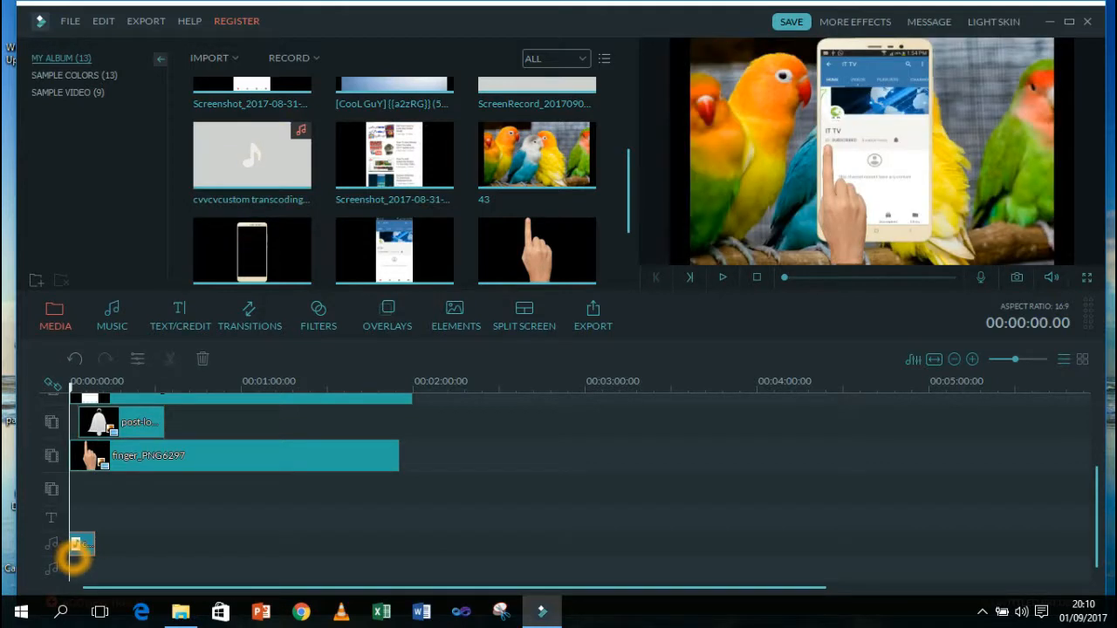
drag(1097, 496, 1097, 414)
click(619, 481)
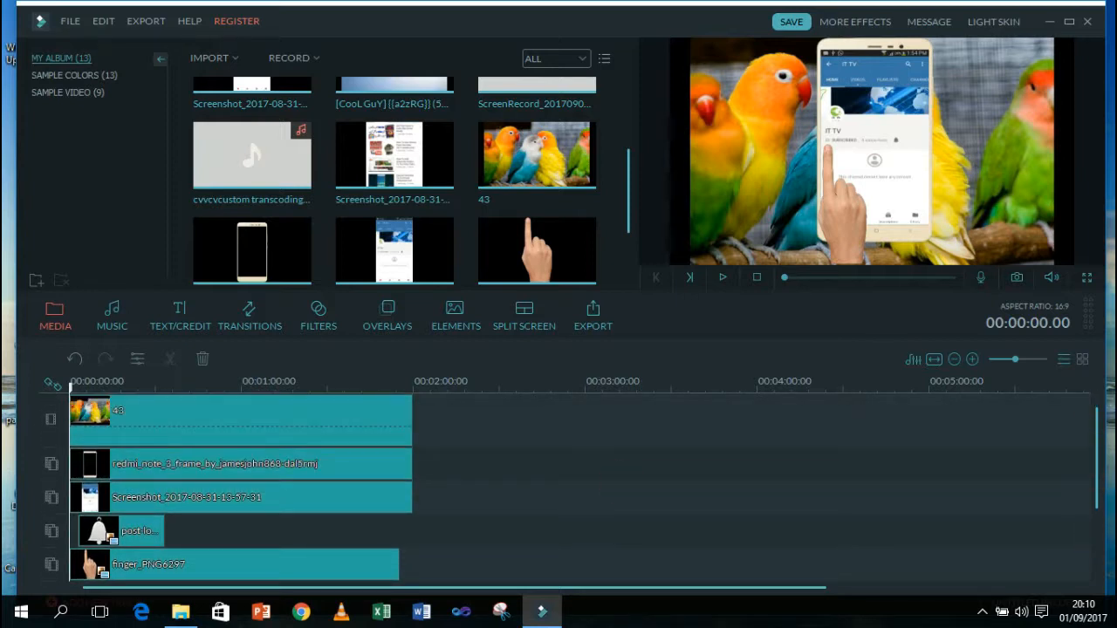
click(723, 278)
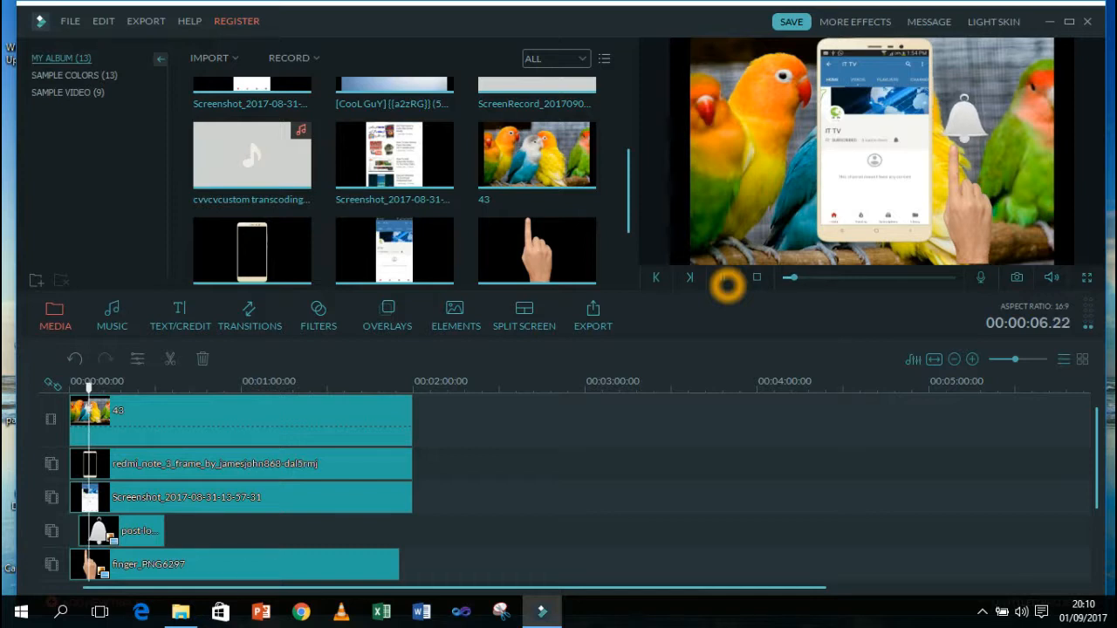
click(724, 279)
Try starting both the bell and finger clips at about 4 seconds and play the intro to check the timing
click(139, 530)
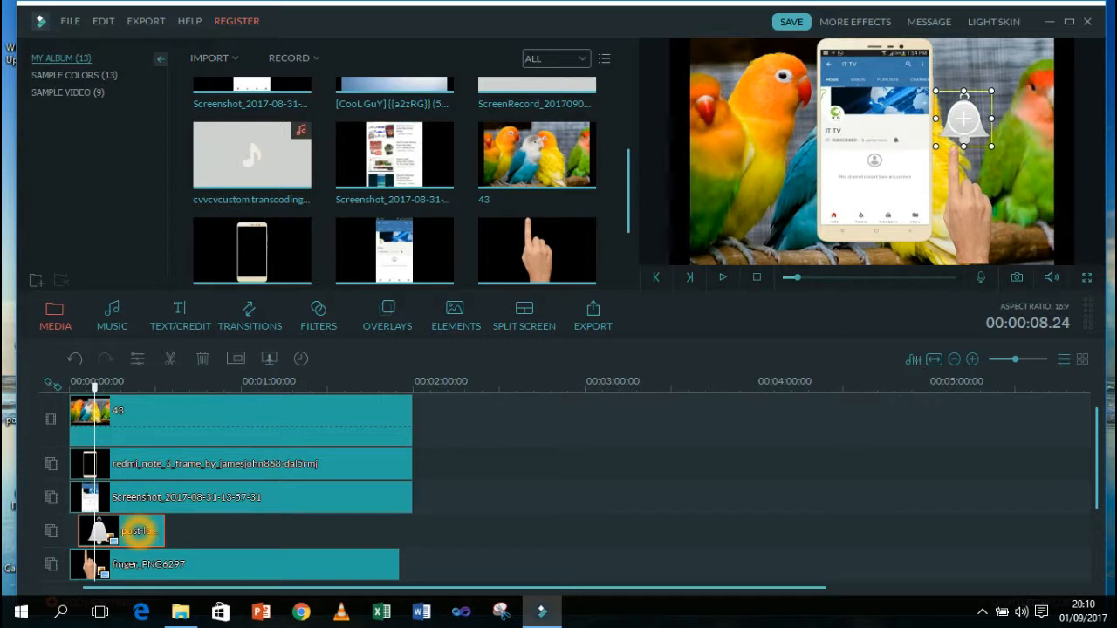
mouse_move(140, 530)
mouse_down()
mouse_move(150, 567)
mouse_move(150, 542)
mouse_up()
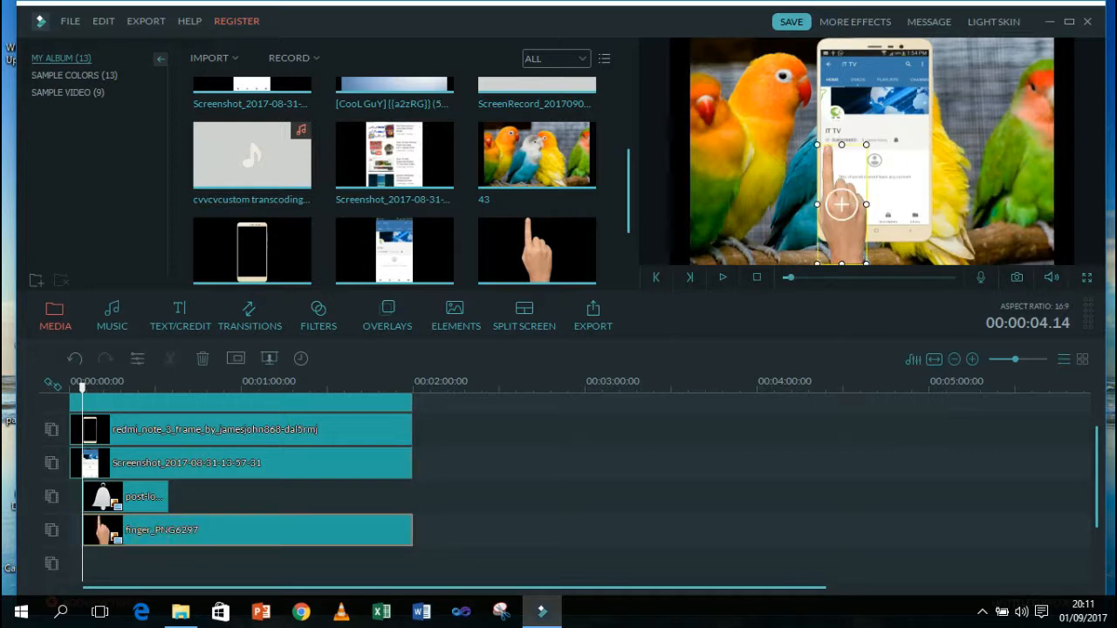
drag(83, 384, 70, 386)
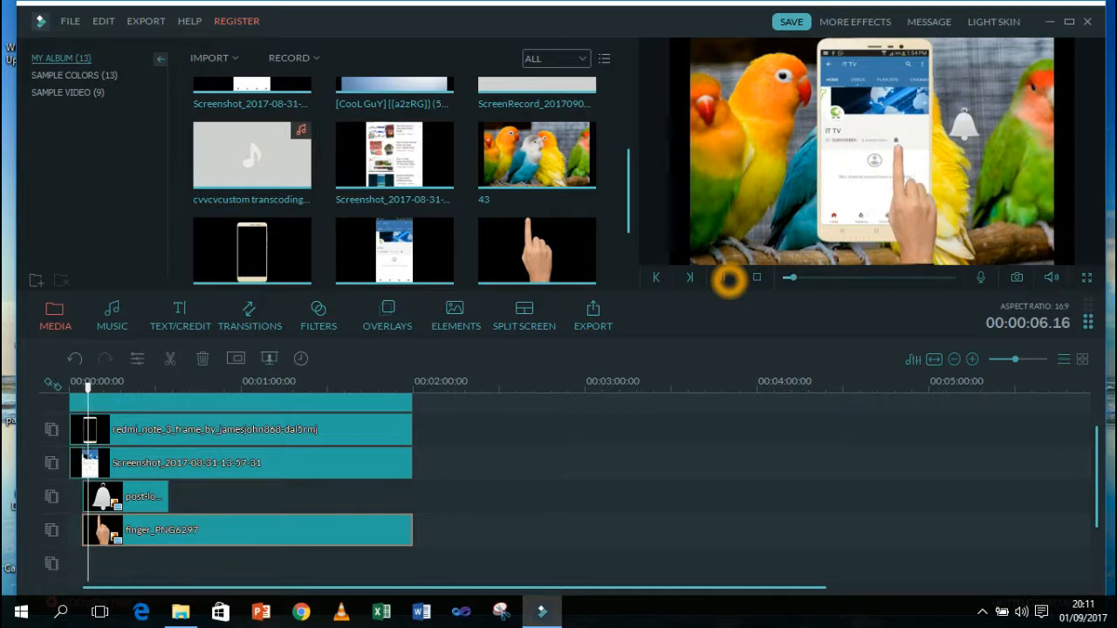
click(729, 278)
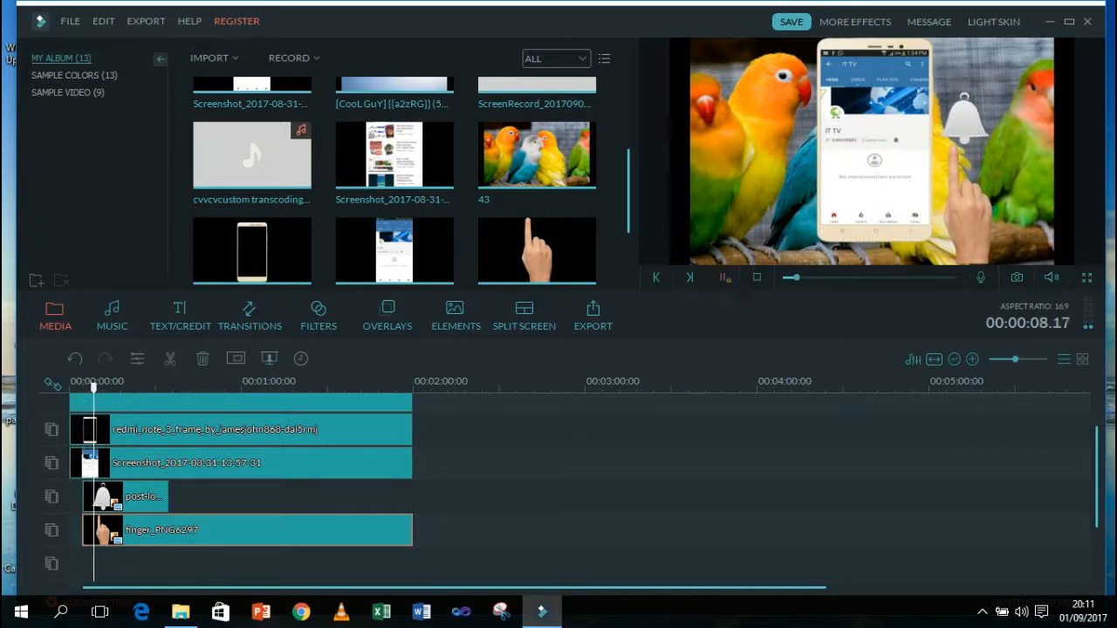
Move the finger and bell clips to the start of the timeline and play the intro up to 00:00:09.10
drag(214, 532, 207, 543)
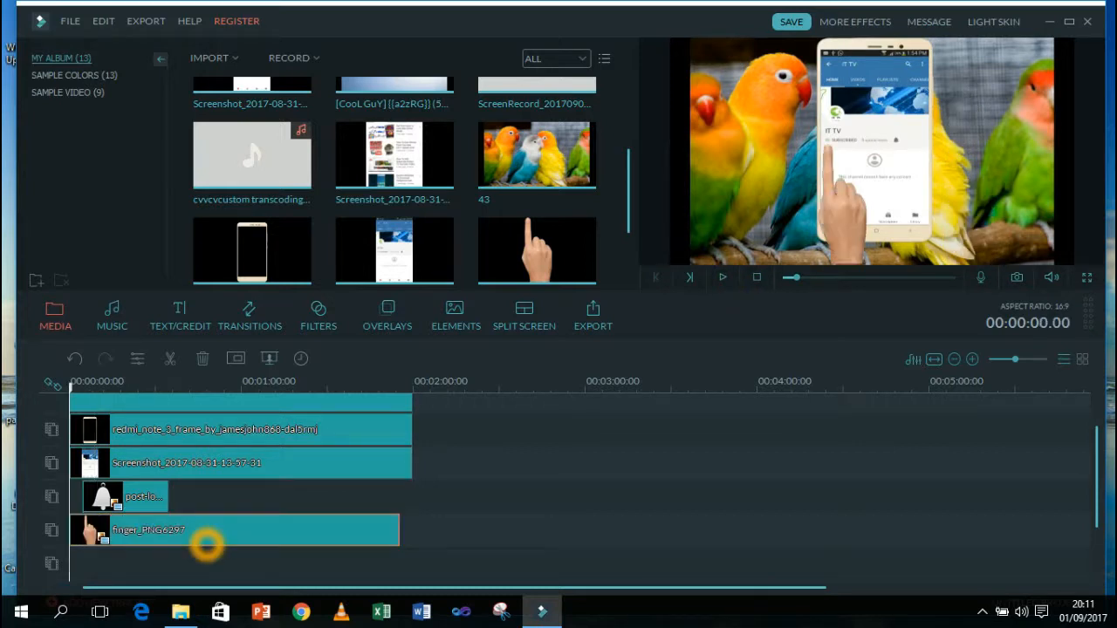
drag(155, 498, 140, 498)
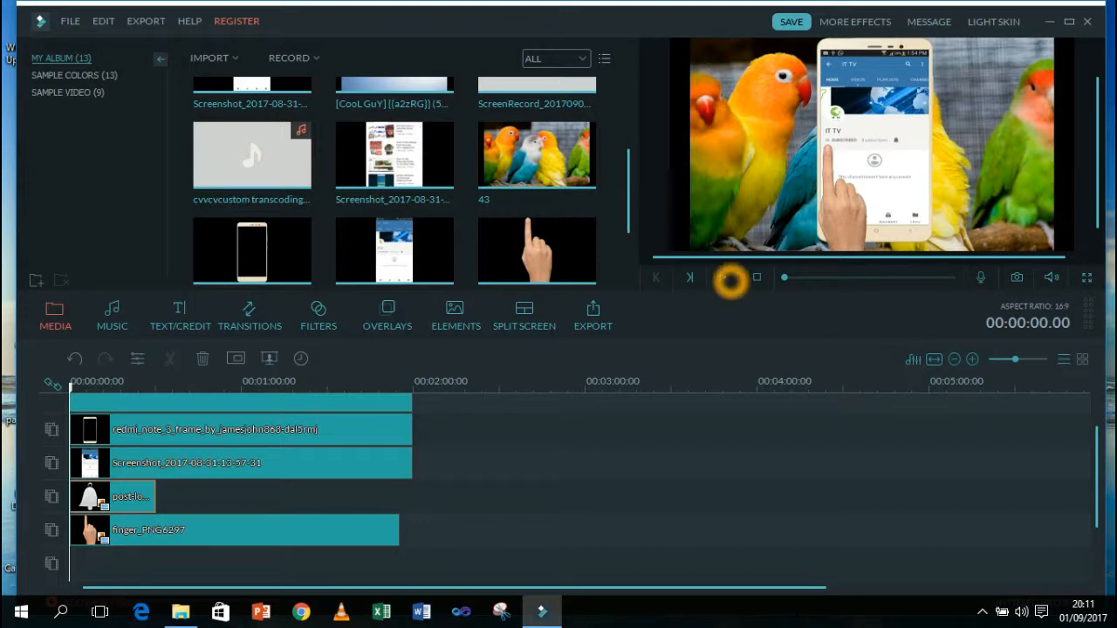
click(723, 277)
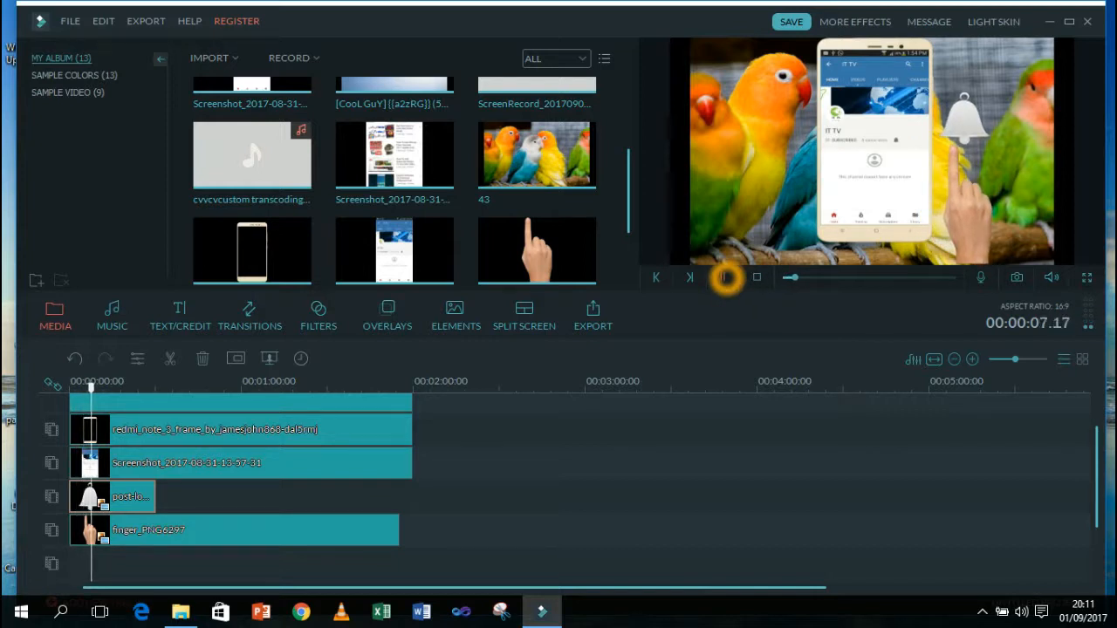
click(722, 278)
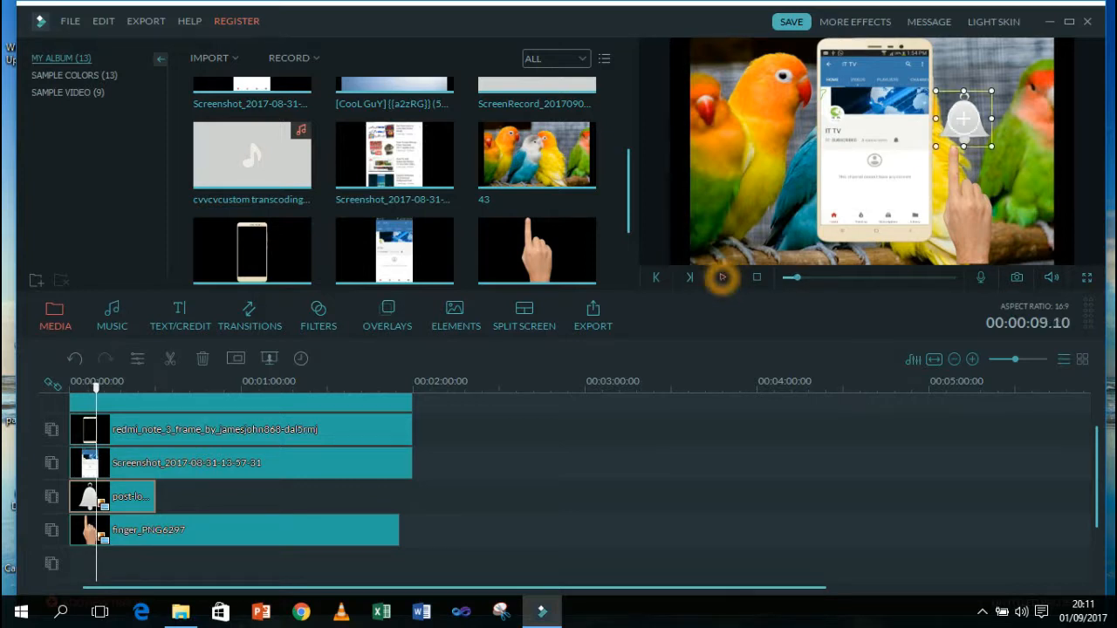
Split the background picture clip "43" at 00:00:09.10 and delete the part after the split
click(583, 438)
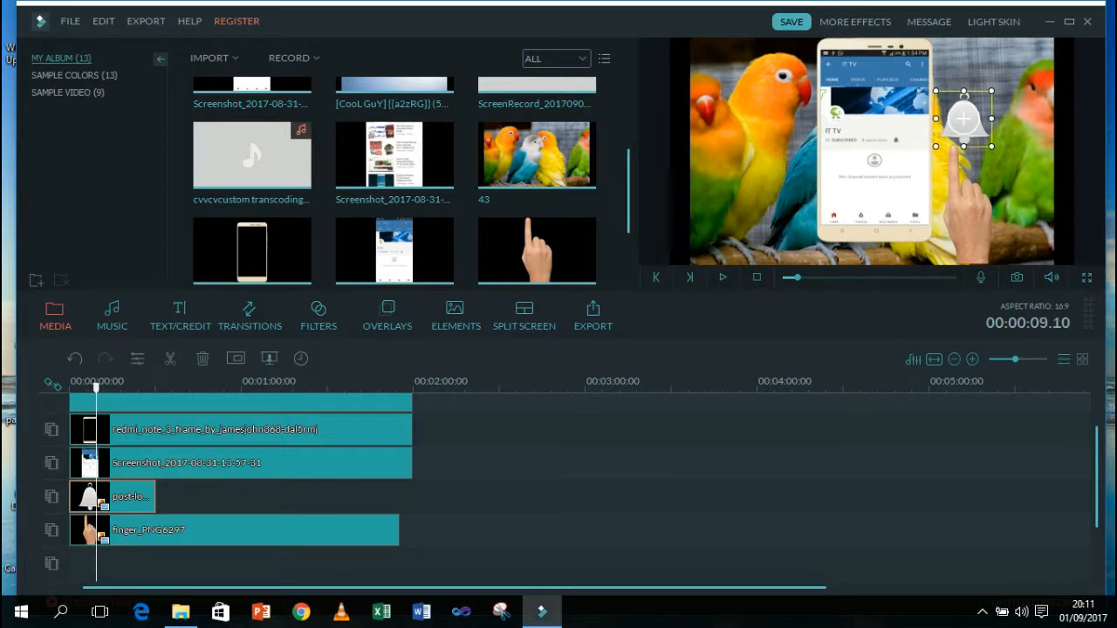
click(421, 508)
click(1099, 457)
drag(1099, 457, 1097, 399)
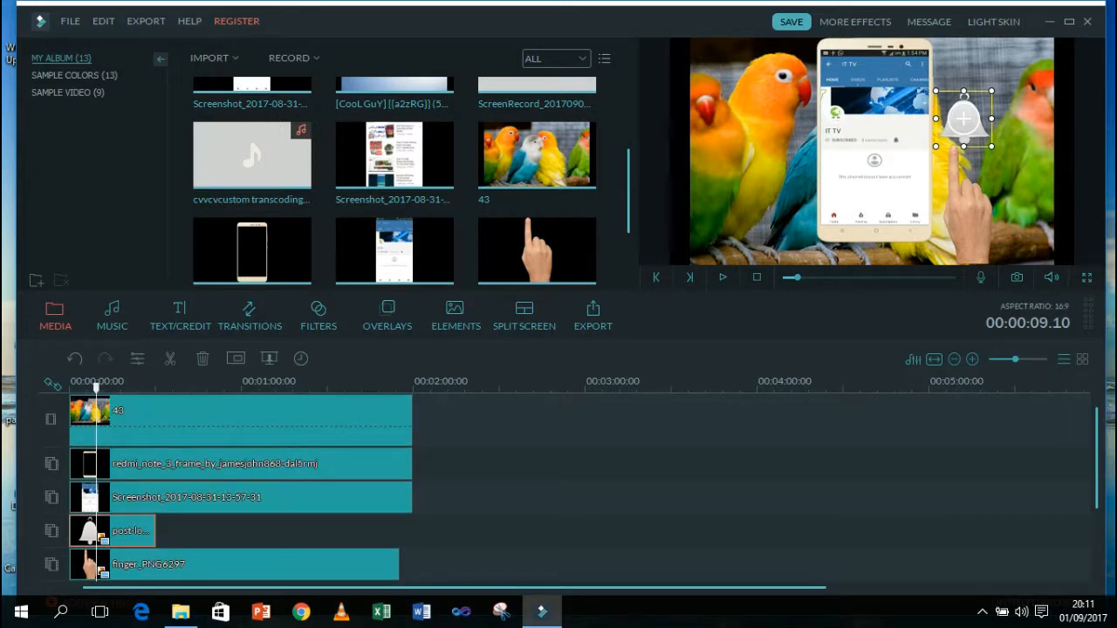
click(187, 415)
right_click(187, 415)
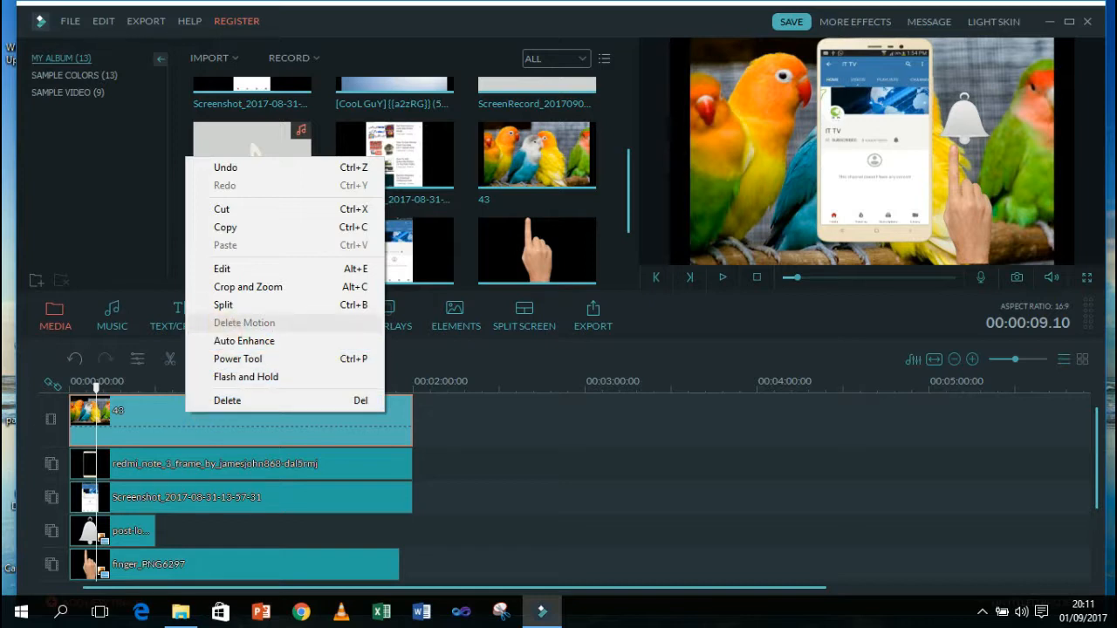
click(223, 304)
right_click(224, 418)
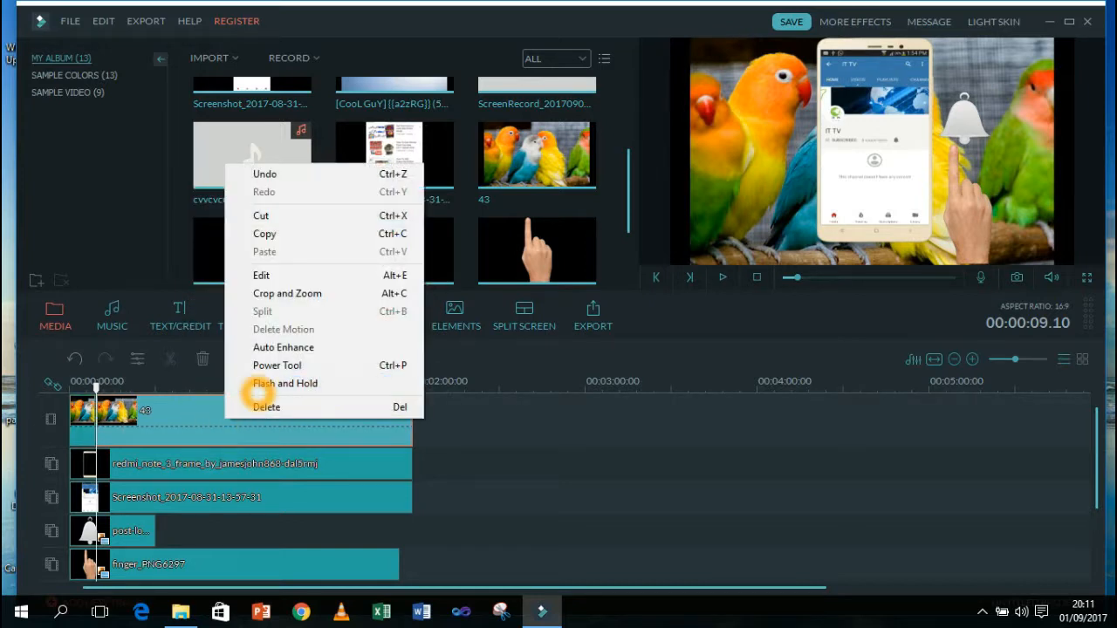
click(249, 406)
Split the phone frame clip at 00:00:09.10 and delete its remaining part
click(204, 464)
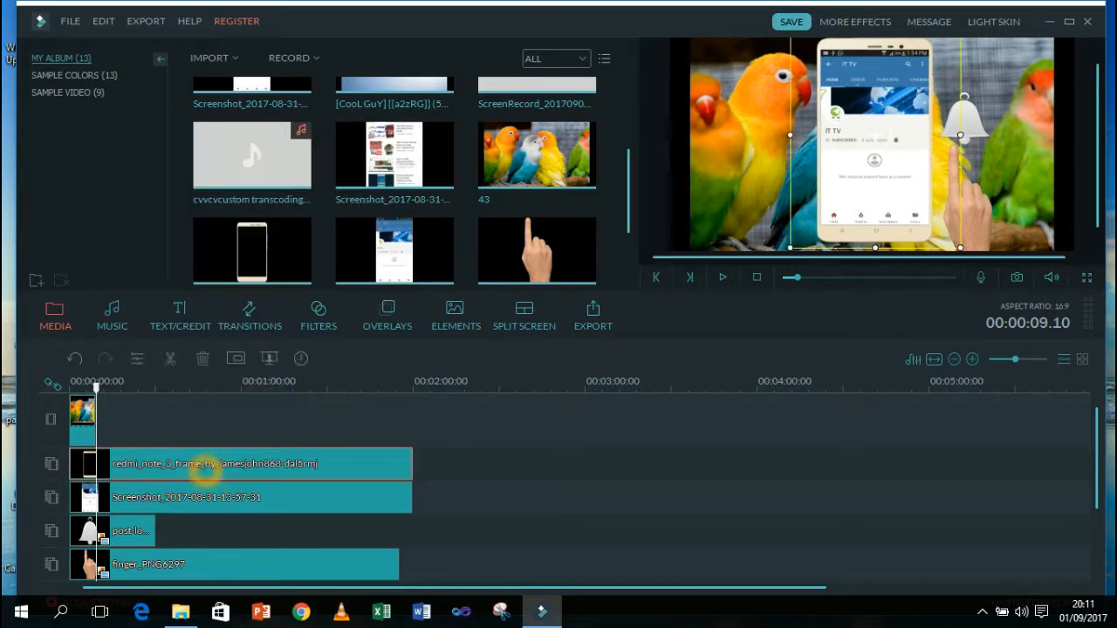
right_click(205, 465)
click(241, 414)
right_click(211, 472)
click(244, 445)
Split the channel screenshot clip at 00:00:09.10 and delete the part after the split
click(212, 499)
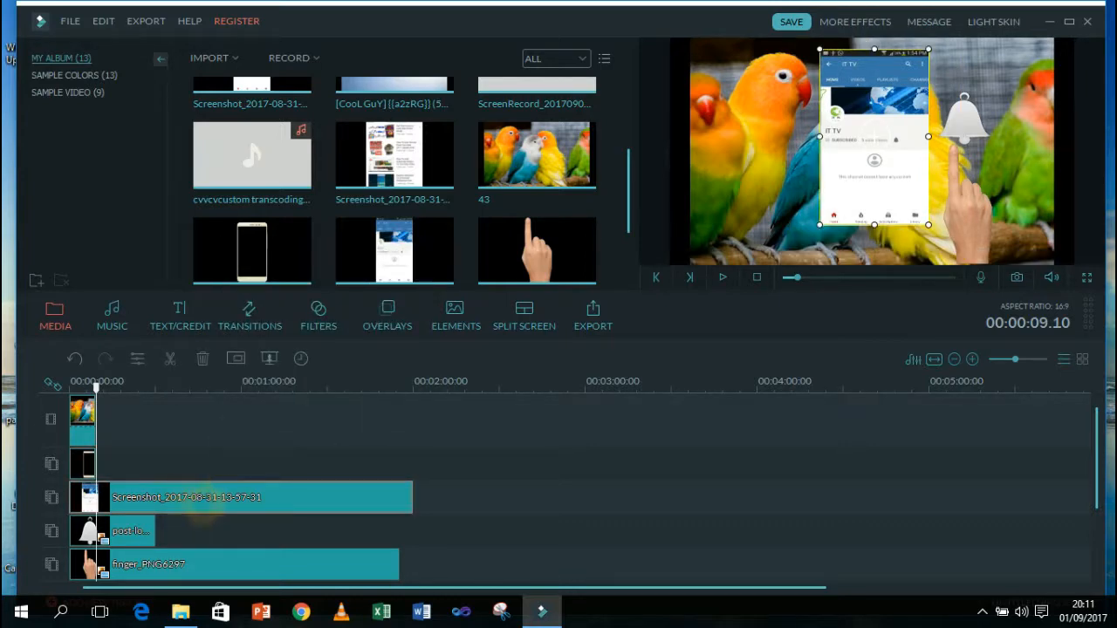
right_click(212, 499)
click(240, 447)
right_click(229, 492)
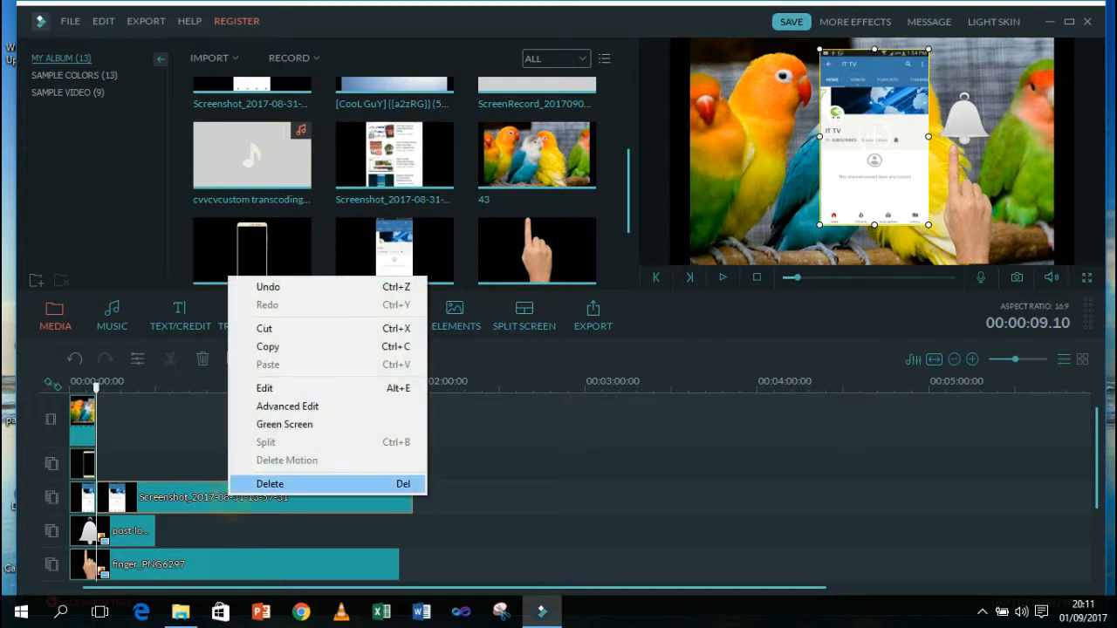
click(248, 482)
Split the bell clip at 00:00:09.10 and delete its second part
right_click(131, 534)
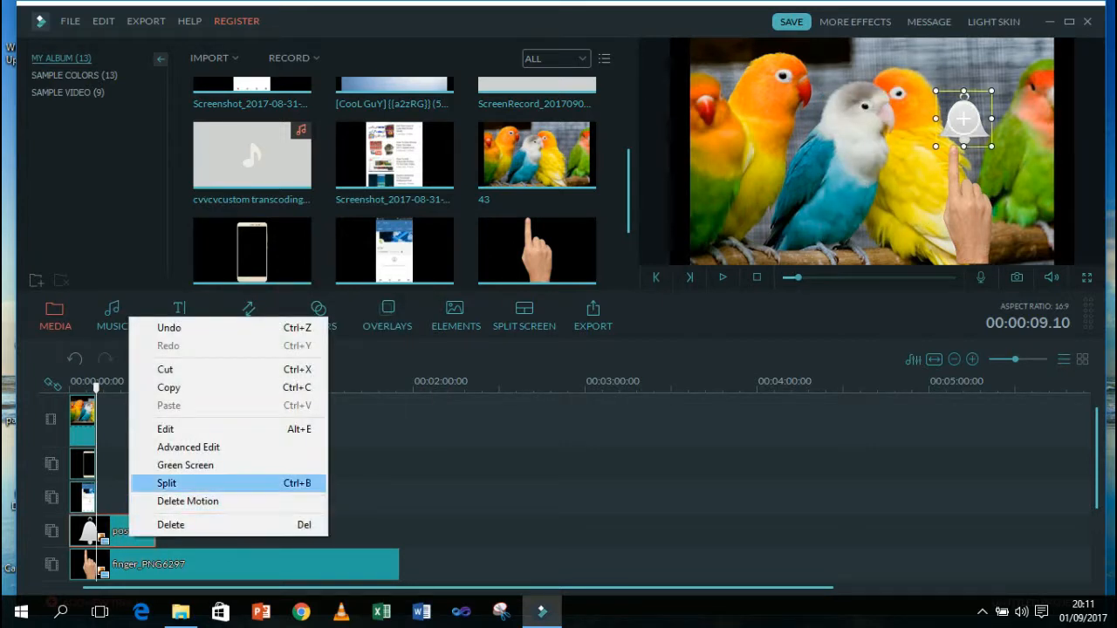
click(170, 481)
right_click(144, 538)
click(166, 526)
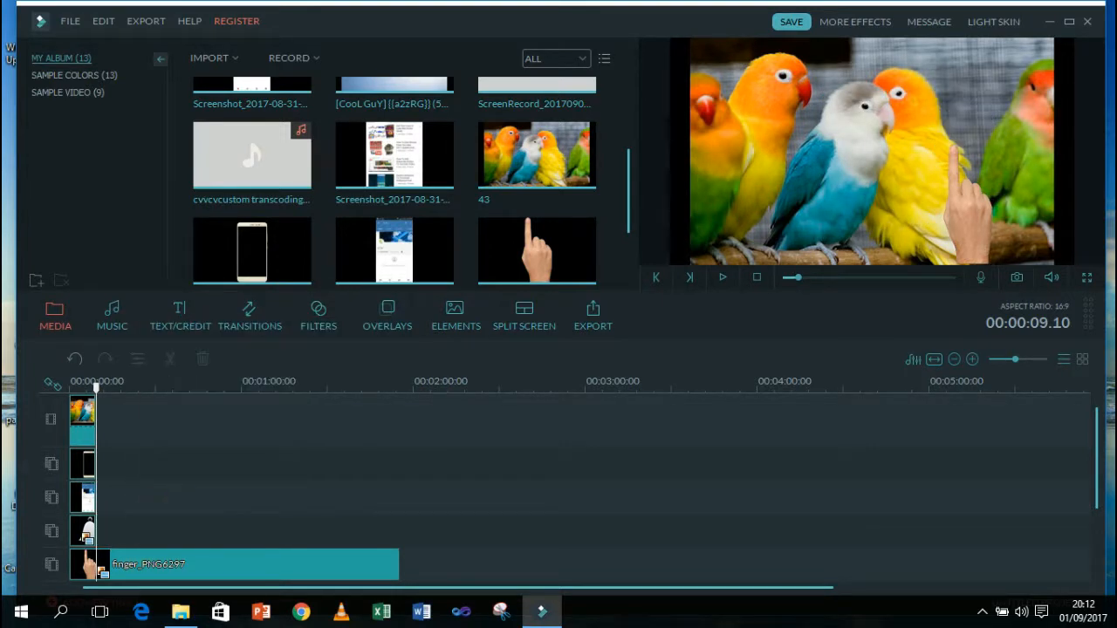
Split the finger clip at 00:00:09.10 and delete everything after the split
drag(1092, 428, 1102, 465)
click(340, 511)
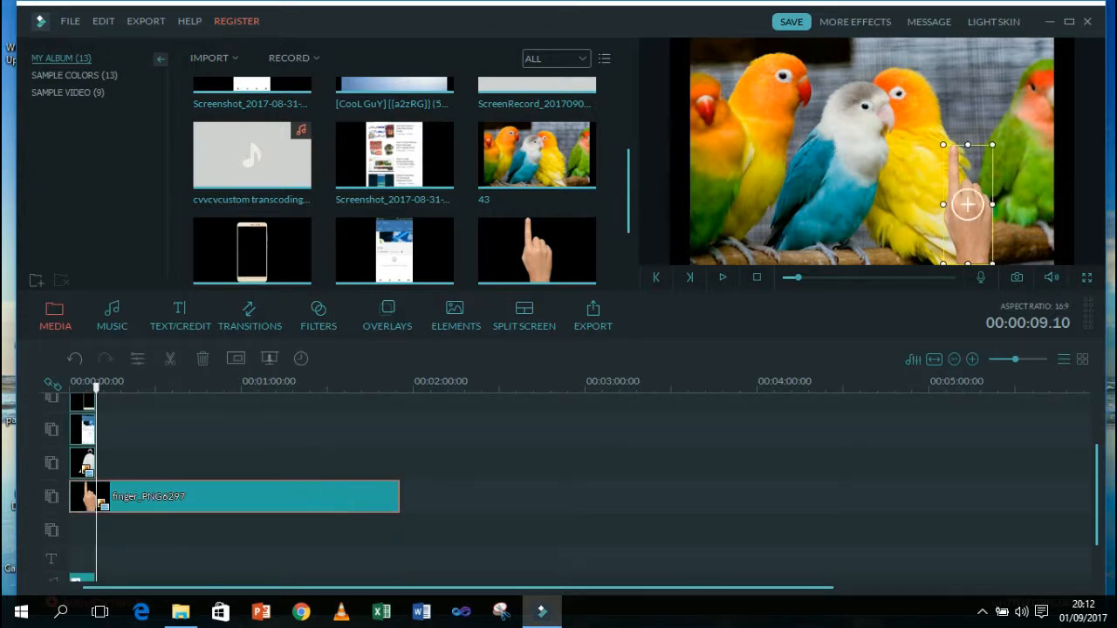
right_click(341, 506)
click(365, 447)
right_click(320, 507)
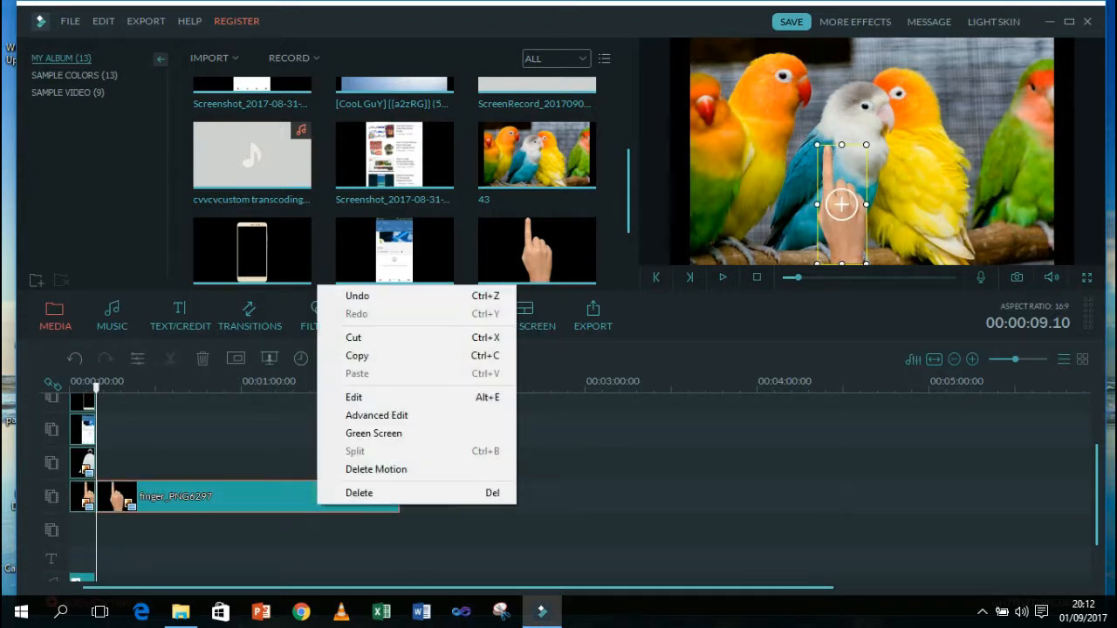
click(349, 494)
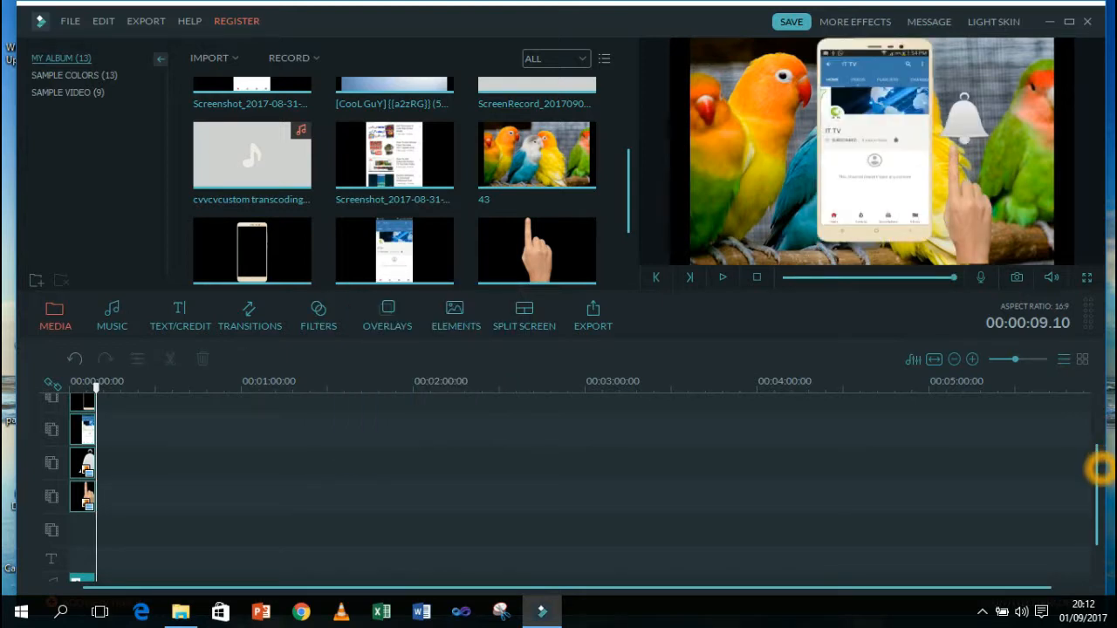
Export the intro as a WMV file named "My Video" with Best quality, 1280*720 resolution and 25 fps
drag(1098, 470, 1097, 487)
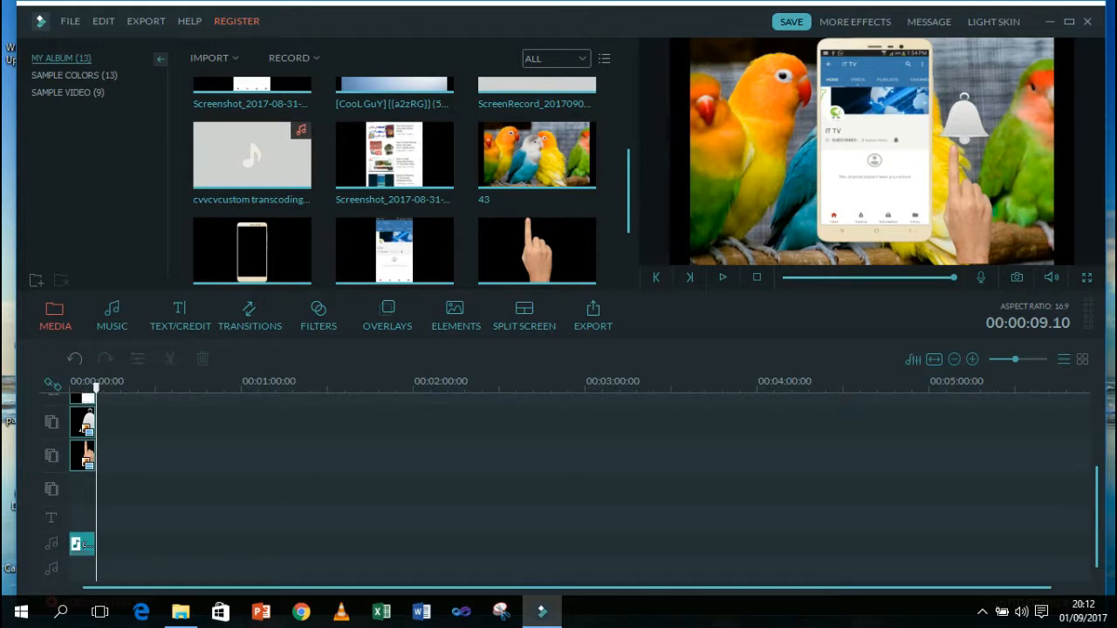
click(604, 318)
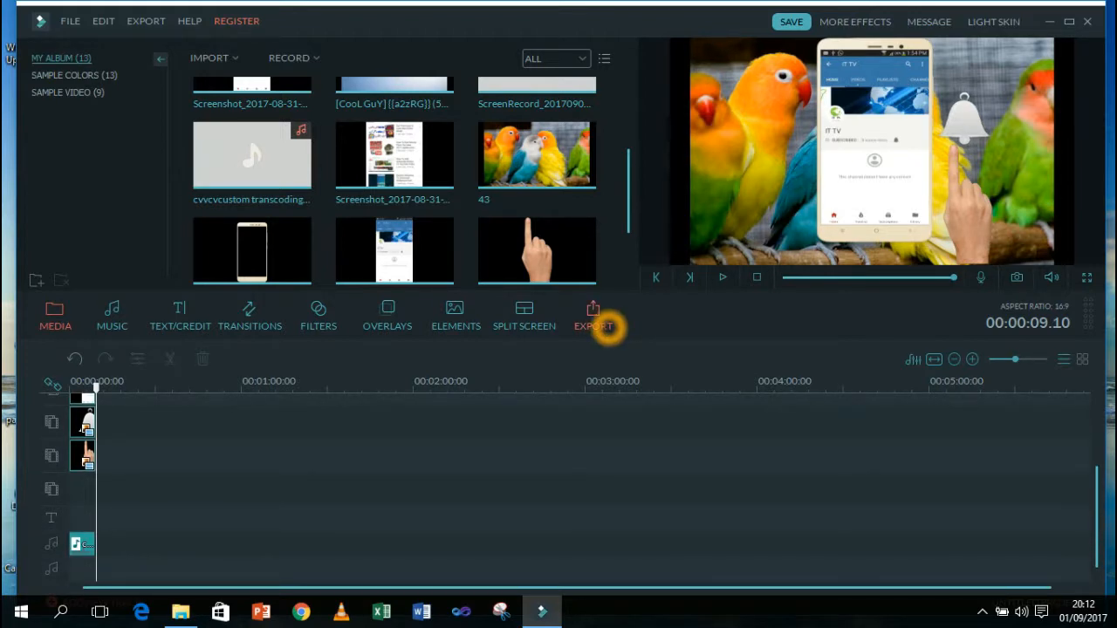
click(608, 311)
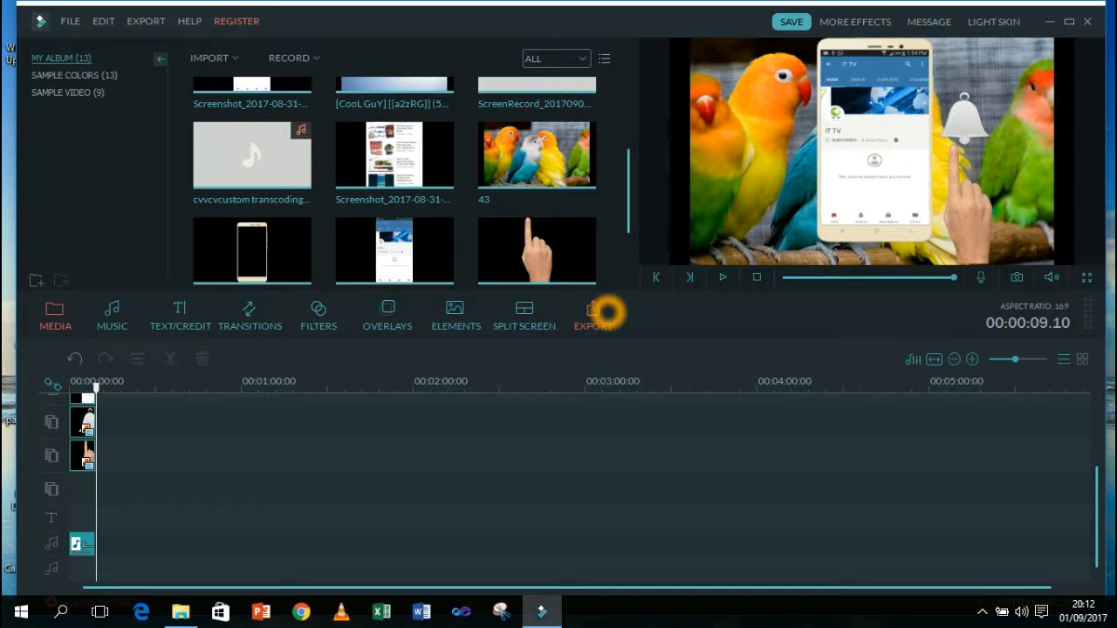
click(592, 316)
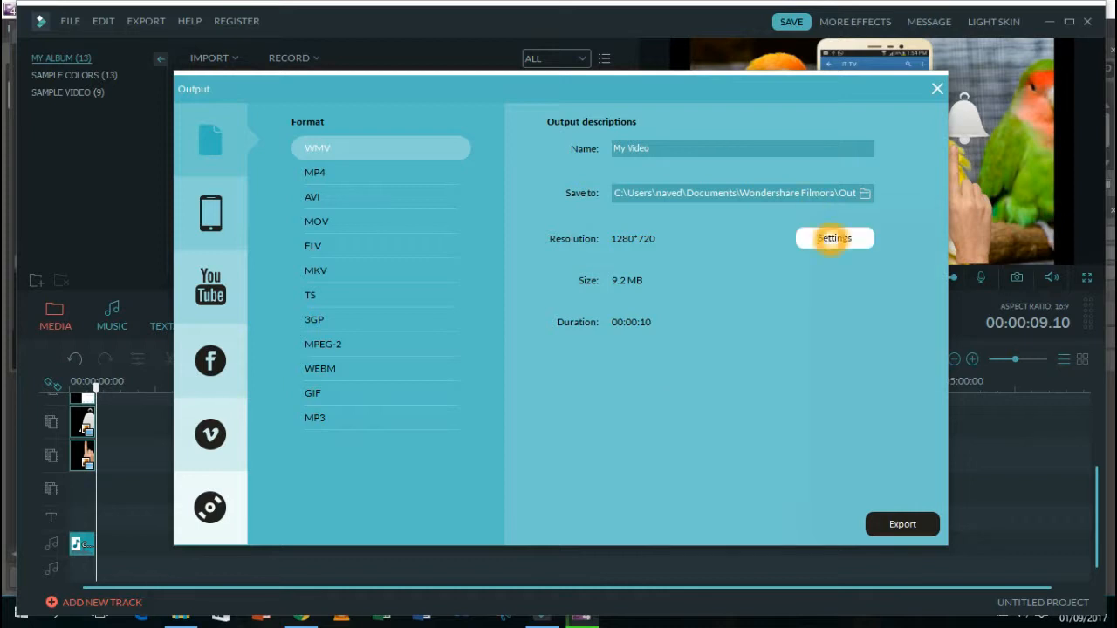
click(832, 237)
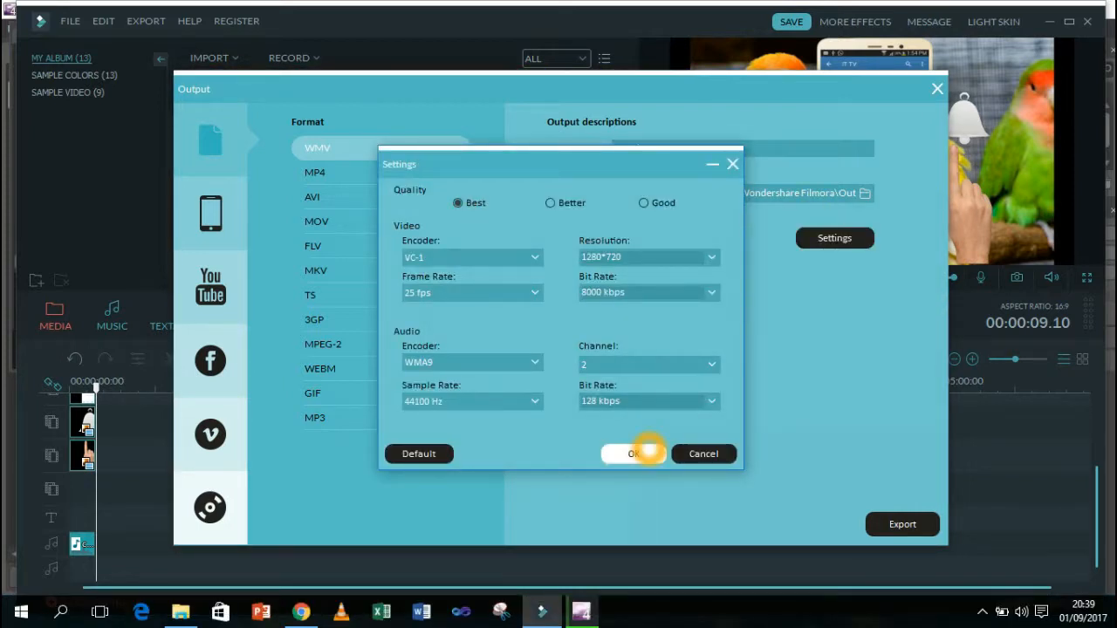
click(641, 453)
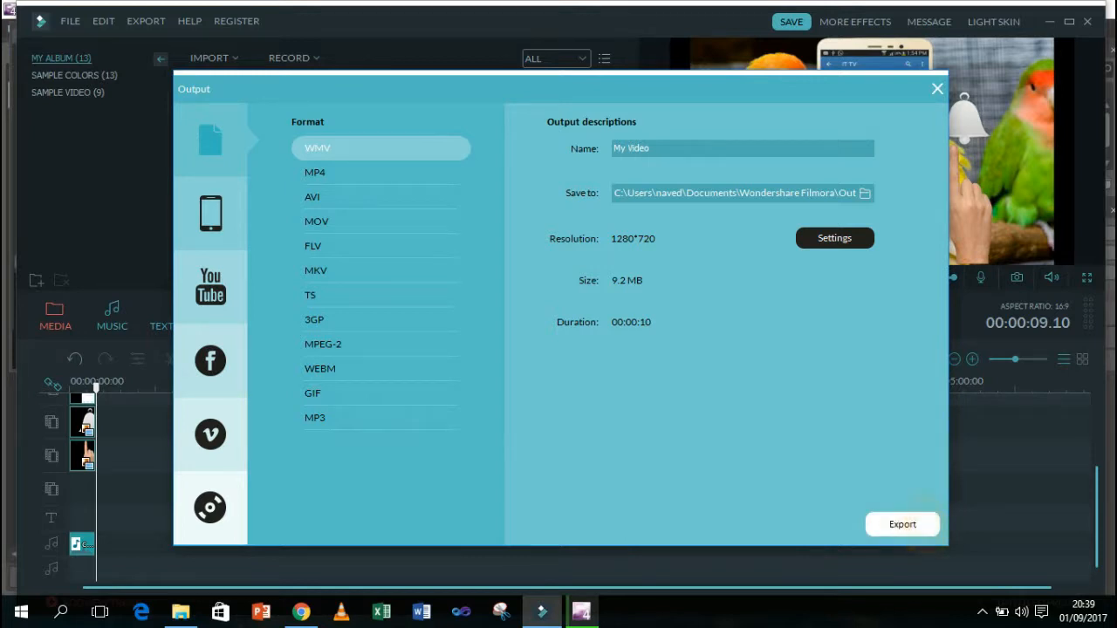
click(916, 525)
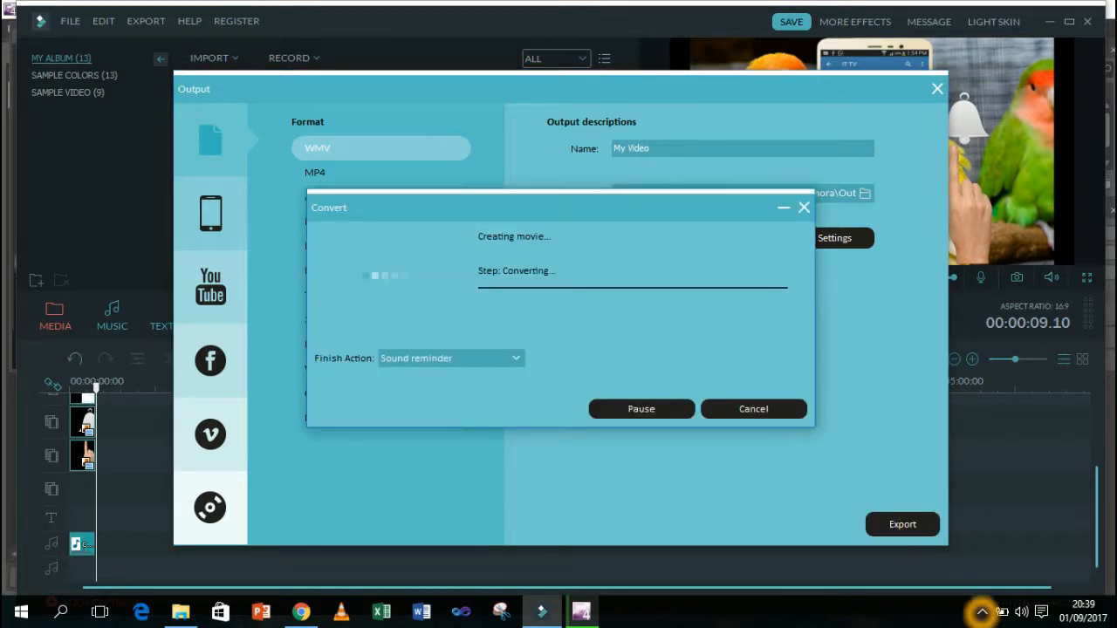
click(981, 612)
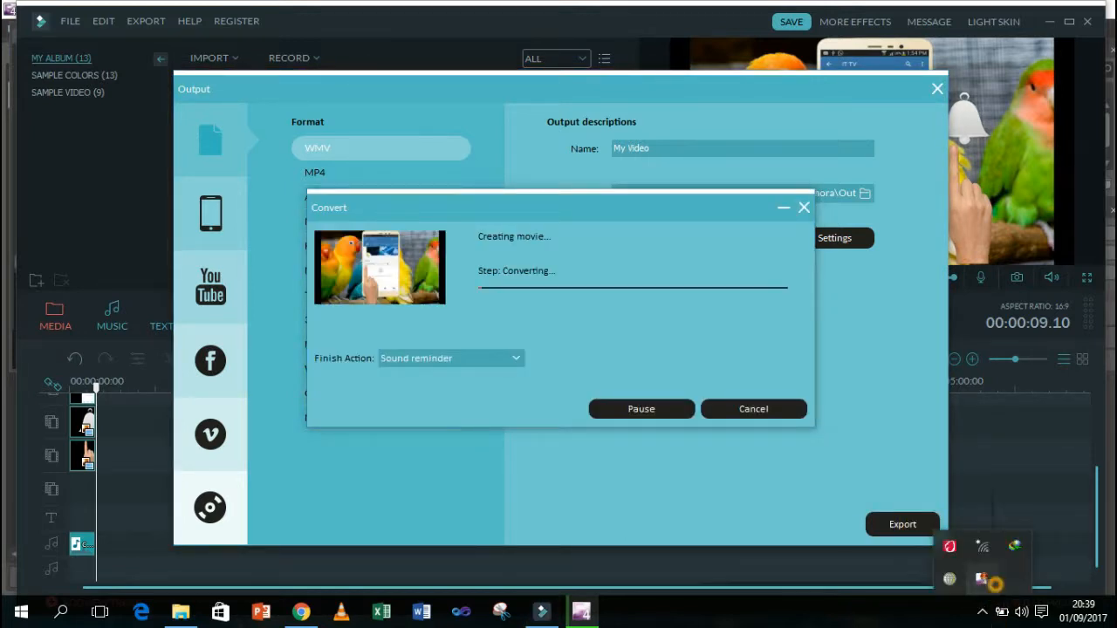
right_click(983, 580)
click(738, 494)
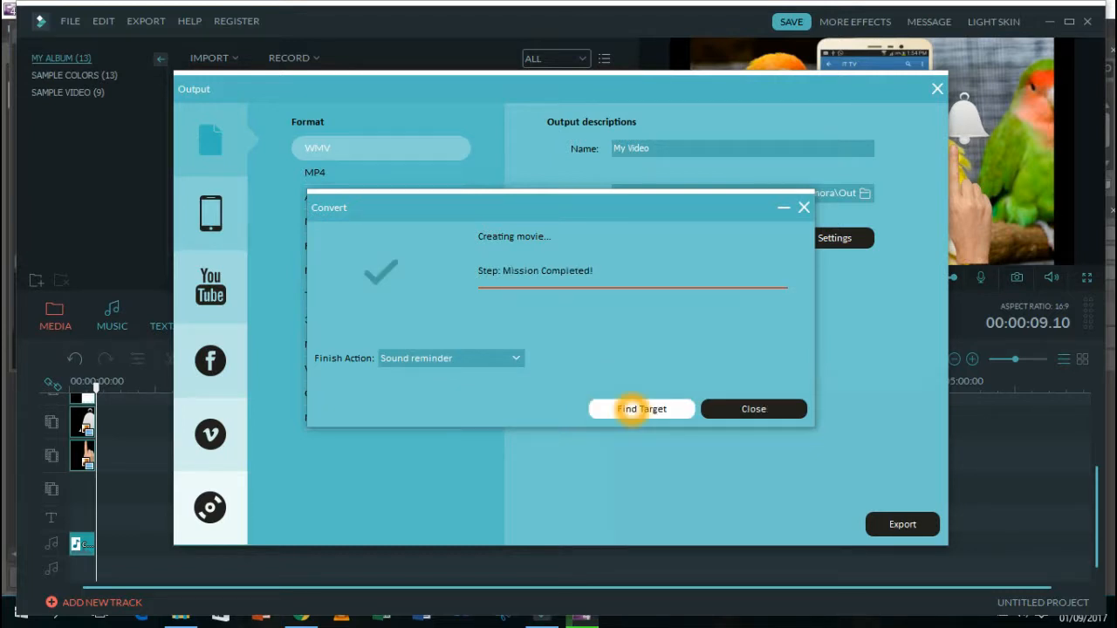
Open the export's output folder and play "My Video2" in full screen, then return to the small player and pause
click(628, 408)
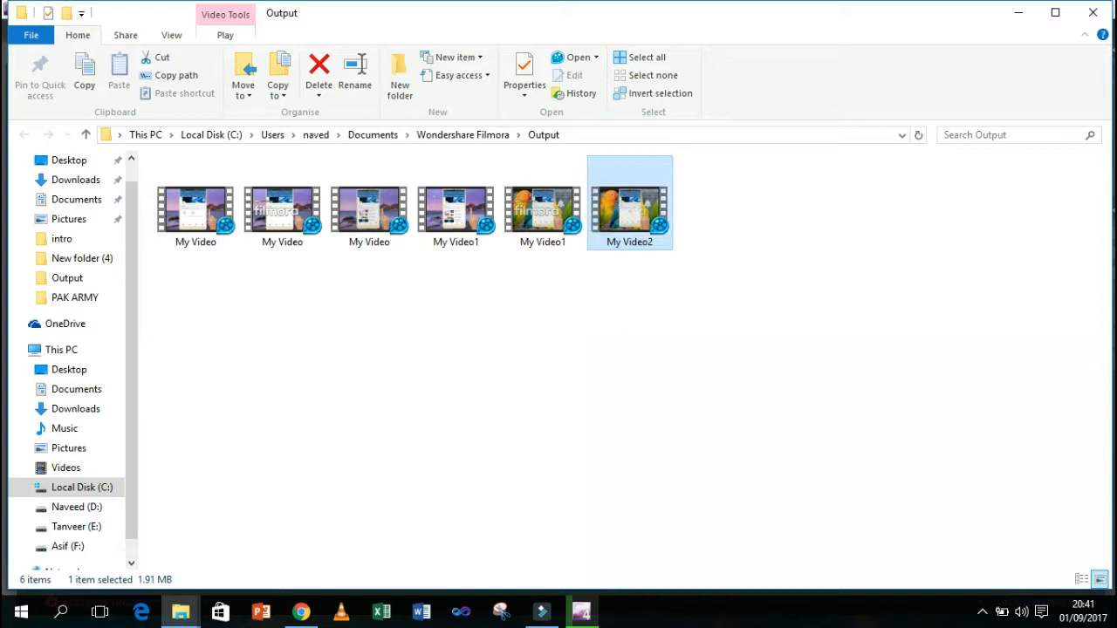
double_click(644, 234)
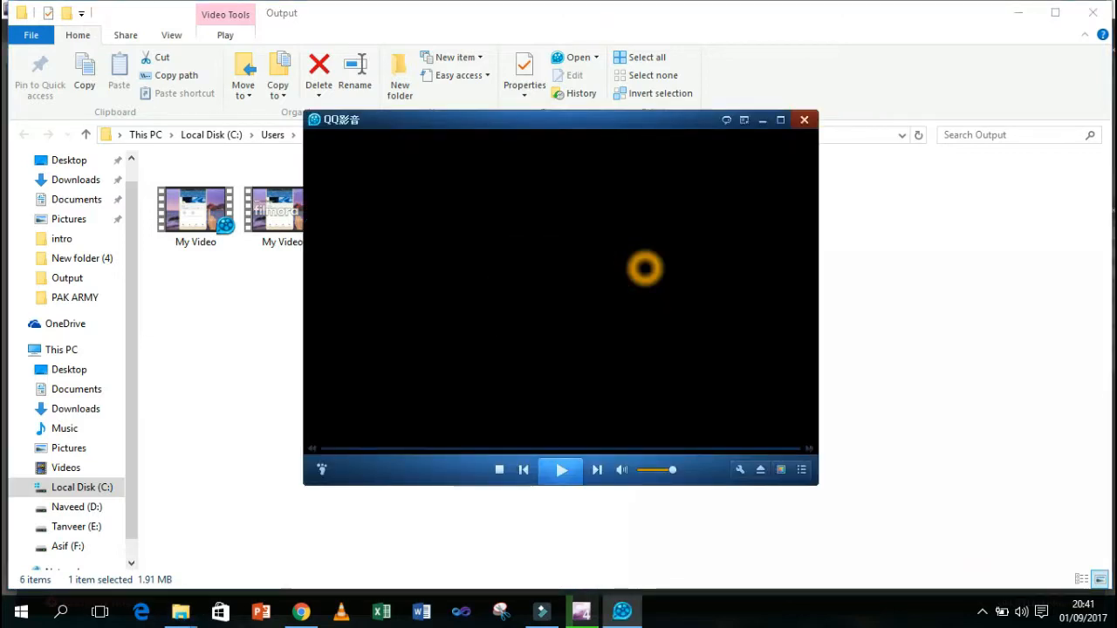
double_click(644, 268)
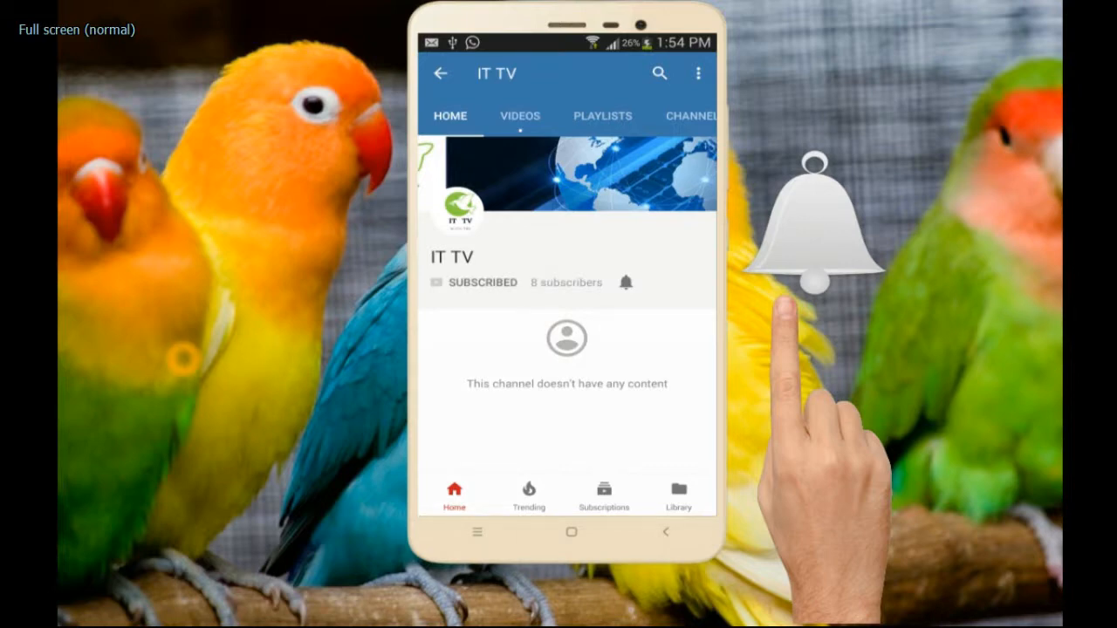
double_click(183, 359)
click(484, 349)
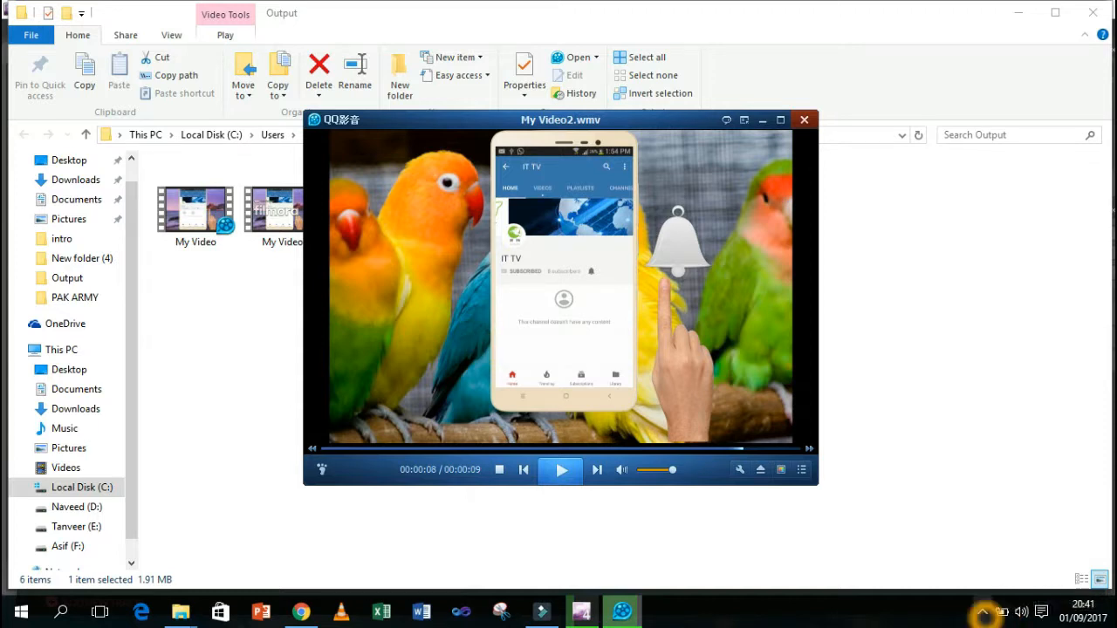
click(982, 611)
right_click(986, 577)
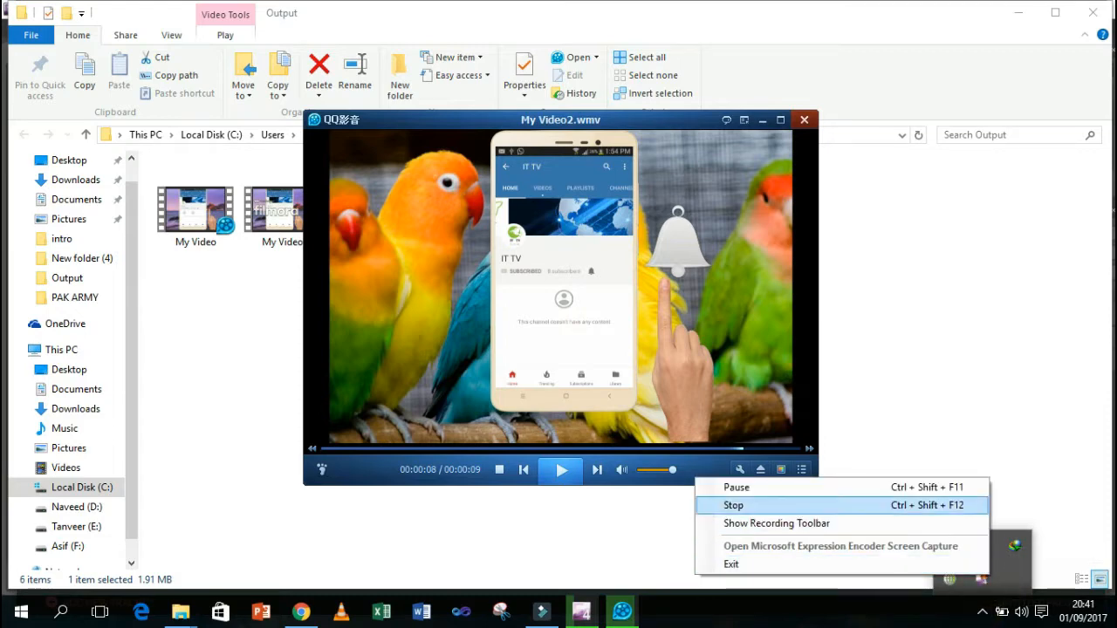